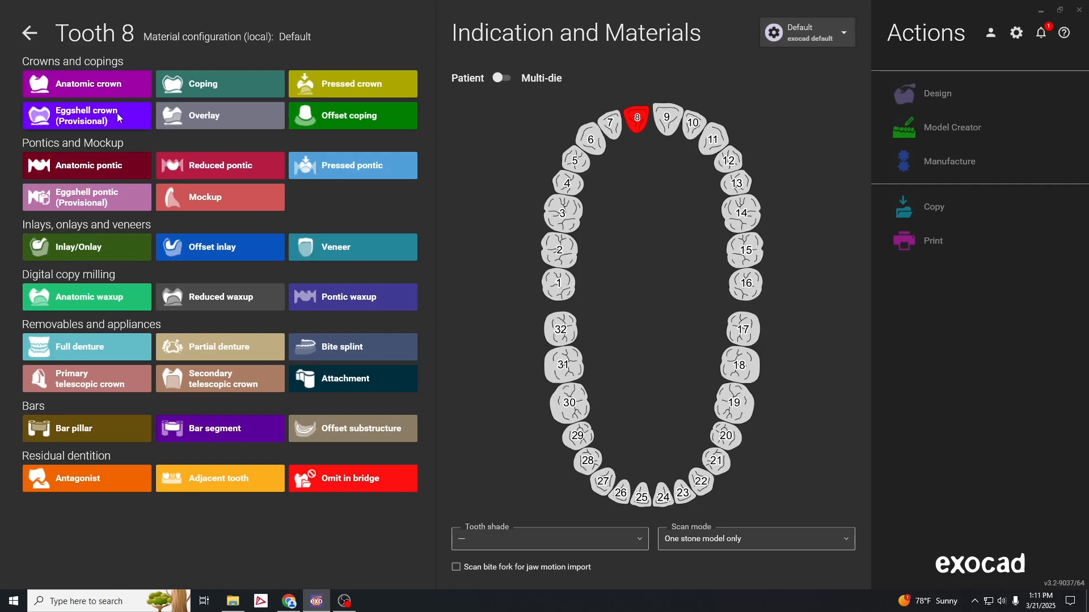
Step: Define tooth 8 as a 3D Print anatomic crown, screw-retained with a scan body scan, and save the project
left_click(121, 85)
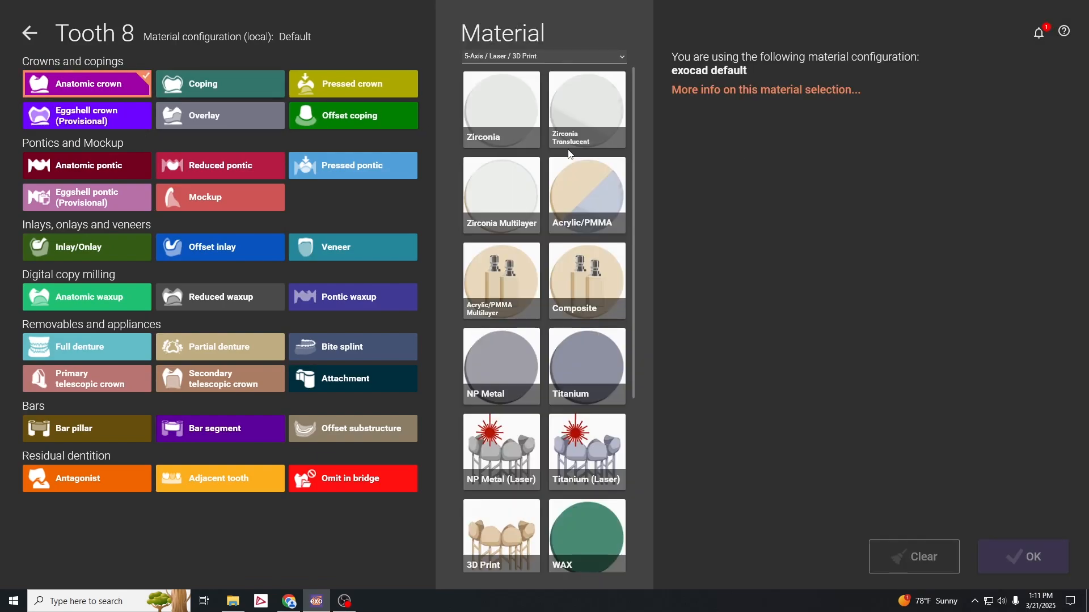
left_click(503, 511)
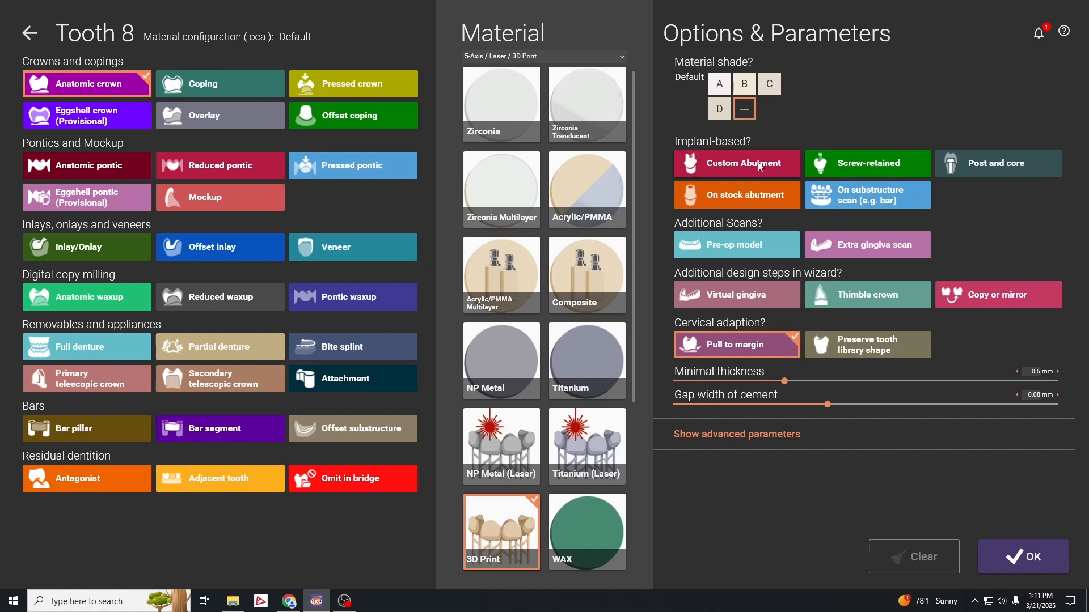
left_click(849, 165)
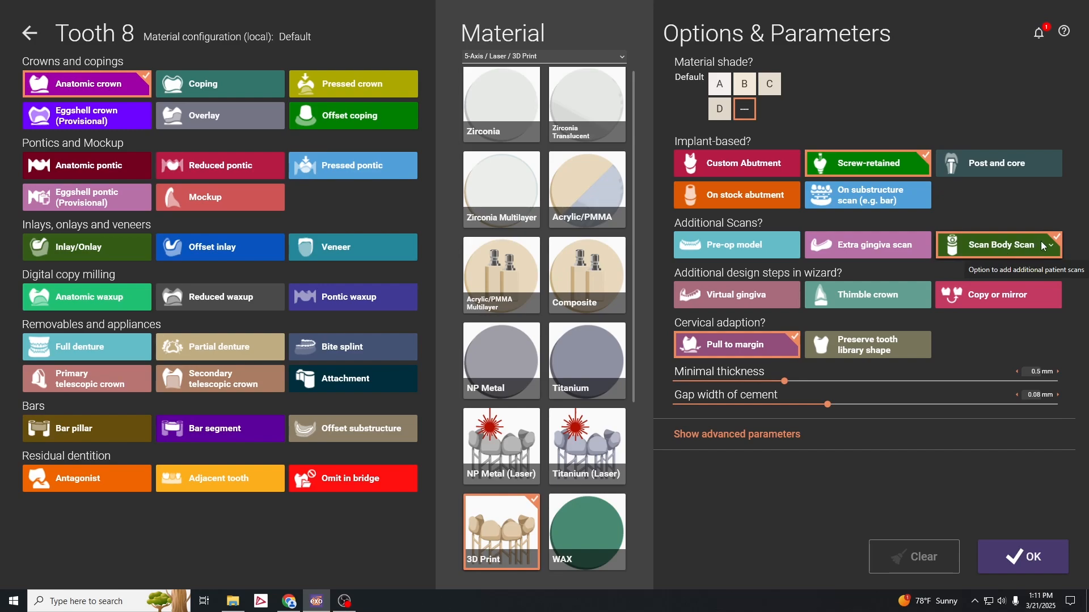
left_click(1028, 564)
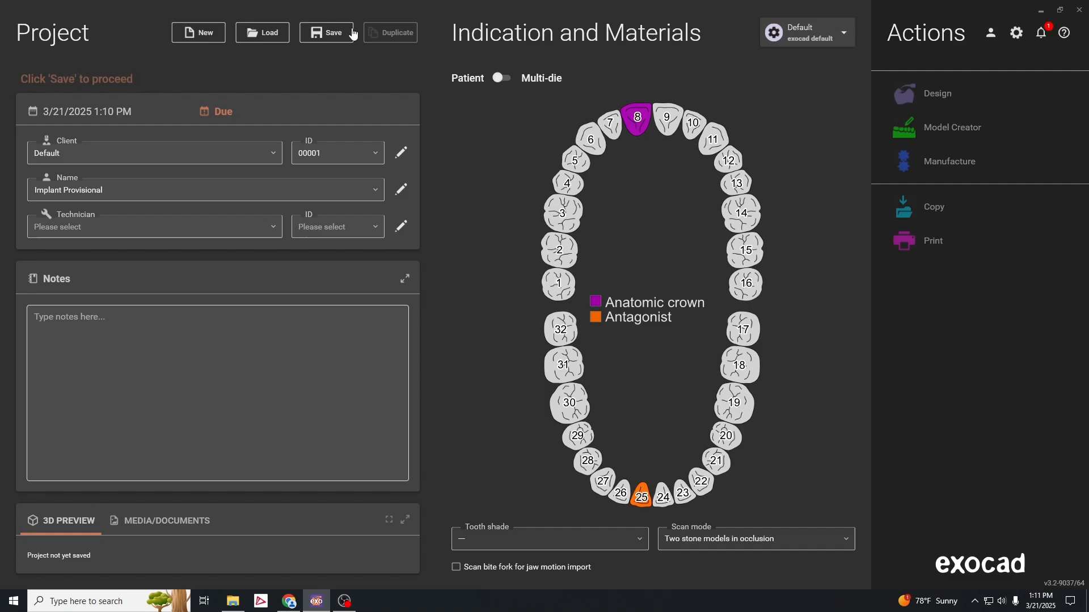
left_click(326, 33)
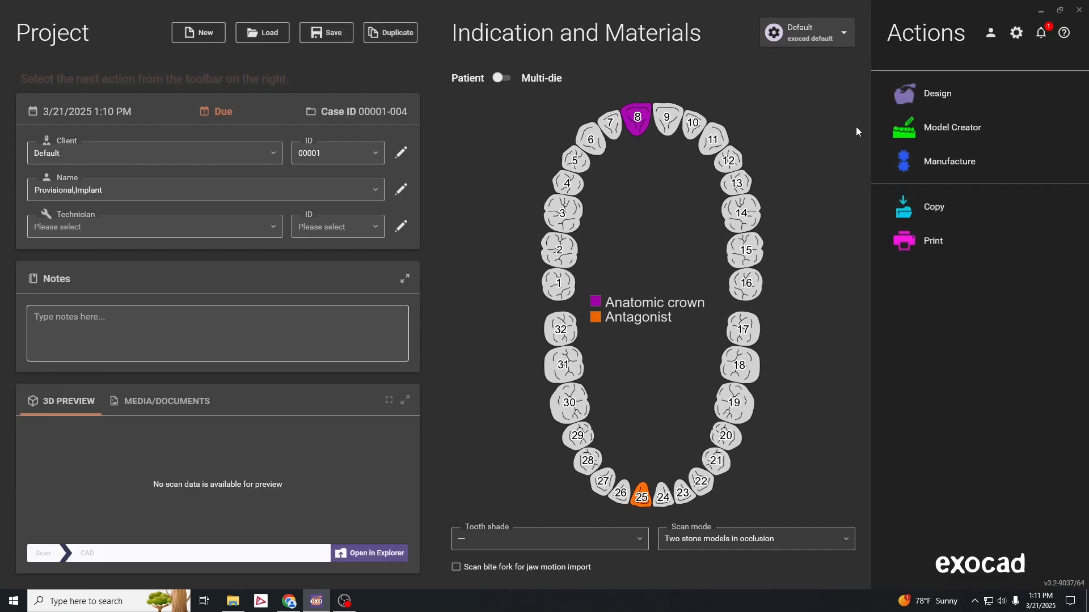
Step: Start the design and load the Implant Provisional 8 UpperJawScan, the UpperAbutmentScan as scan marker and the LowerJawScan as antagonist
left_click(904, 99)
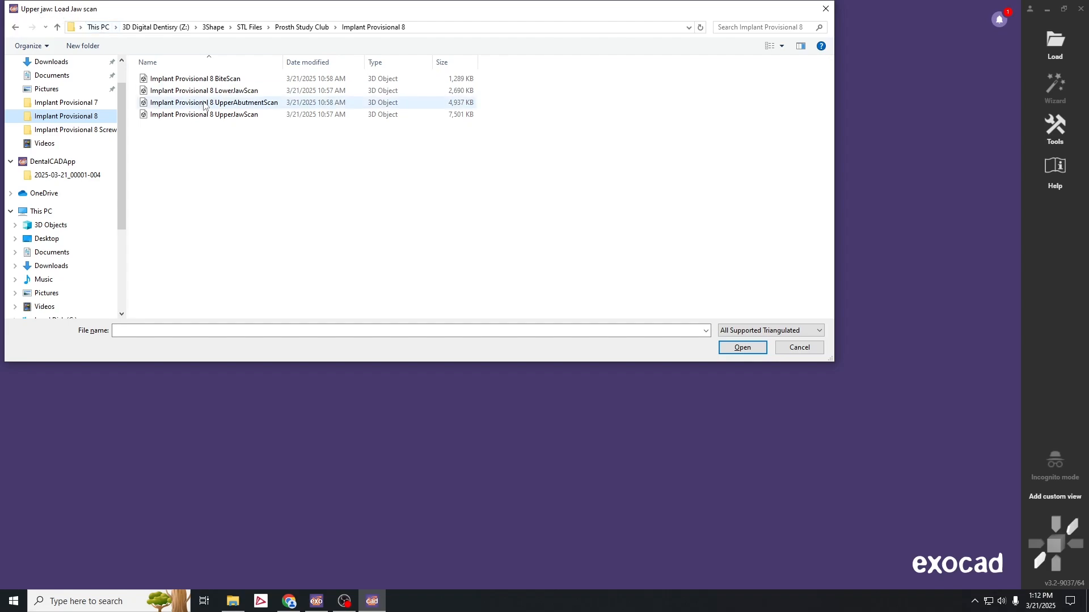
double_click(238, 114)
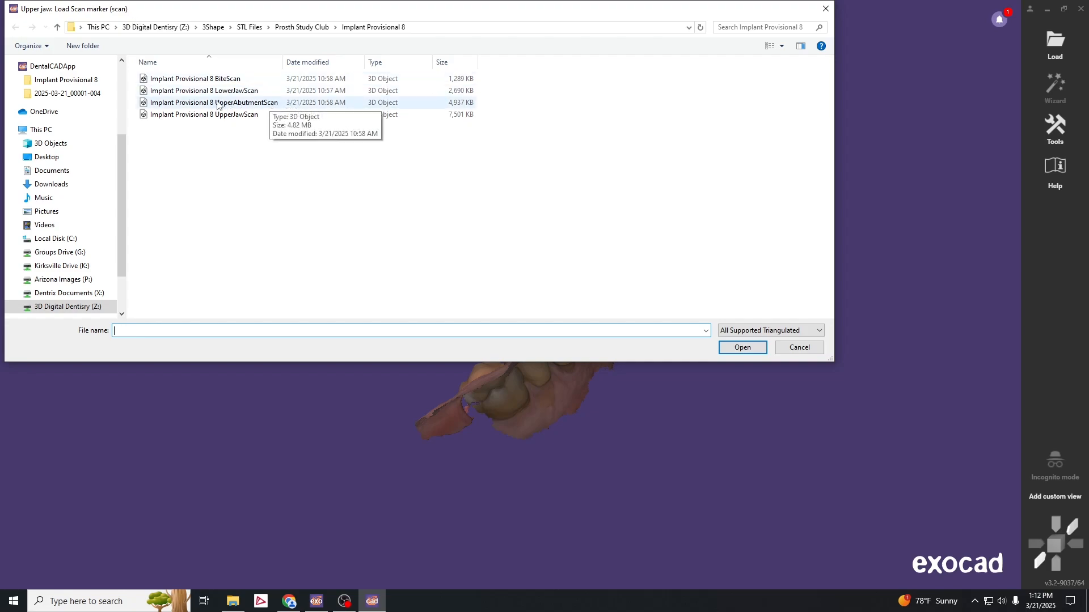
double_click(271, 103)
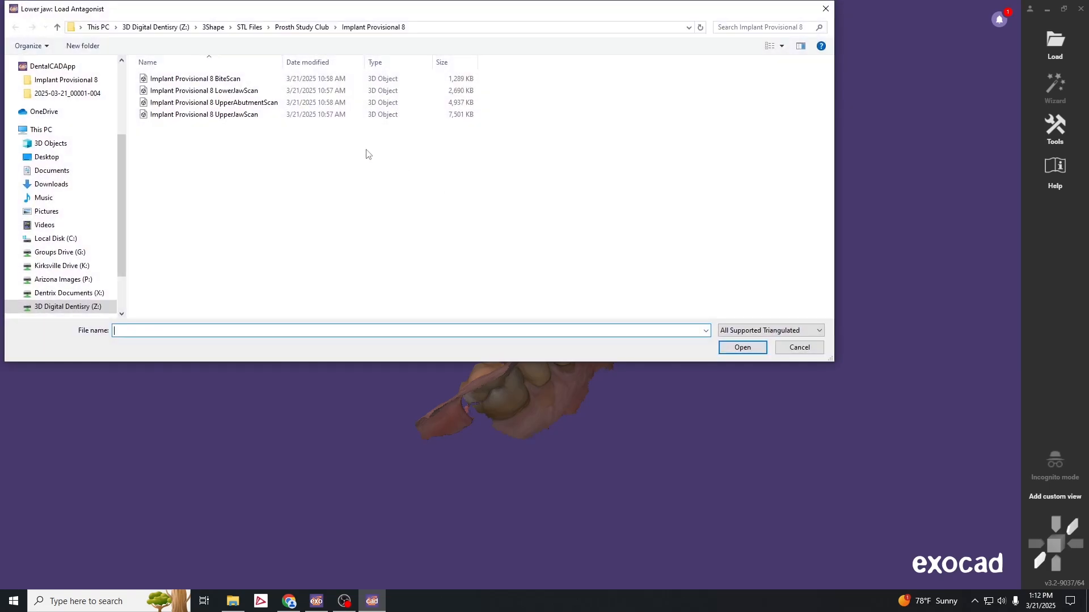
double_click(217, 90)
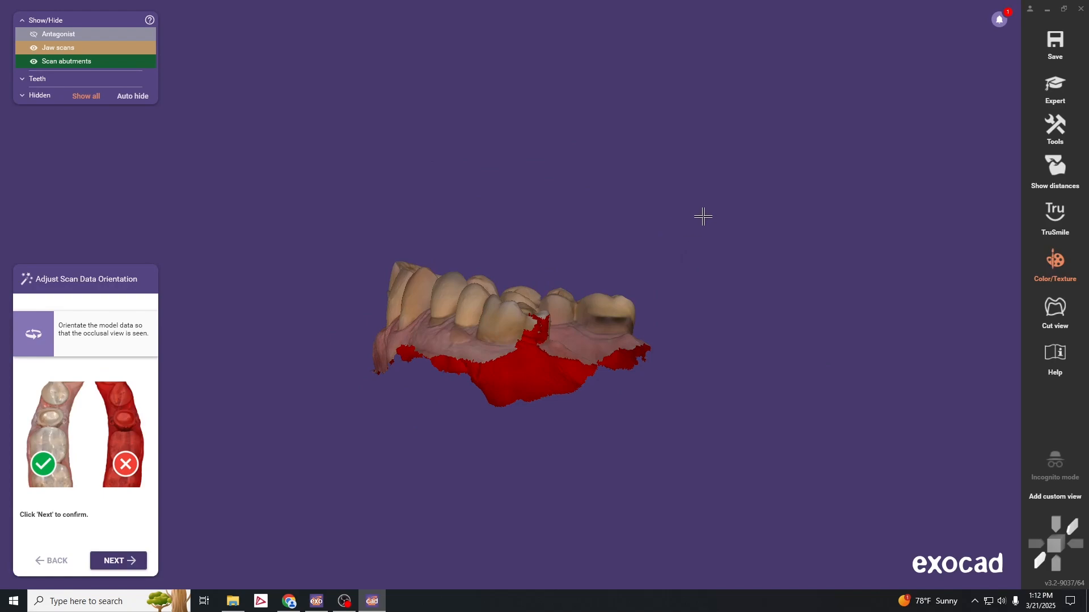
Step: Orient the upper jaw scan to the occlusal view and confirm the scan data orientation
right_click_drag(697, 211, 698, 210)
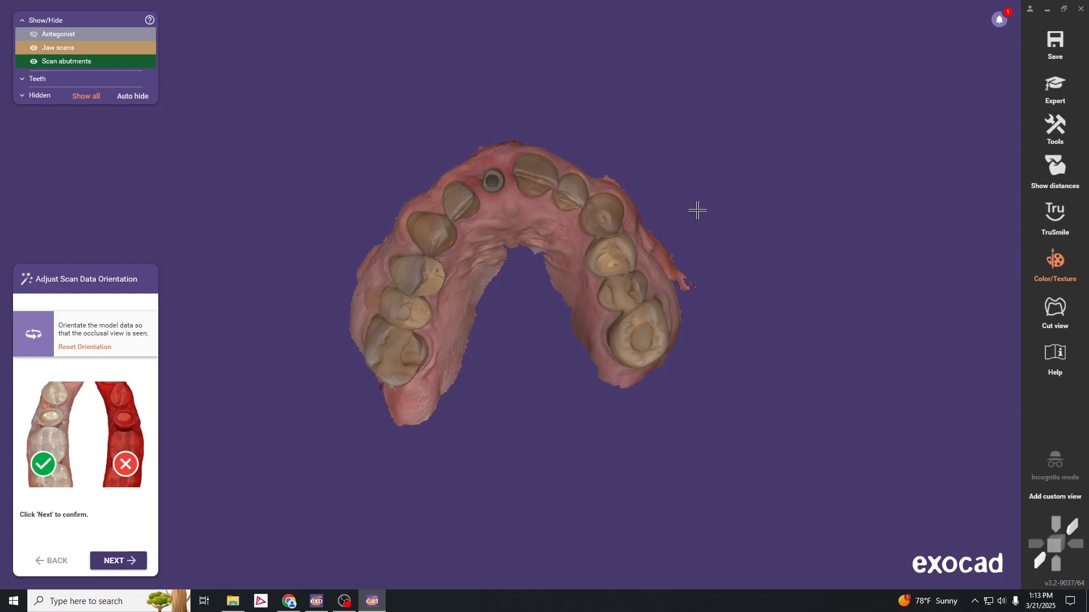
left_click(120, 559)
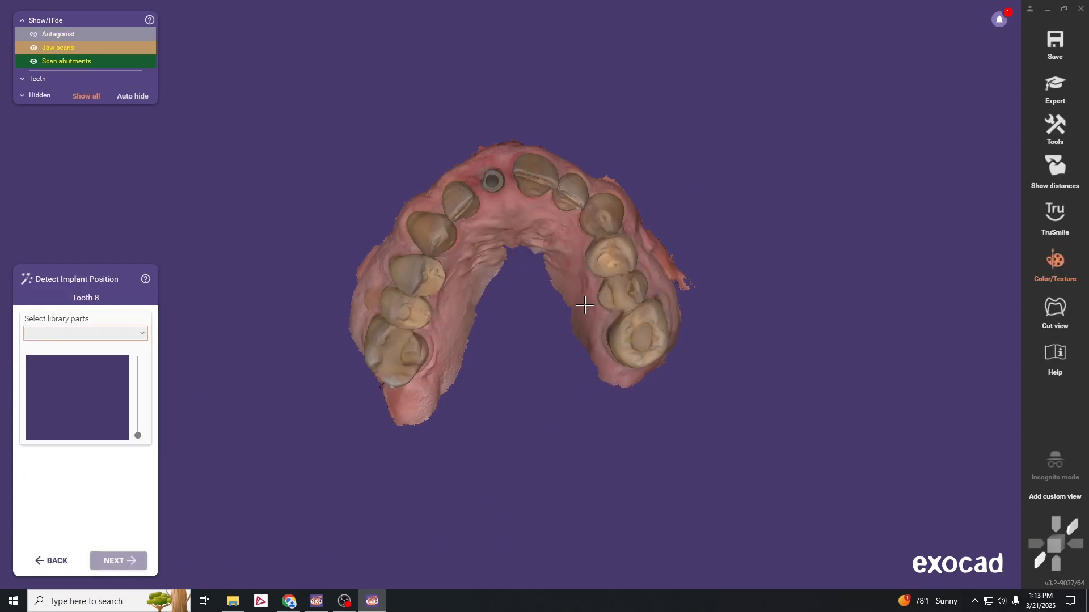
Step: Choose the Medentika L-Series (Straumann Bone Level) Ti-Base 2.Generation FDA library for tooth 8, with the L1000 NC GH1,0/3 part
left_click(142, 334)
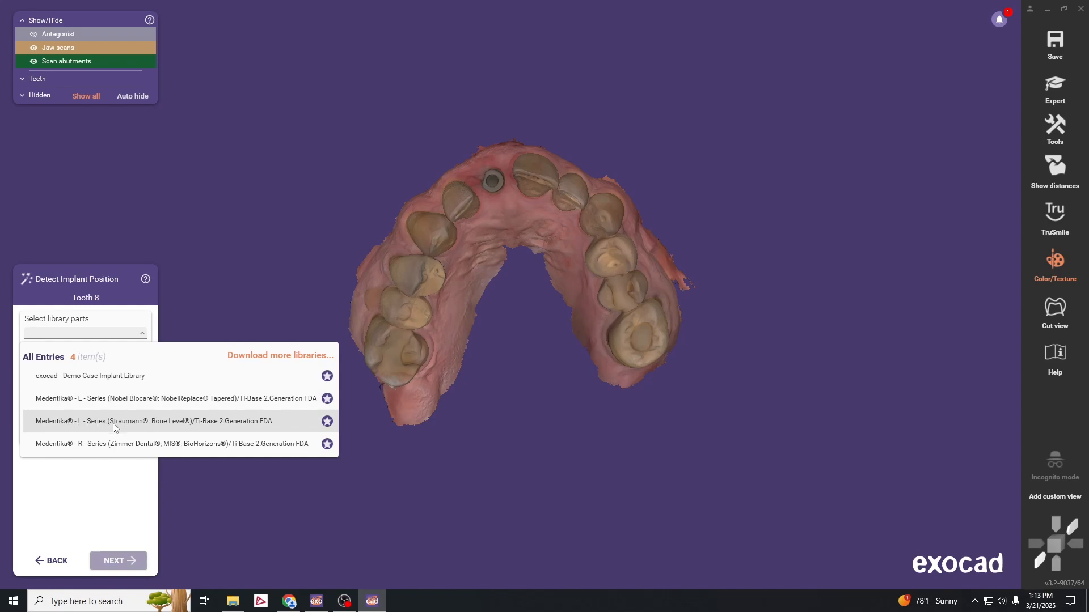
left_click(173, 422)
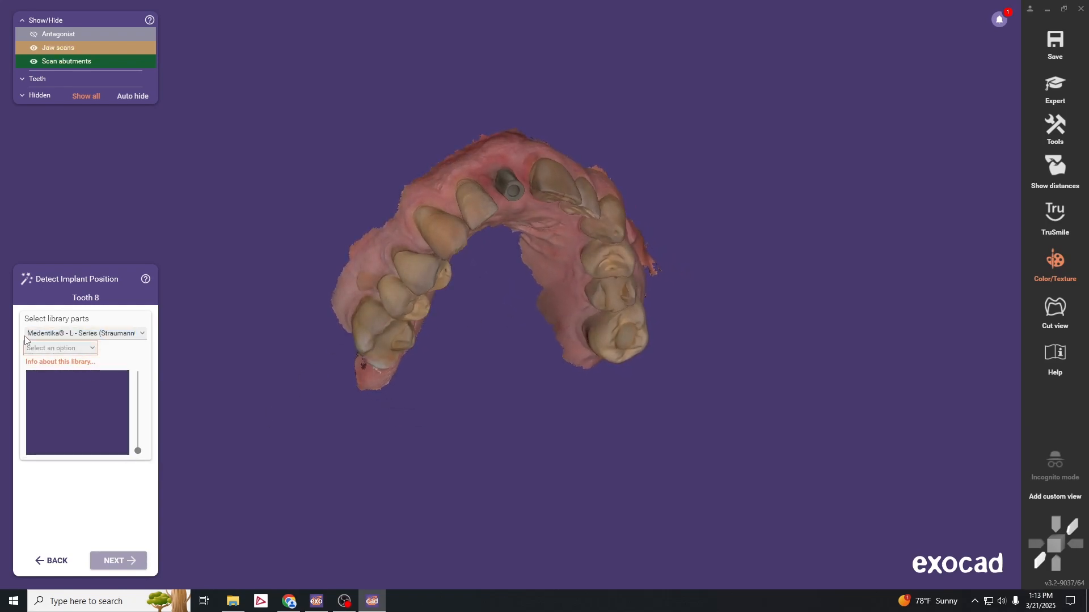
left_click(77, 351)
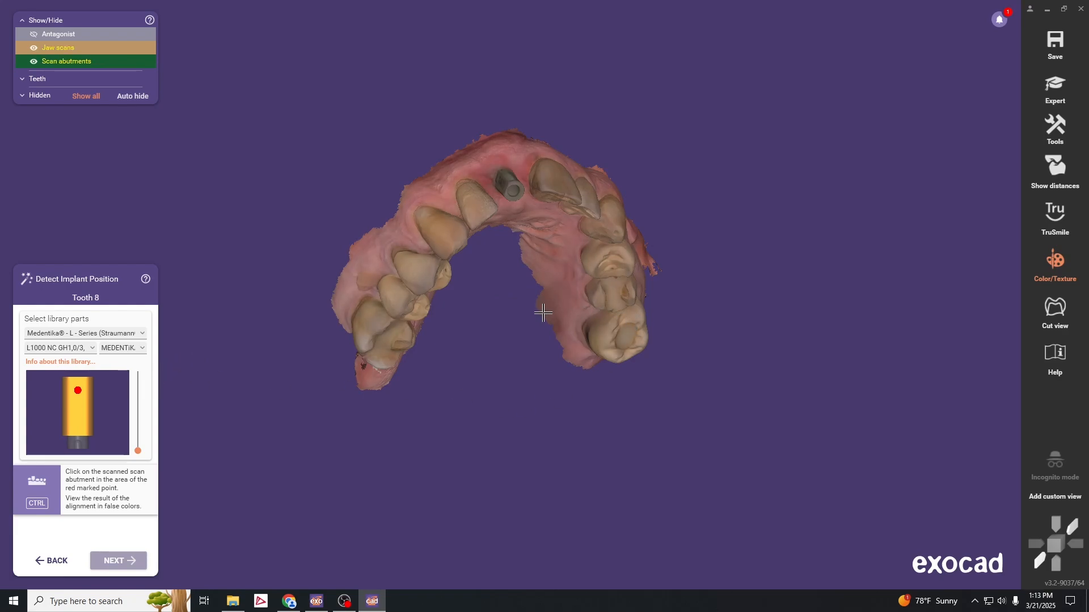
Step: Shorten the library scan body to its exposed portion and align it to the scanned abutment at the tooth 8 site
right_click_drag(542, 314, 547, 319)
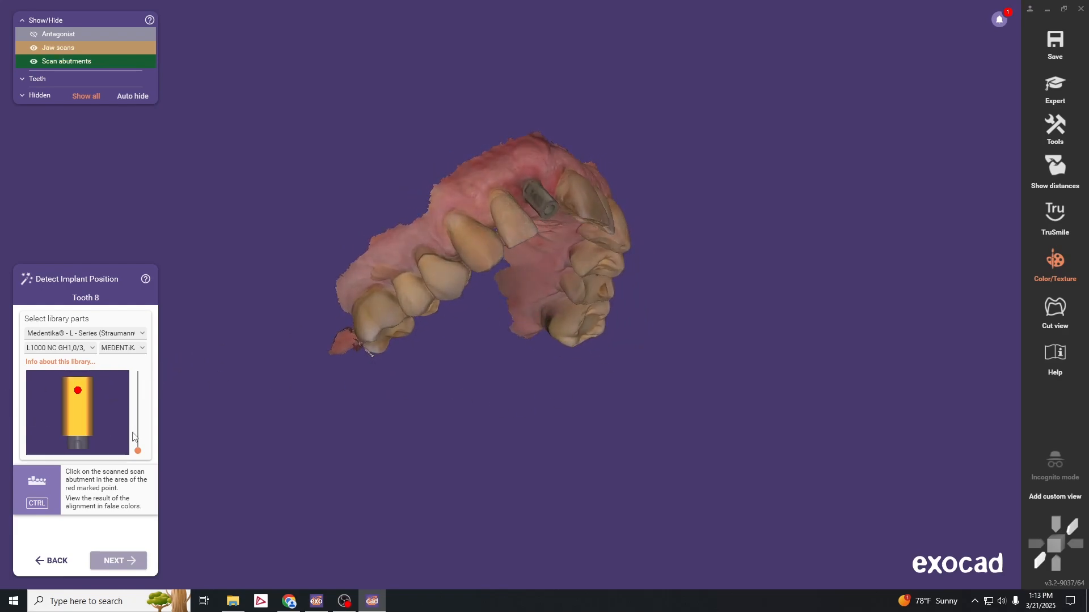
scroll(536, 174, "up", 5)
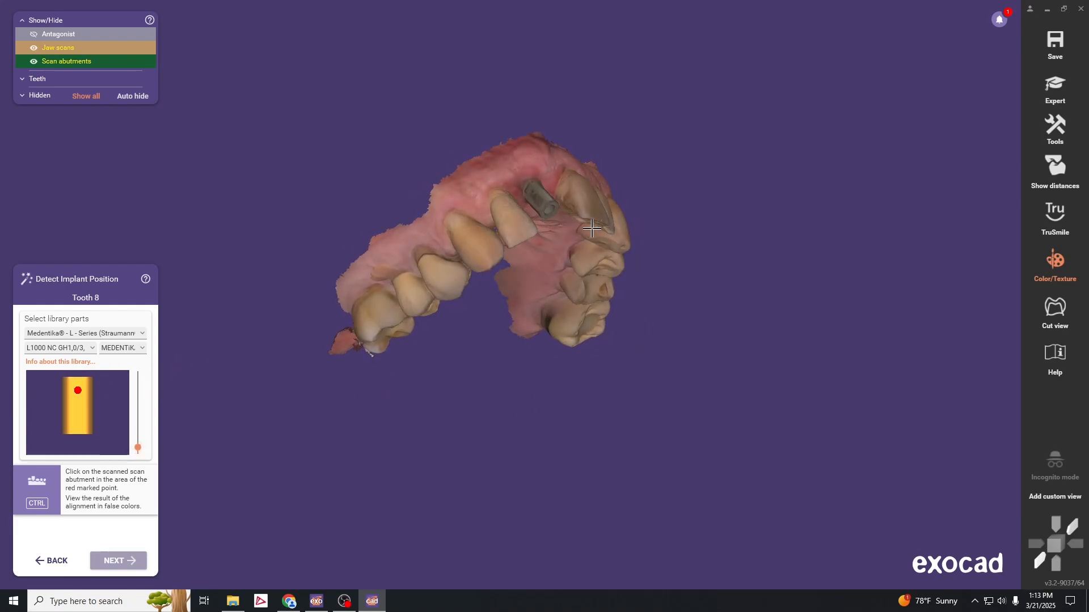
right_click_drag(553, 266, 553, 288)
mouse_move(138, 448)
left_mouse_down()
mouse_move(138, 414)
mouse_move(138, 429)
left_mouse_up()
scroll(524, 217, "up", 2)
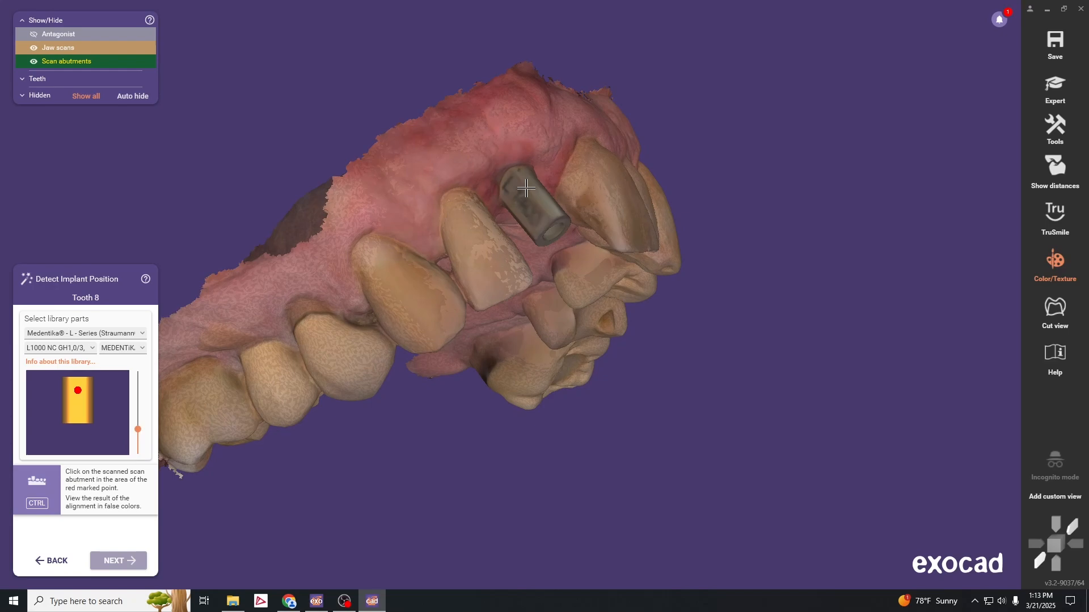
right_click_drag(560, 269, 568, 278)
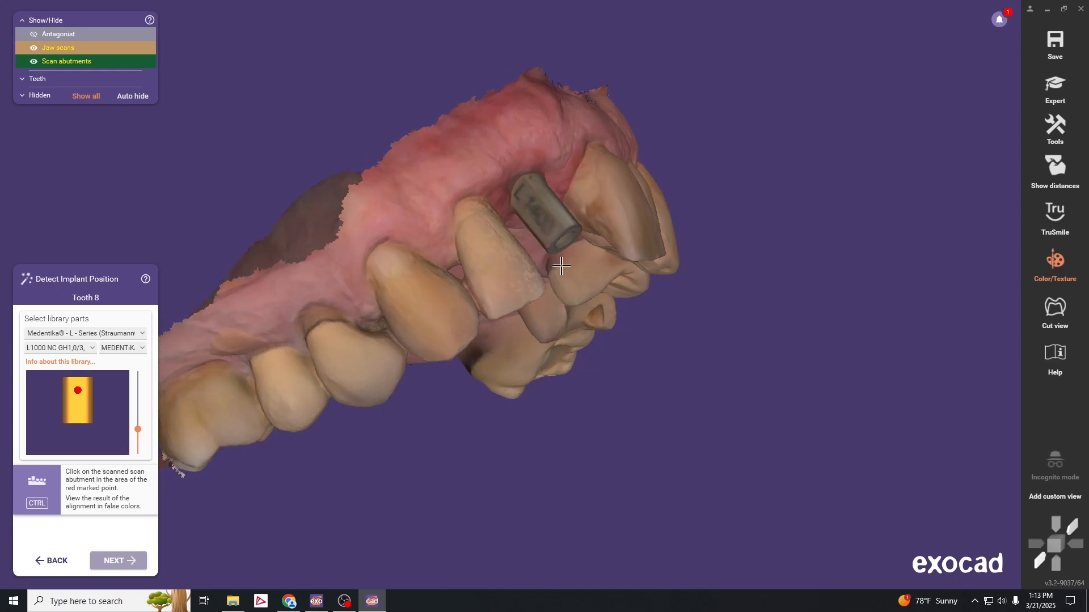
left_click(550, 226)
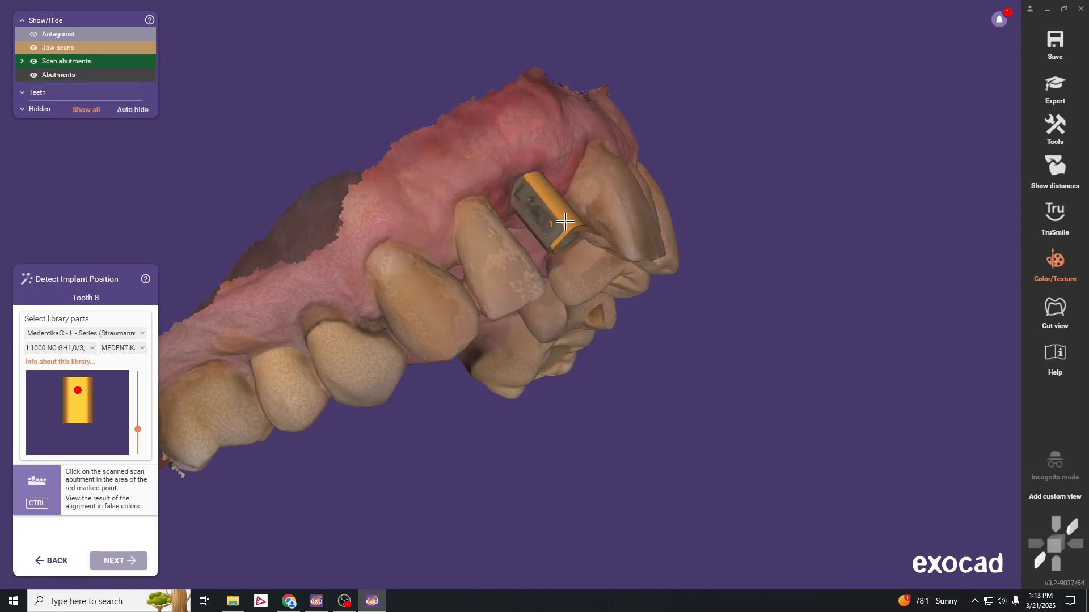
Step: Check the scan body's alignment at tooth 8 from several angles and accept the detected implant position
right_click_drag(590, 260, 546, 245)
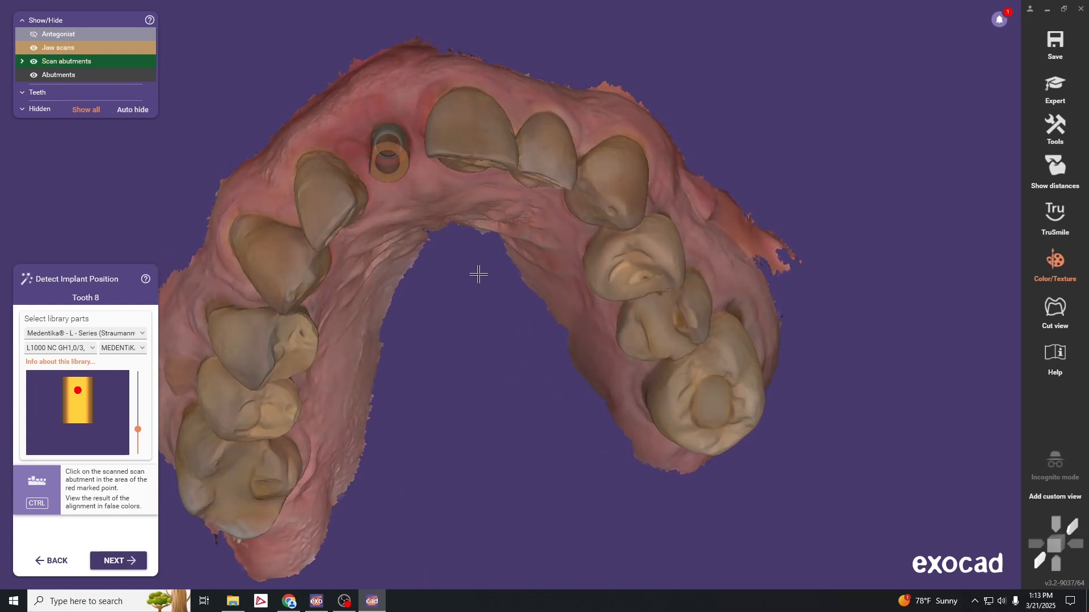
middle_click_drag(478, 274, 567, 350)
right_click_drag(569, 347, 559, 277)
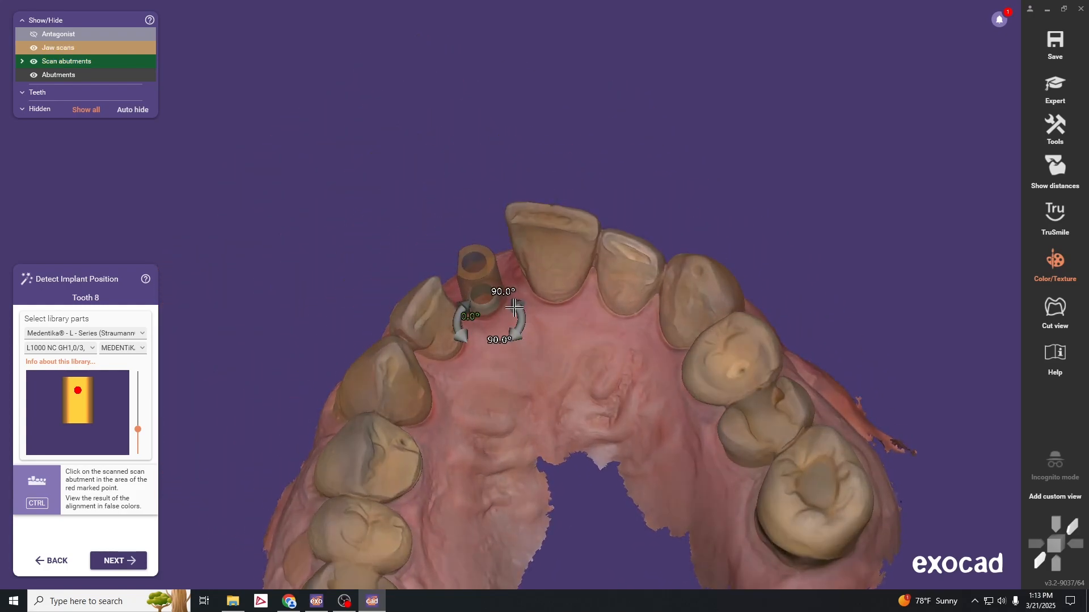
scroll(498, 299, "up", 5)
right_click_drag(501, 301, 537, 249)
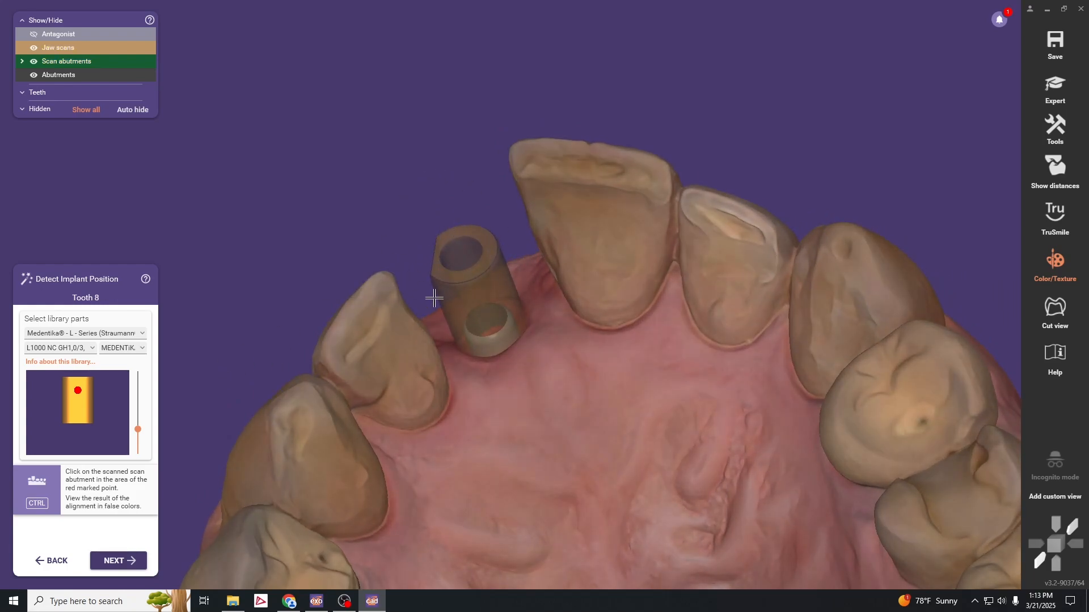
right_click_drag(612, 389, 537, 268)
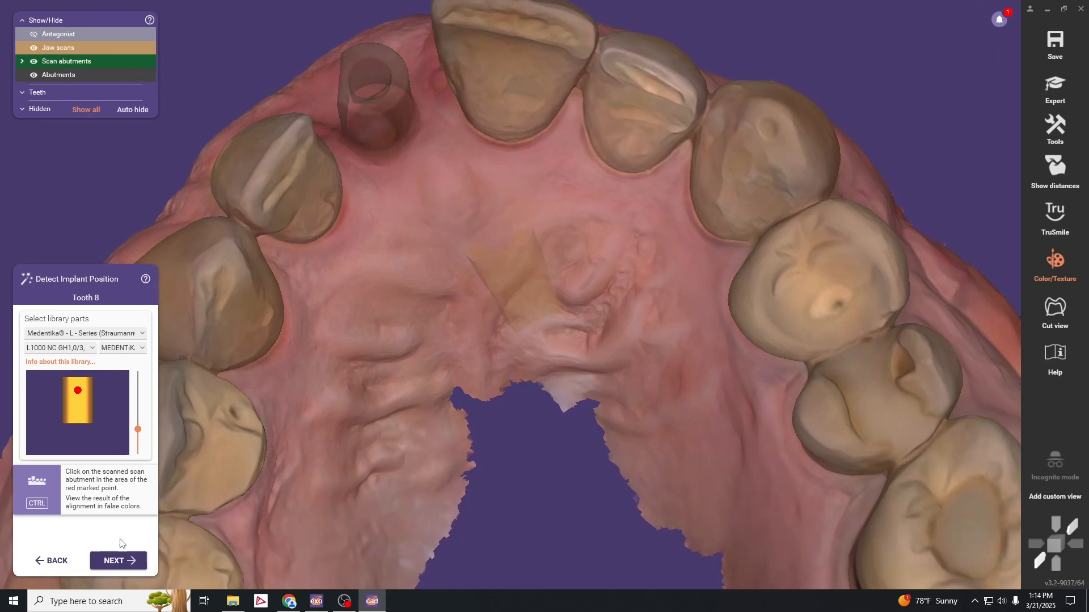
left_click(364, 106)
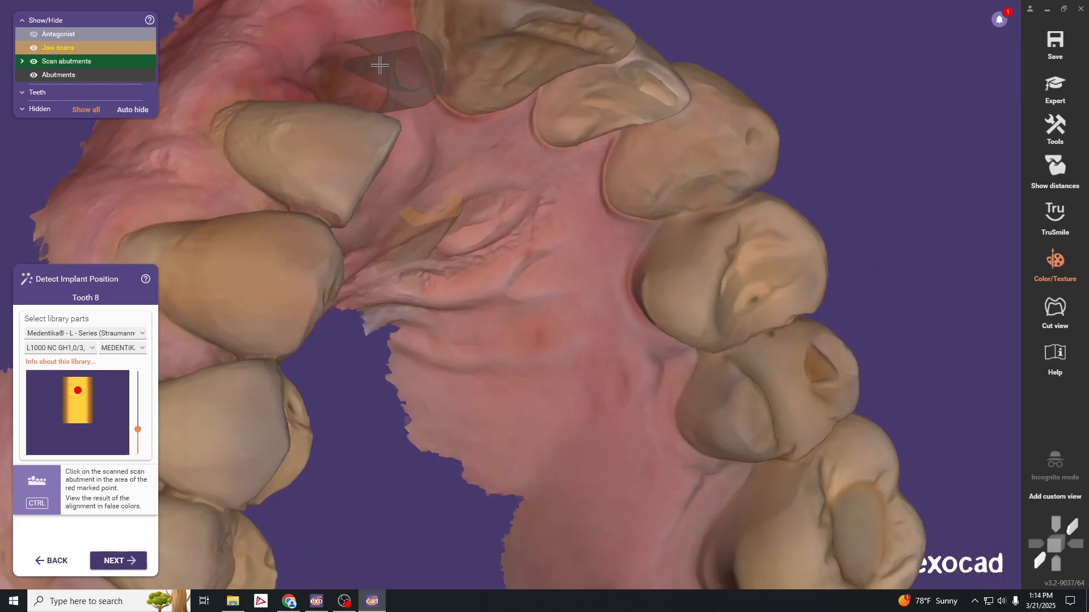
left_click(131, 562)
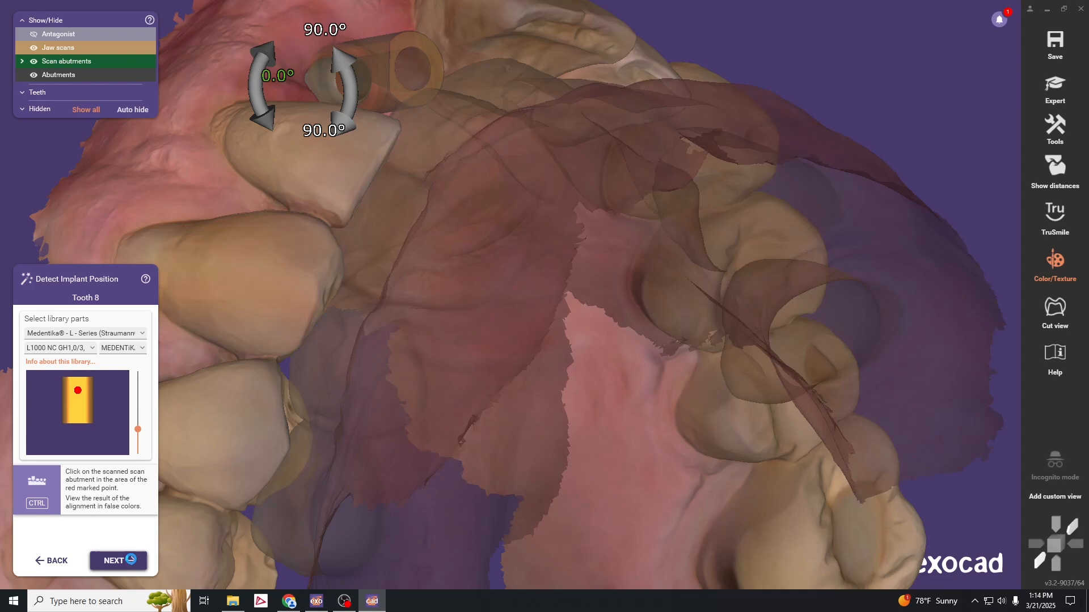
Step: Leave the emergence profile step for Expert mode and start Free-Form Scan Data
scroll(464, 304, "down", 5)
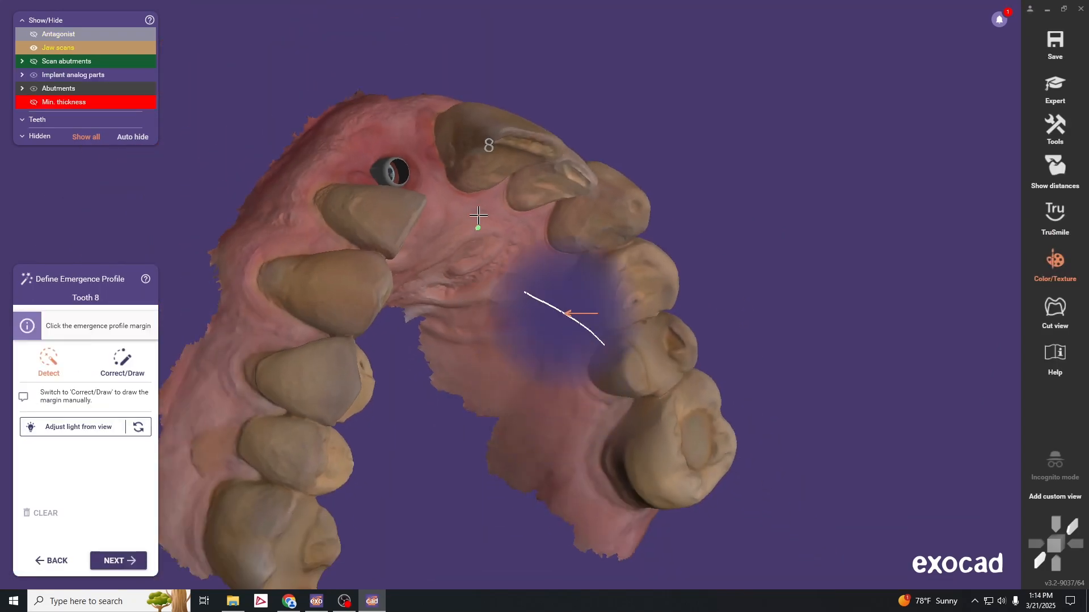
middle_click_drag(478, 215, 681, 300)
right_click_drag(681, 300, 524, 225)
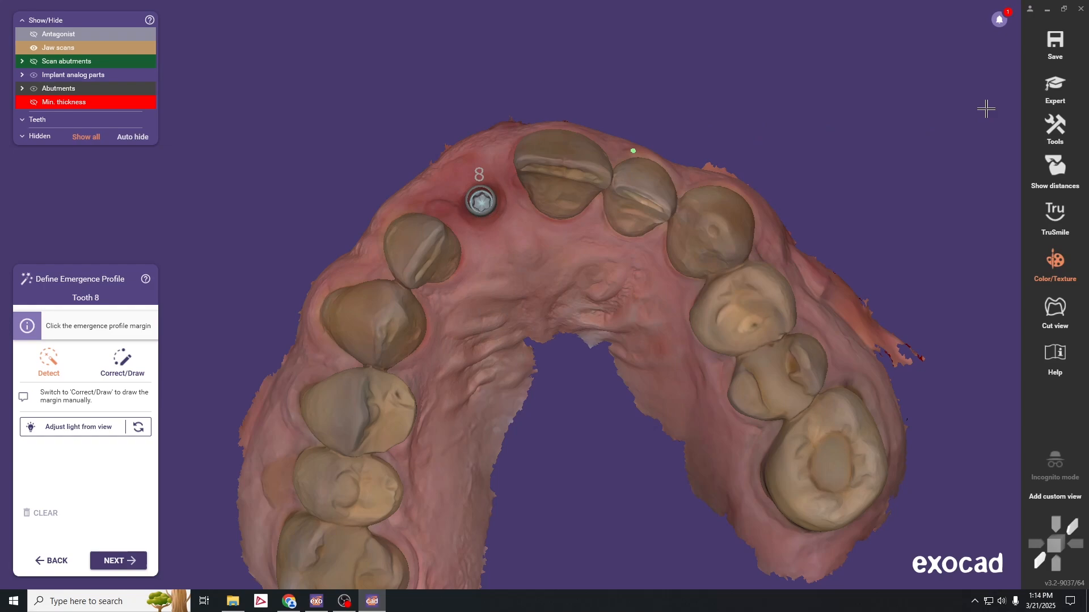
left_click(1055, 91)
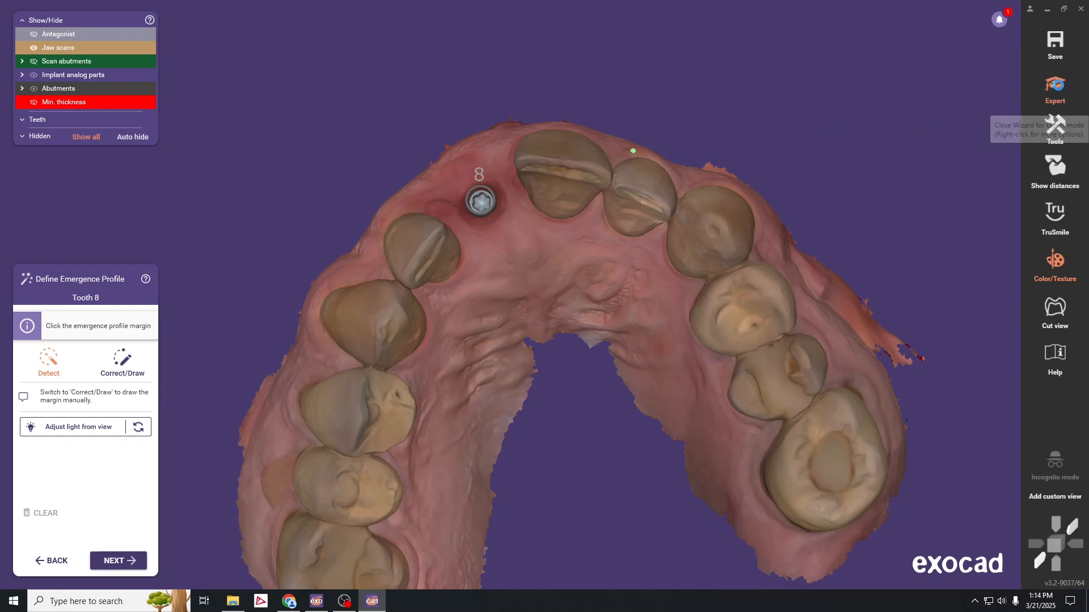
scroll(695, 256, "down", 3, "ctrl")
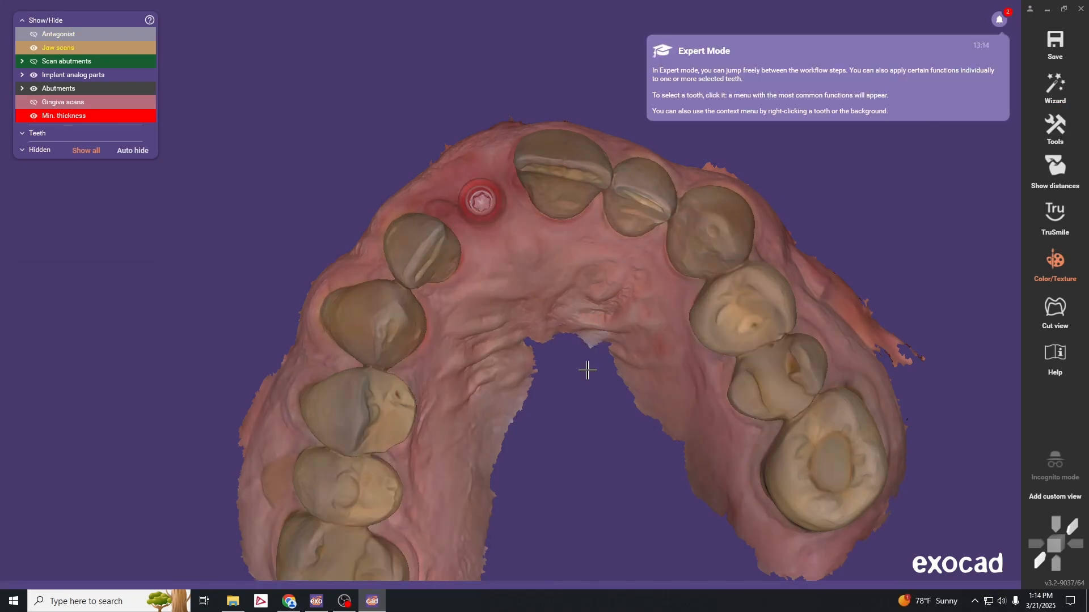
middle_click_drag(588, 415, 531, 360)
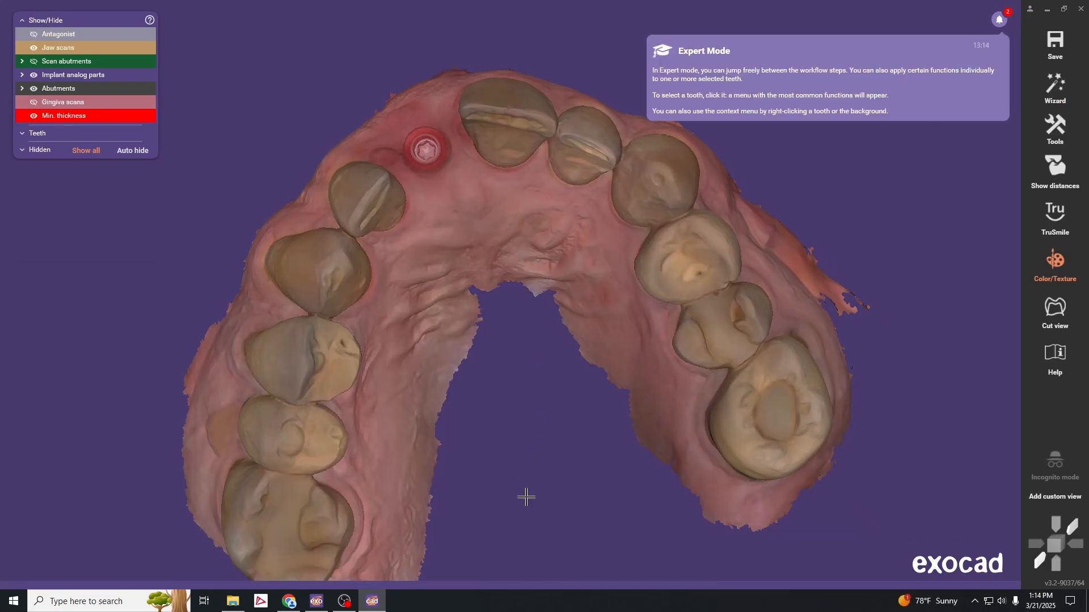
right_click(534, 383)
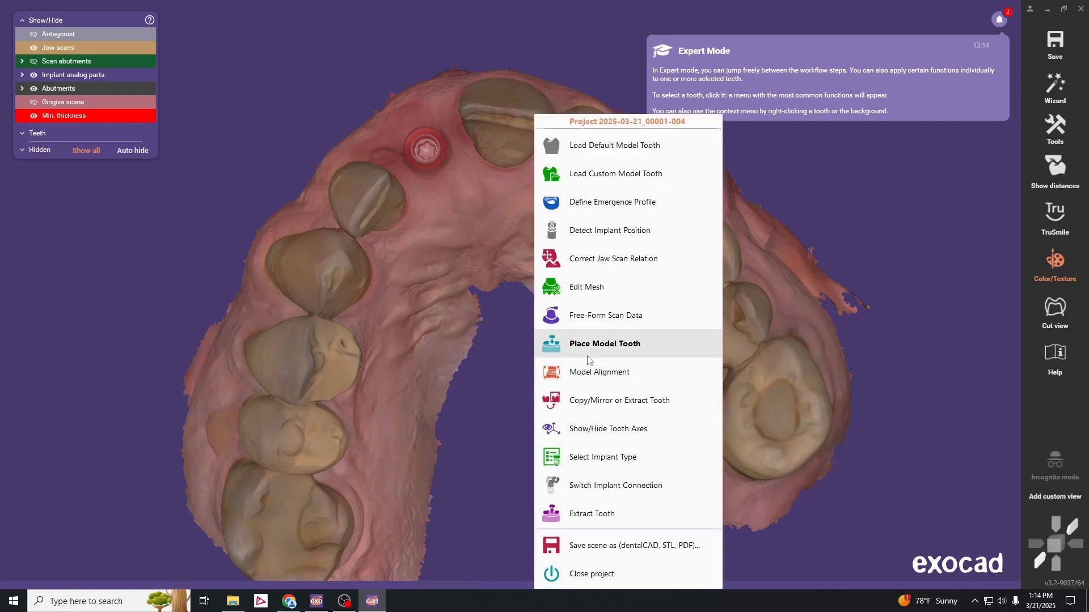
left_click(602, 318)
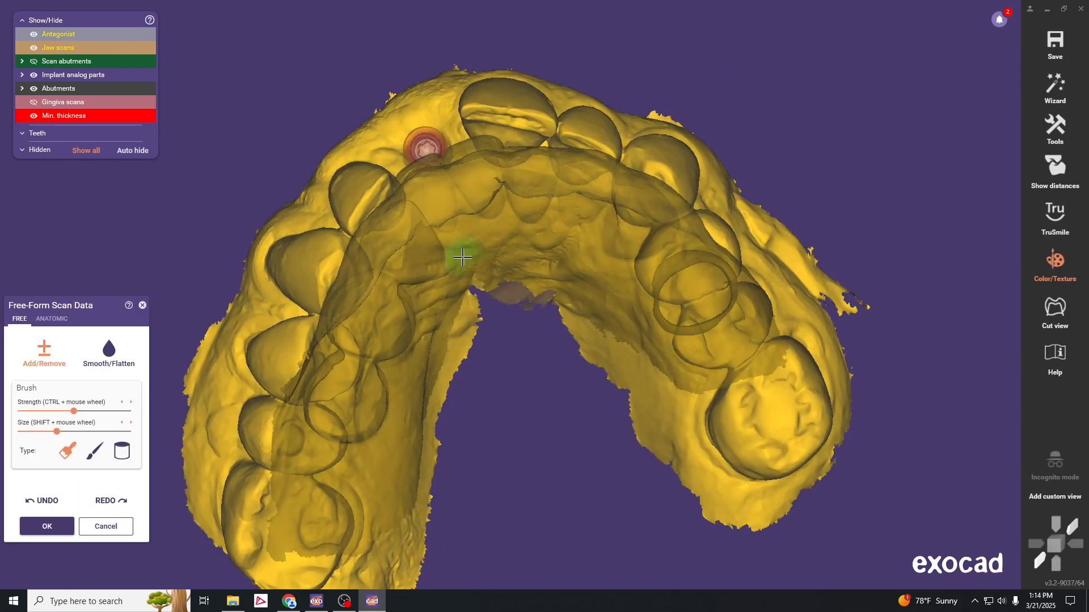
Step: Hide the antagonist, the minimum thickness and the tooth 8 abutment screw, keeping the implant analog displayed
key("a")
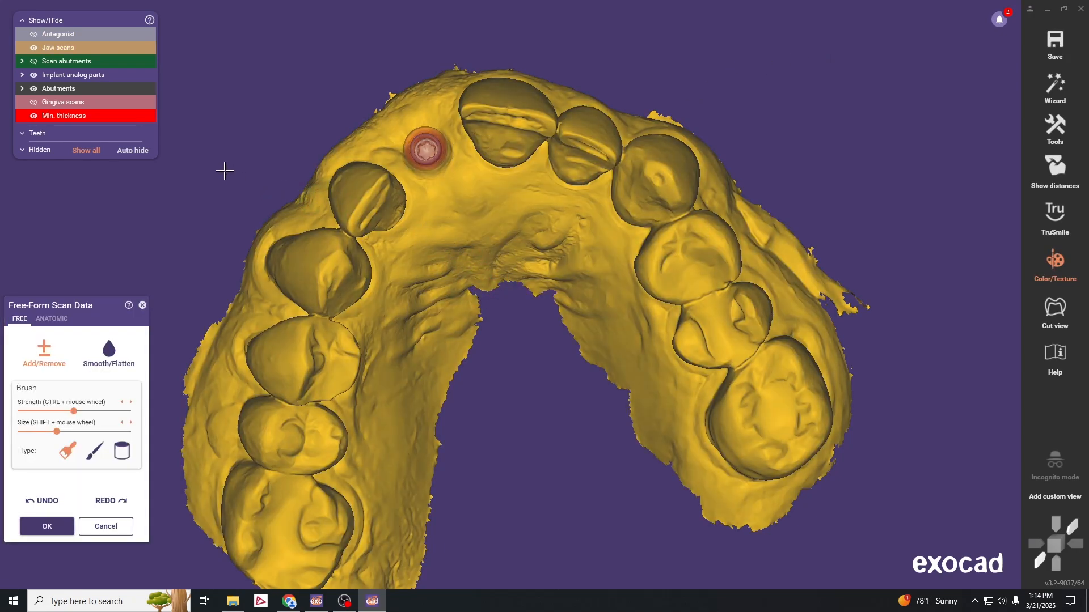
left_click(33, 116)
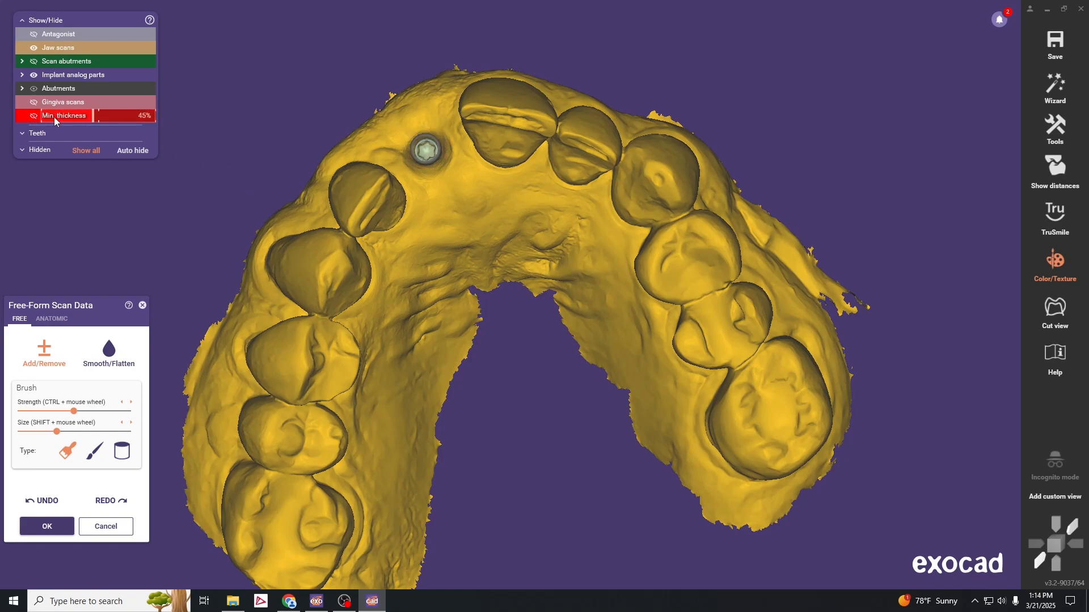
left_click(22, 74)
left_click(46, 88)
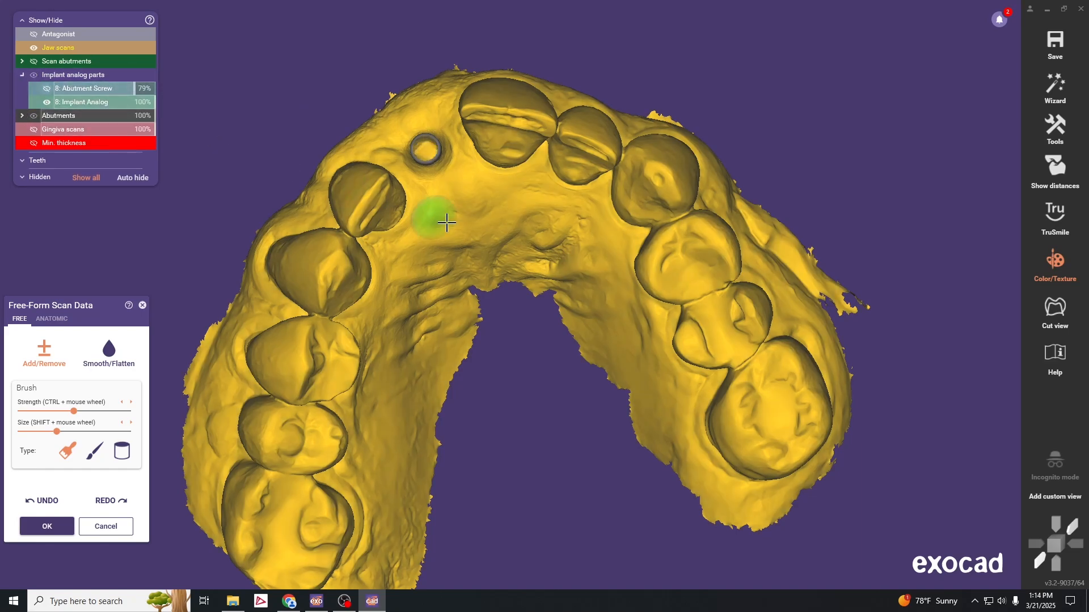
Step: Hide the tooth 8 implant analog and the abutments, leaving only the jaw scan displayed
middle_click_drag(579, 338, 607, 371)
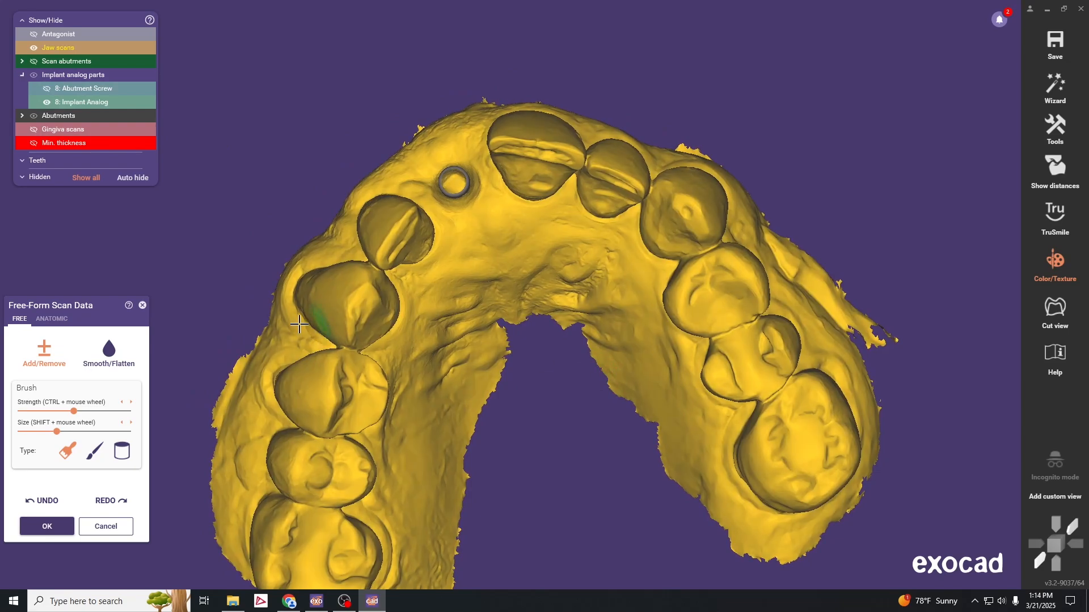
scroll(546, 218, "up", 3)
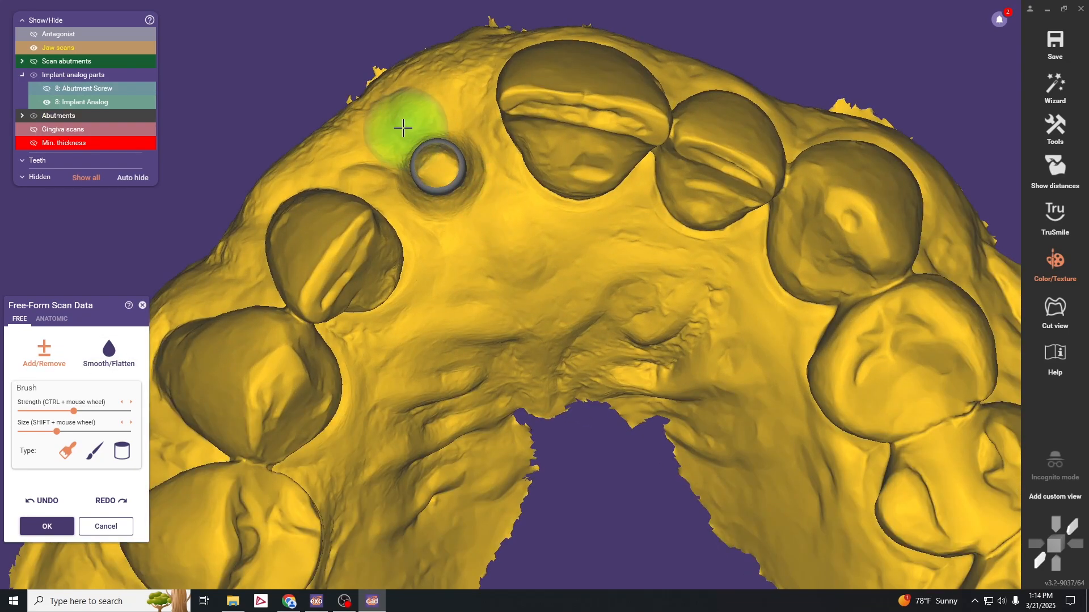
scroll(401, 126, "up", 2)
right_click_drag(443, 149, 453, 145)
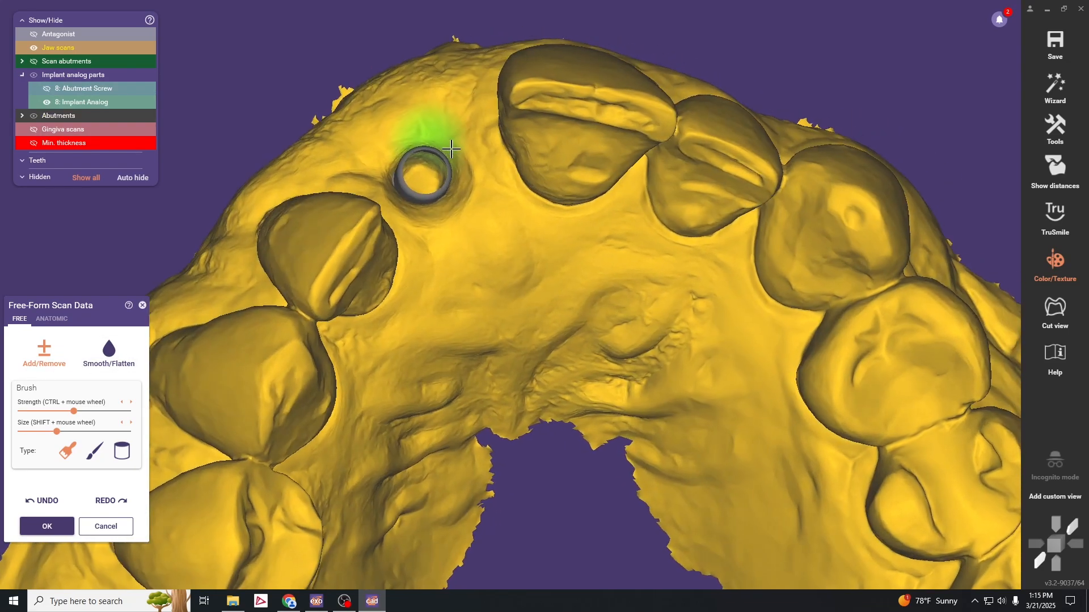
left_click(47, 102)
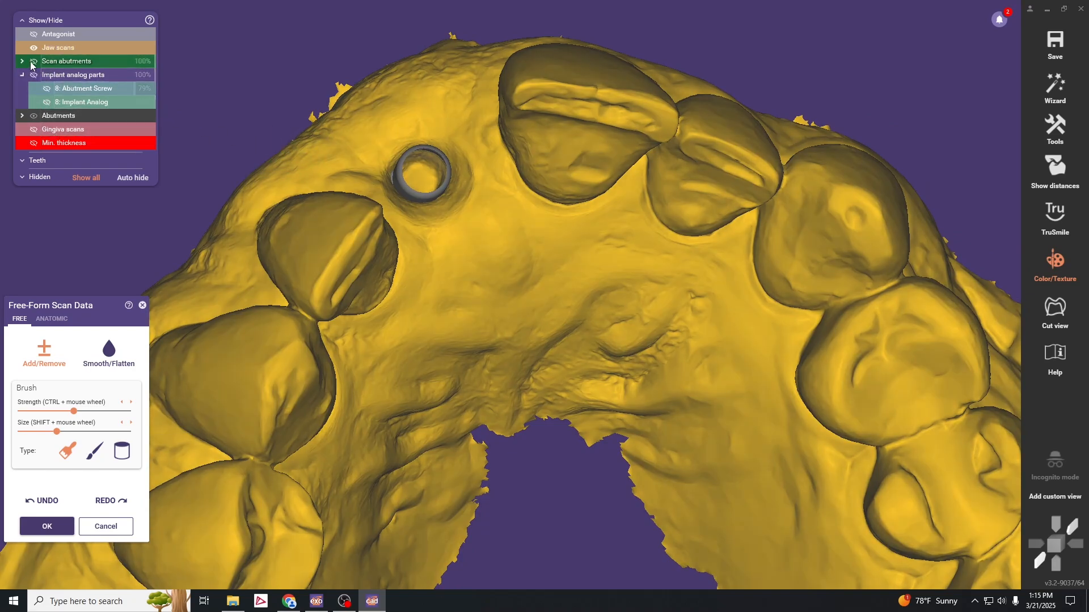
left_click(34, 115)
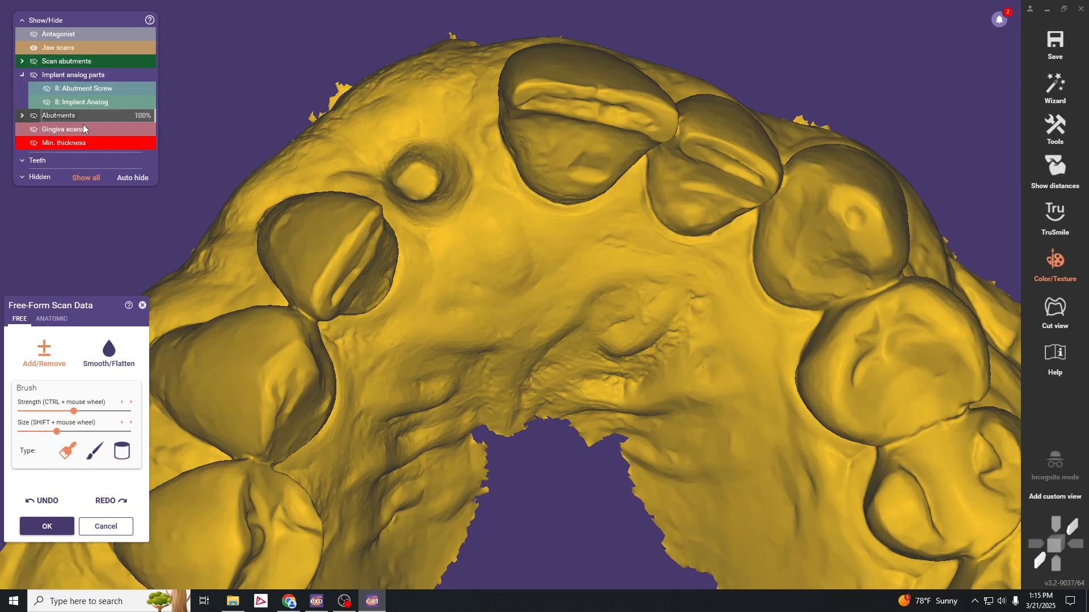
Step: Widen the gingival opening at the tooth 8 implant site by carving its inner walls with the Add/Remove brush
scroll(513, 224, "up", 2)
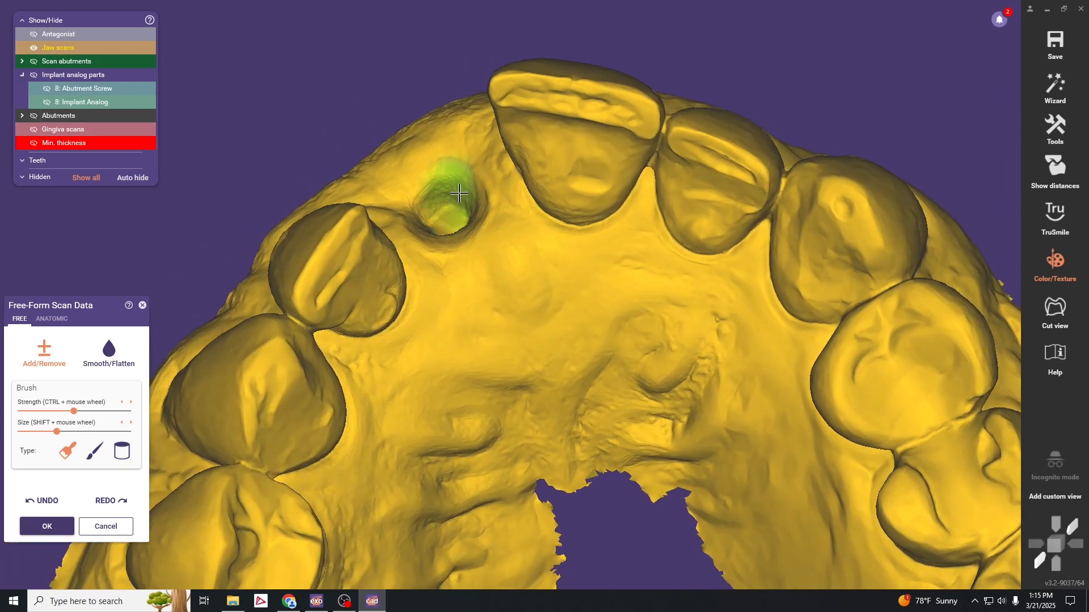
left_click_drag(443, 190, 441, 190)
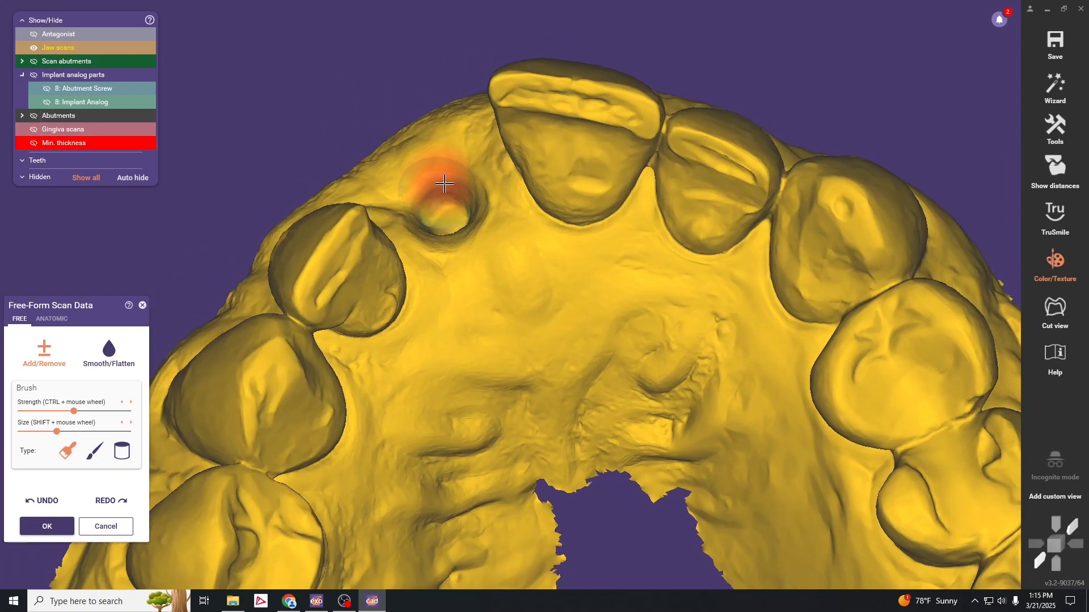
mouse_move(441, 190)
right_mouse_down()
mouse_move(467, 196)
mouse_move(477, 218)
right_mouse_up()
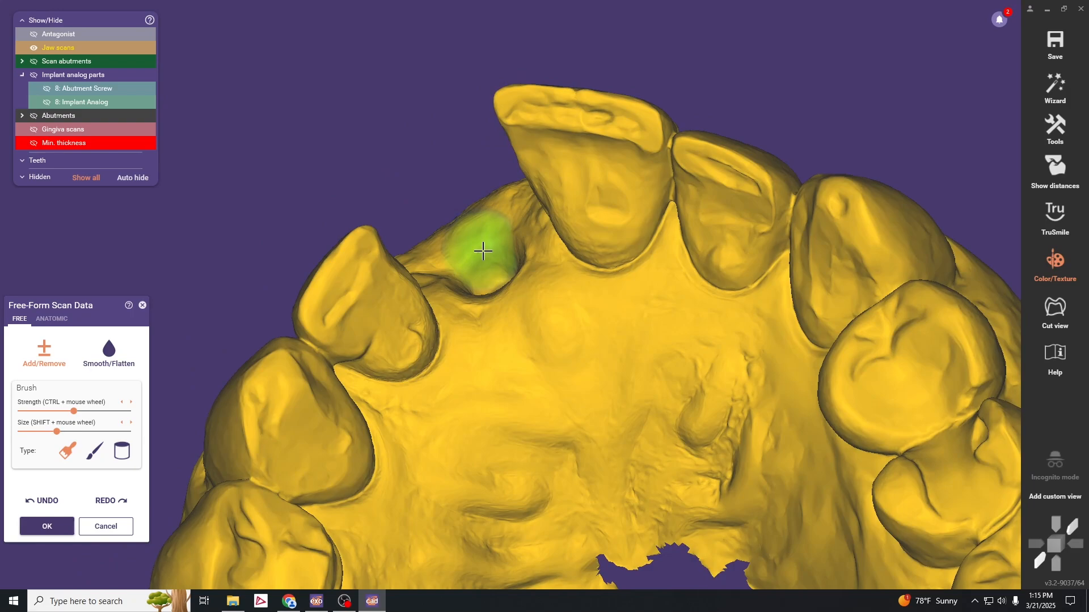
left_click_drag(484, 250, 504, 254)
scroll(487, 251, "up", 3)
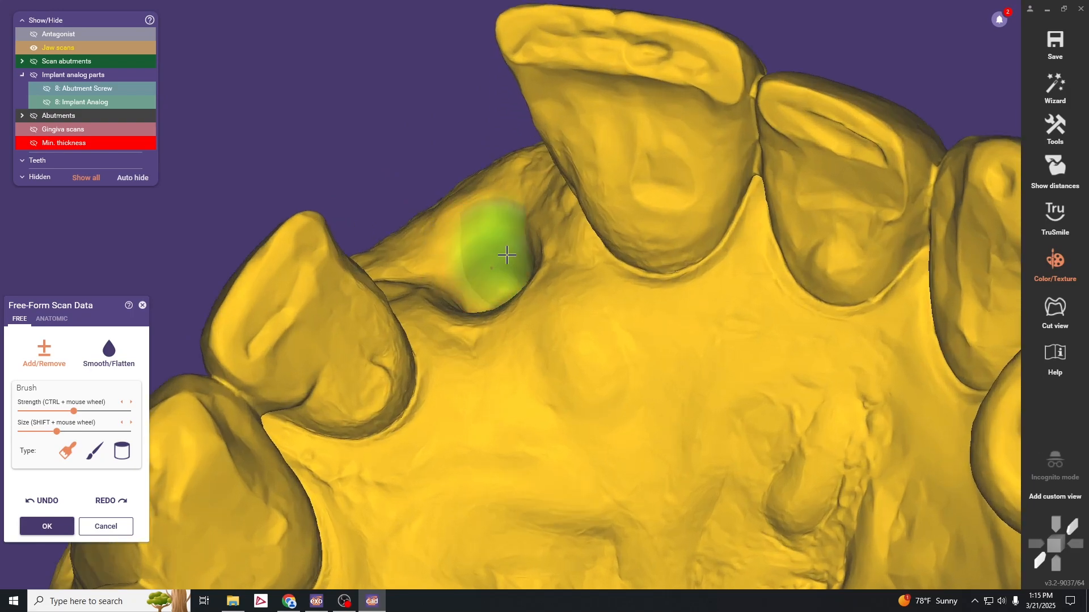
right_click_drag(506, 254, 513, 255)
left_click_drag(418, 256, 449, 272)
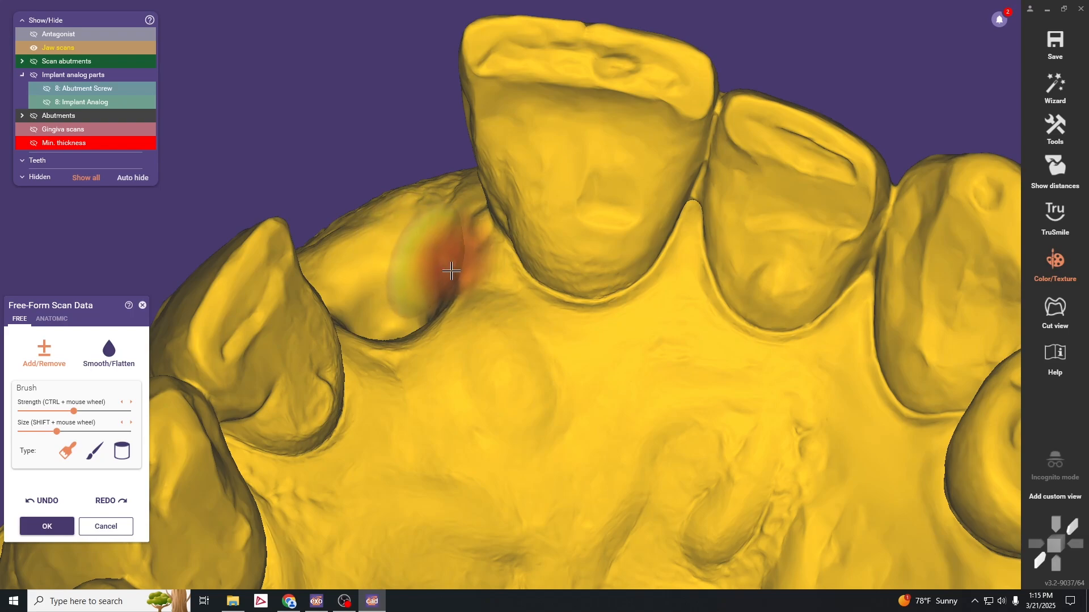
mouse_move(449, 272)
right_mouse_down()
mouse_move(444, 223)
mouse_move(444, 256)
right_mouse_up()
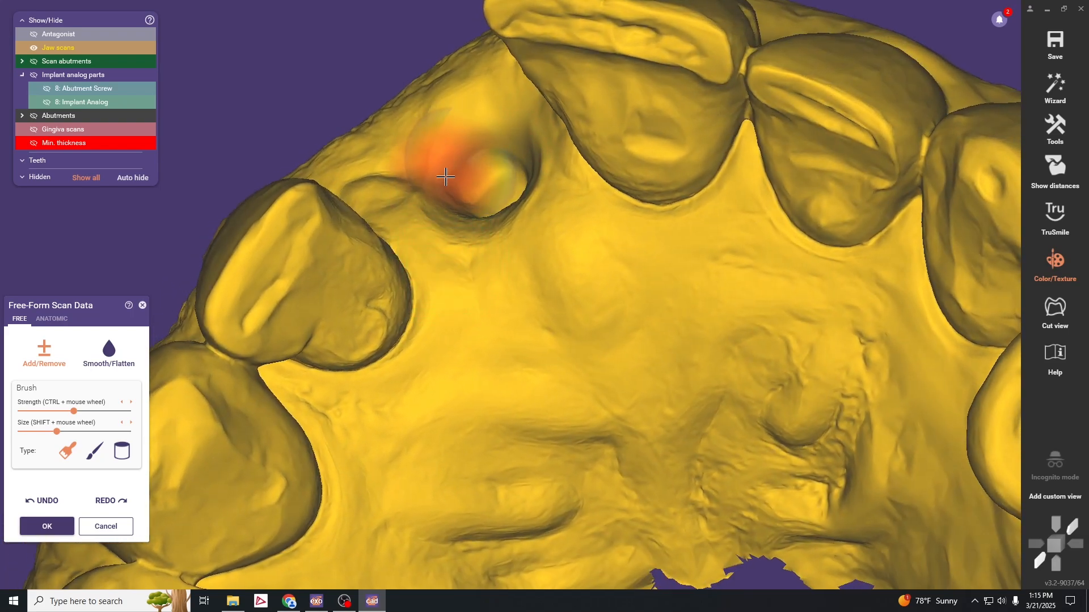
Step: Refine the carved tooth 8 gingival opening from the palatal and facial sides, and accept the free-formed scan data
scroll(472, 198, "down", 5)
mouse_move(471, 198)
right_mouse_down()
mouse_move(481, 201)
mouse_move(484, 178)
mouse_move(498, 179)
mouse_move(567, 219)
mouse_move(554, 170)
mouse_move(571, 211)
mouse_move(517, 149)
mouse_move(523, 167)
right_mouse_up()
scroll(484, 177, "up", 2)
scroll(508, 128, "down", 5)
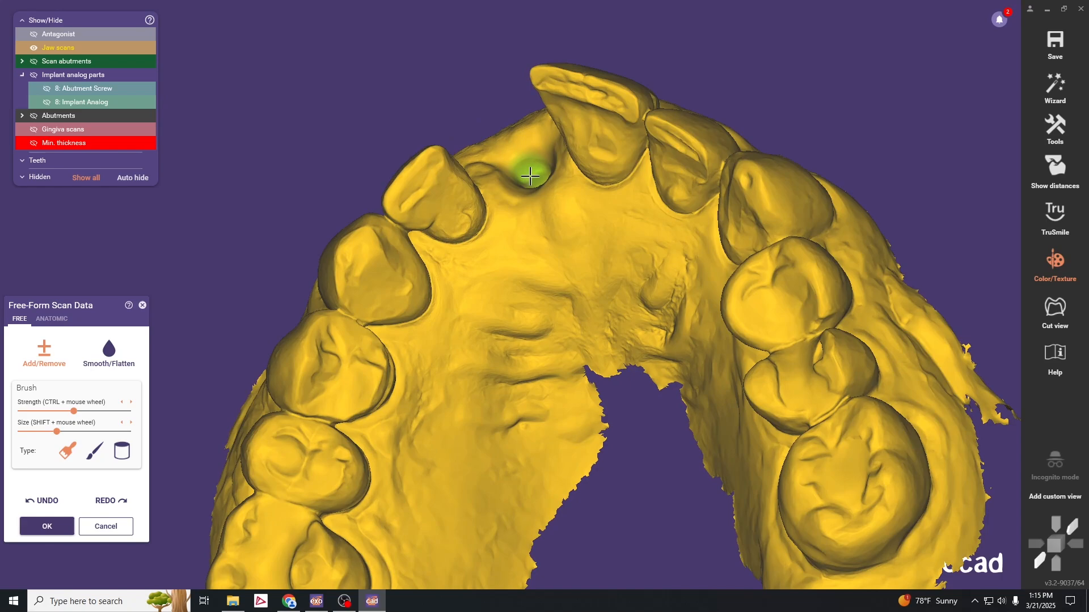
scroll(531, 170, "up", 3)
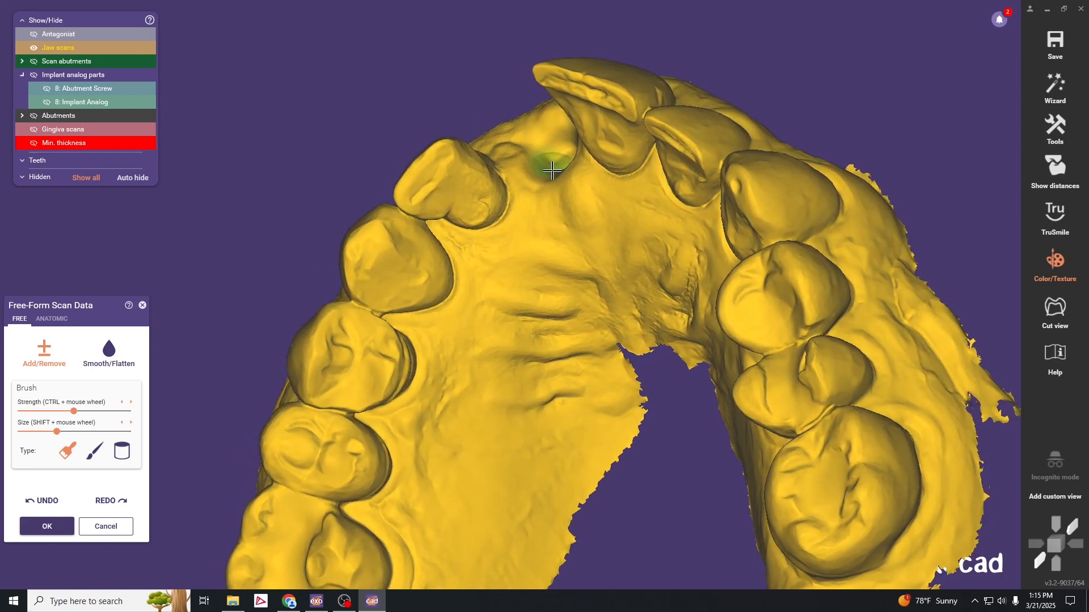
right_click_drag(552, 170, 535, 183)
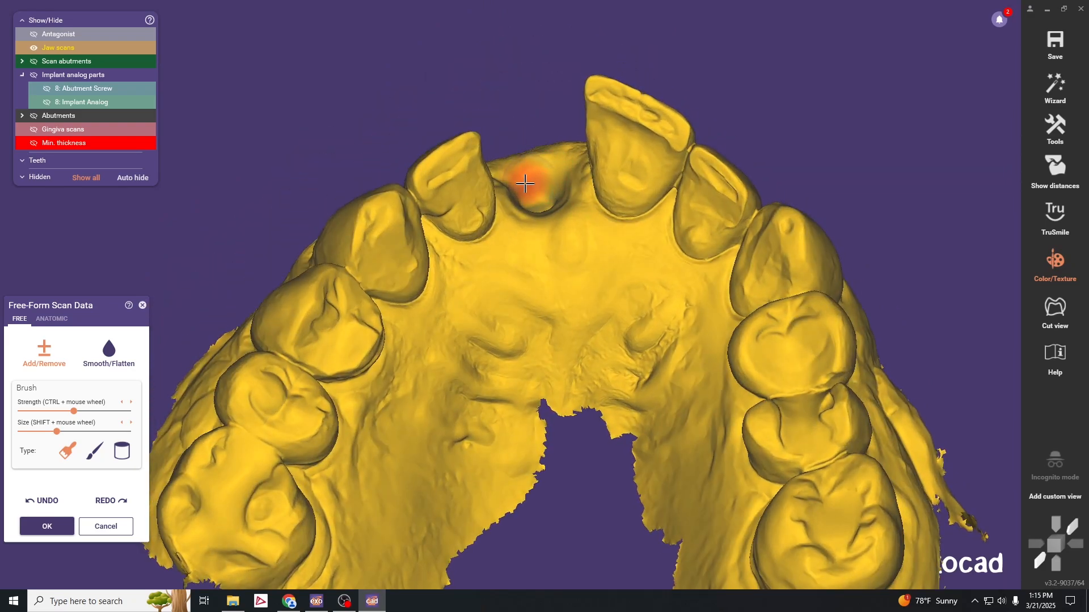
right_click_drag(548, 180, 557, 193)
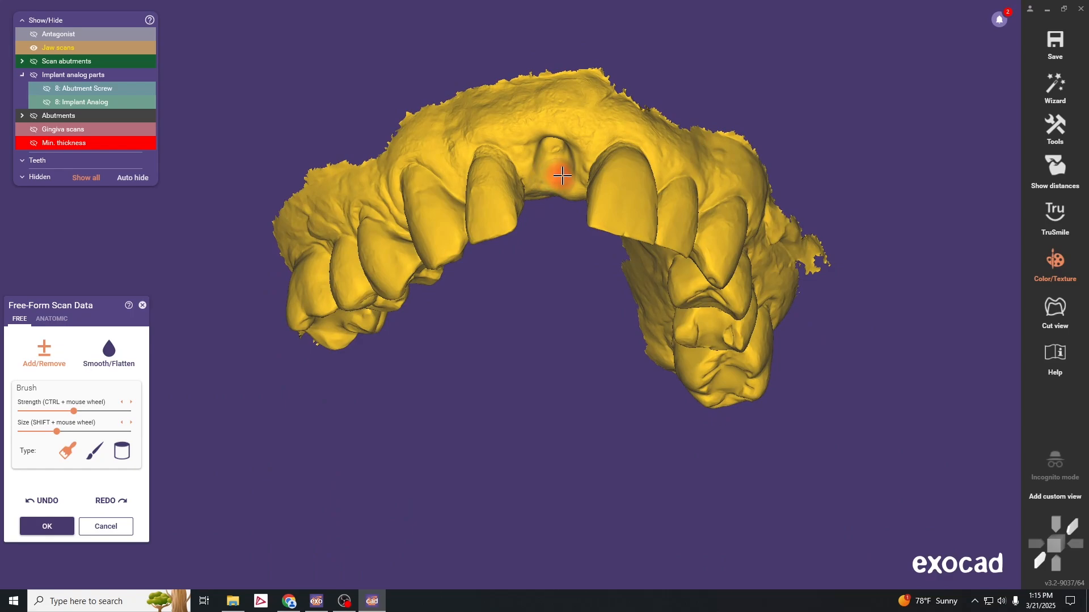
scroll(620, 175, "down", 2)
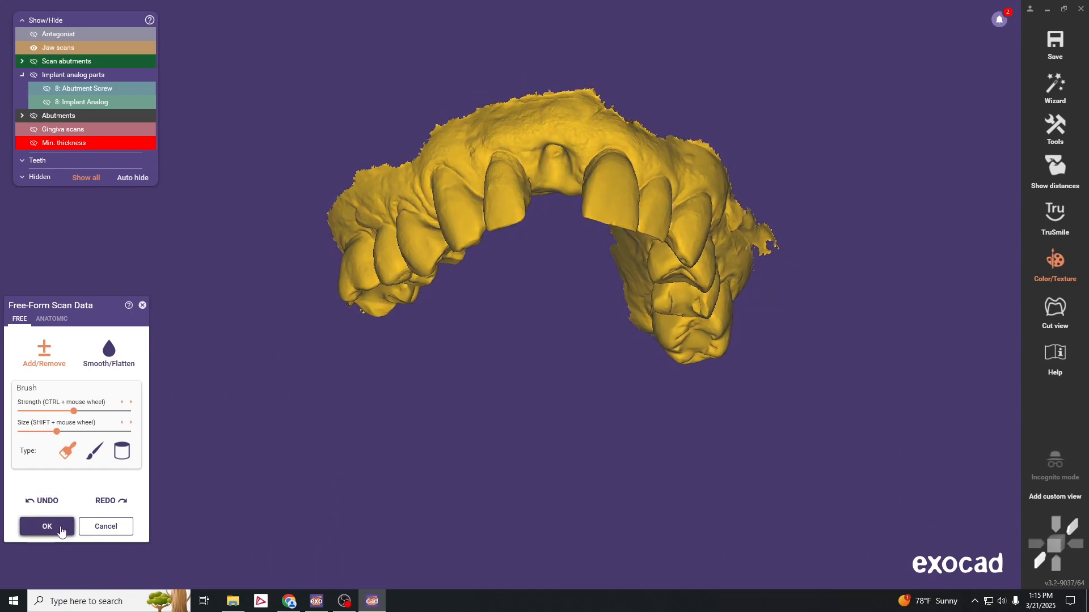
left_click(60, 531)
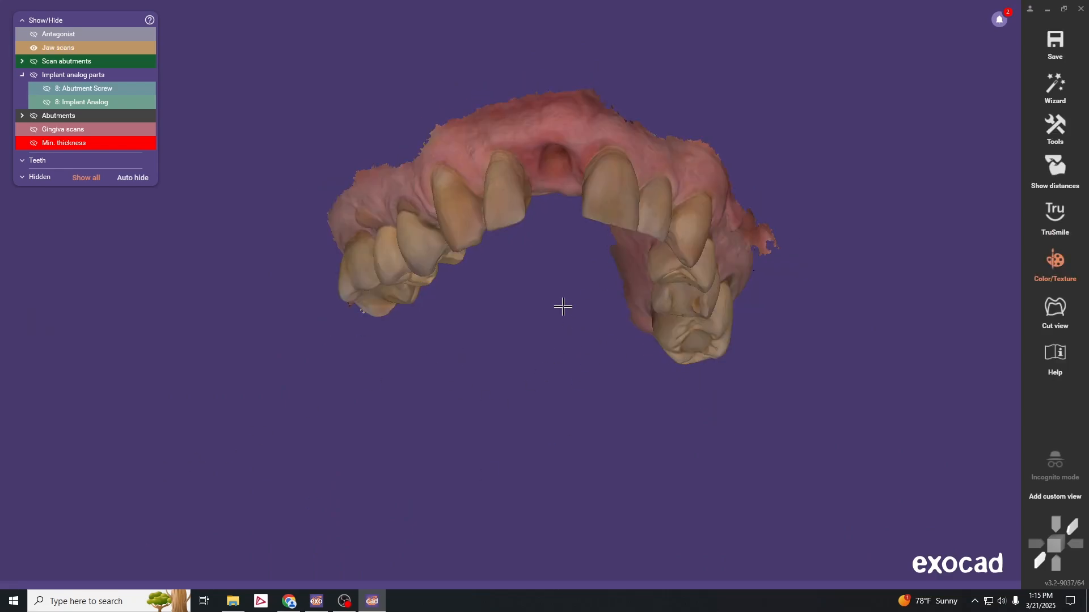
Step: Start Define Emergence Profile for tooth 8 and turn off the scan's color texture
middle_click_drag(563, 307, 549, 391)
right_click_drag(550, 391, 535, 388)
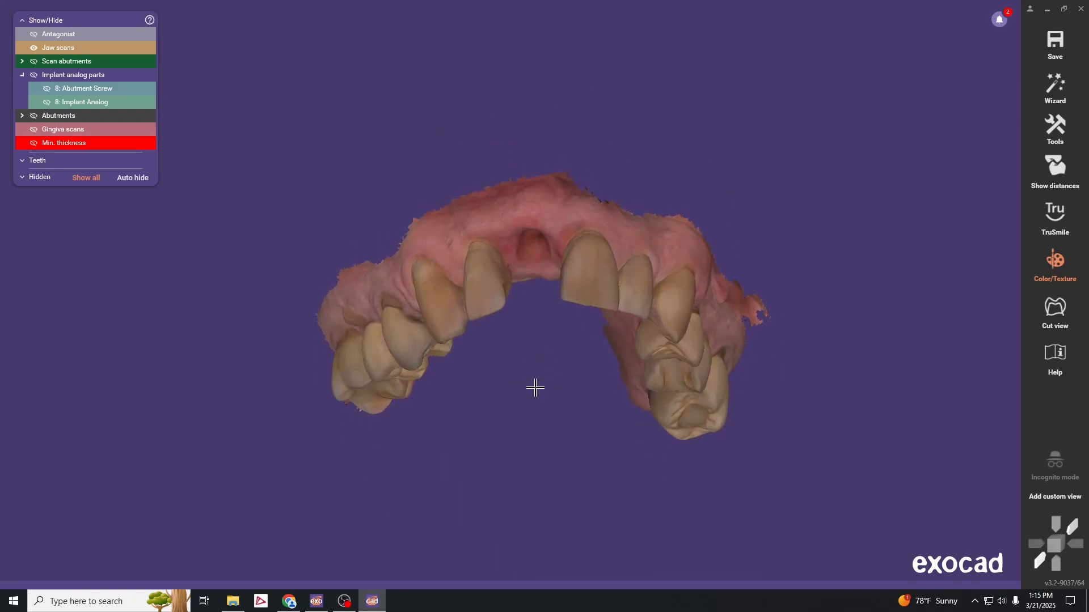
mouse_move(349, 584)
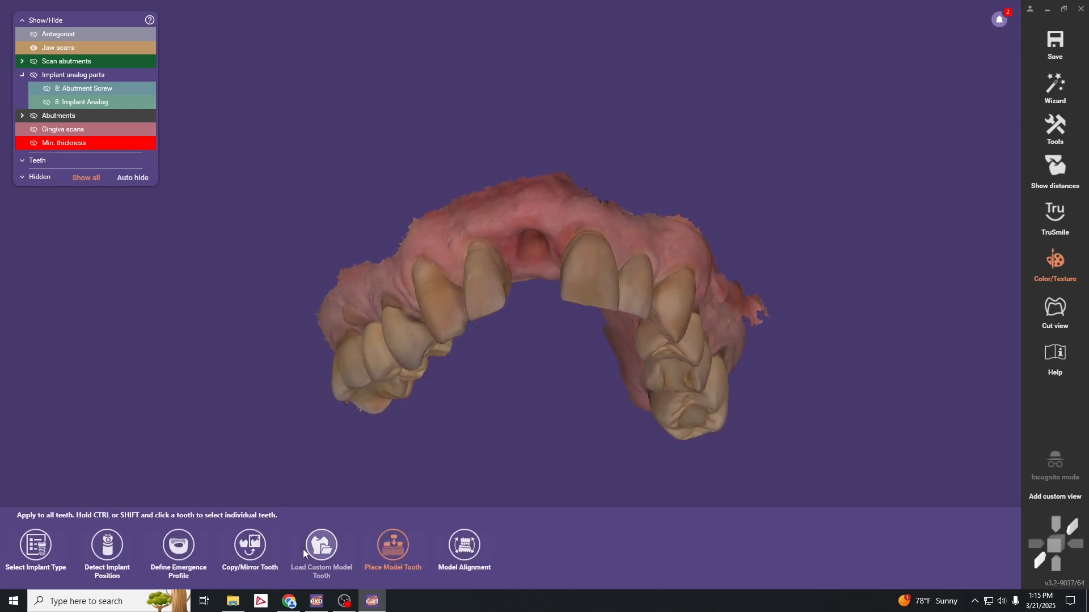
left_click(179, 544)
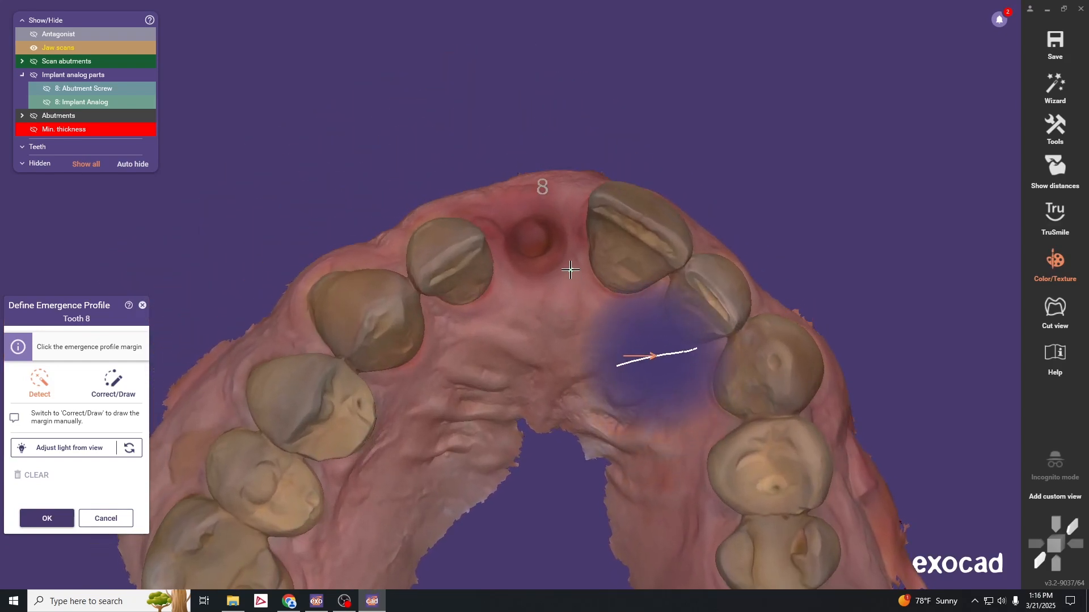
left_click(1057, 270)
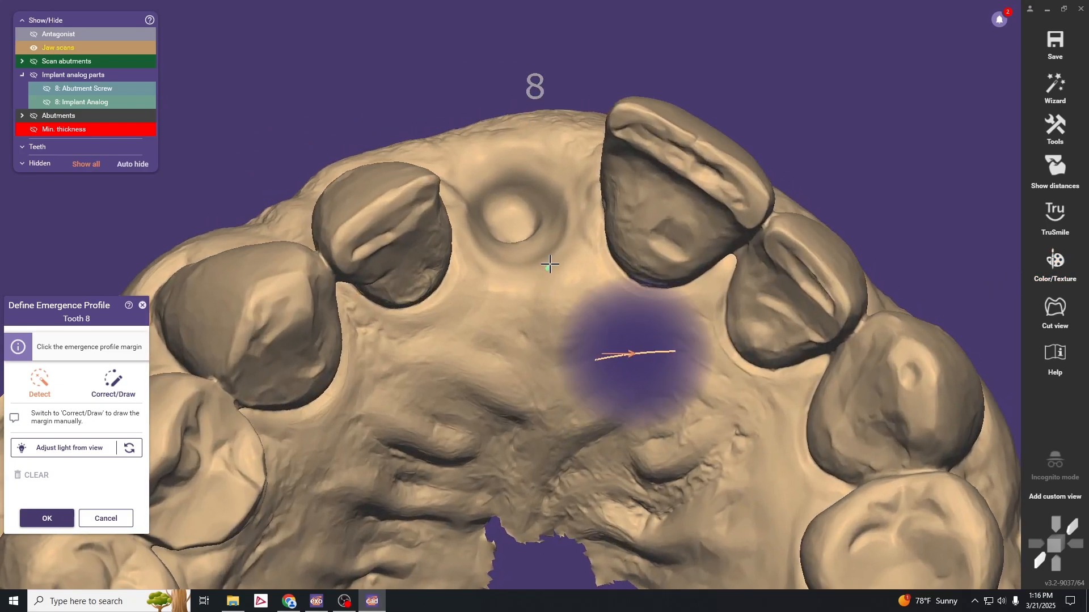
Step: Detect the tooth 8 emergence profile margin from five points placed around the rim of the gingival opening
left_click(555, 256)
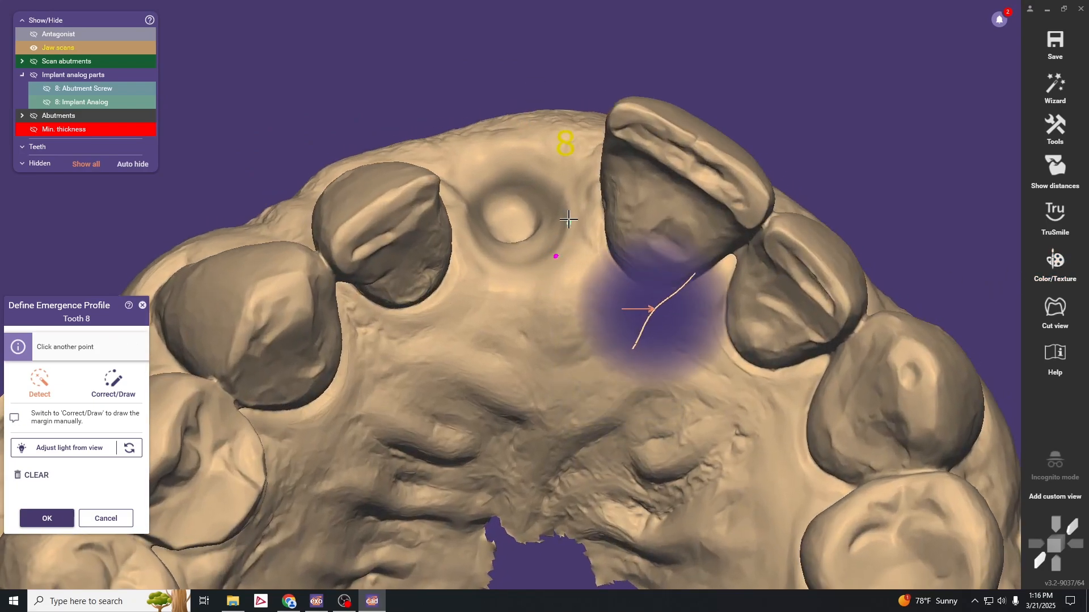
left_click(567, 188)
left_click(520, 148)
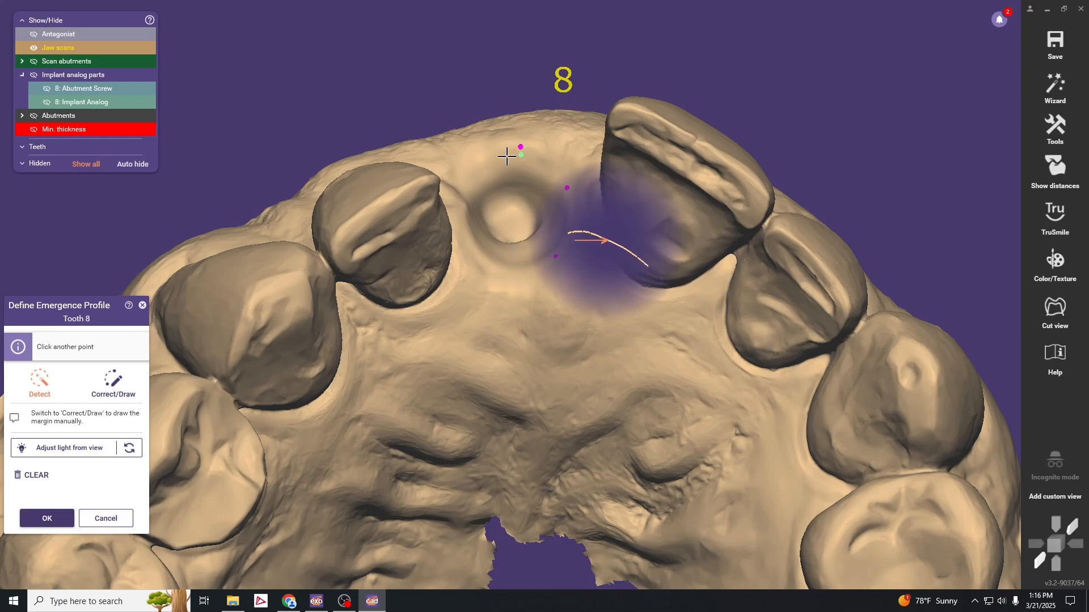
left_click(474, 163)
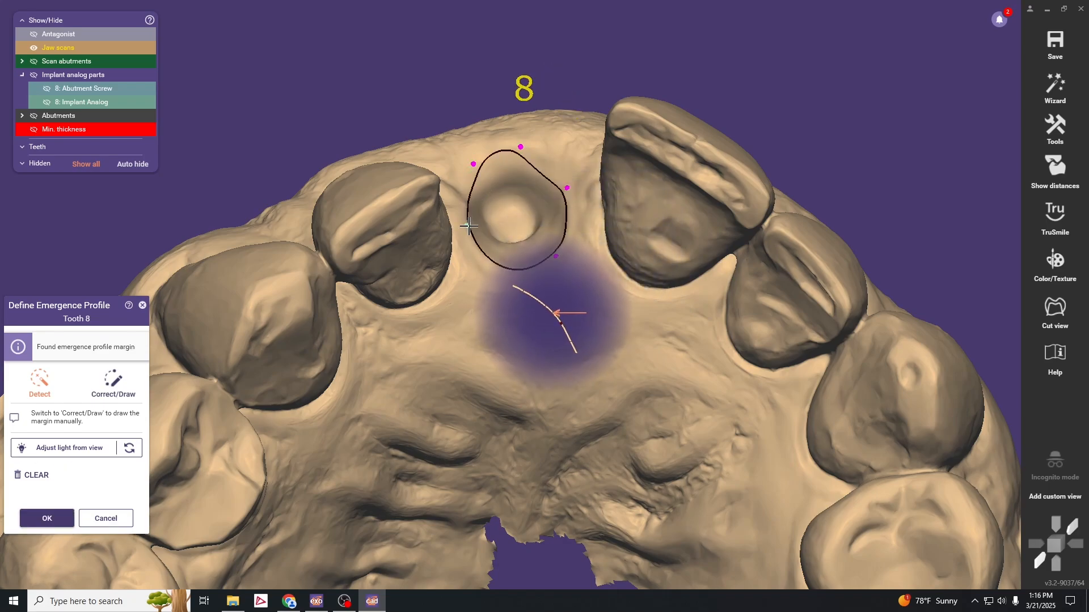
scroll(470, 239, "up", 2)
left_click(471, 254)
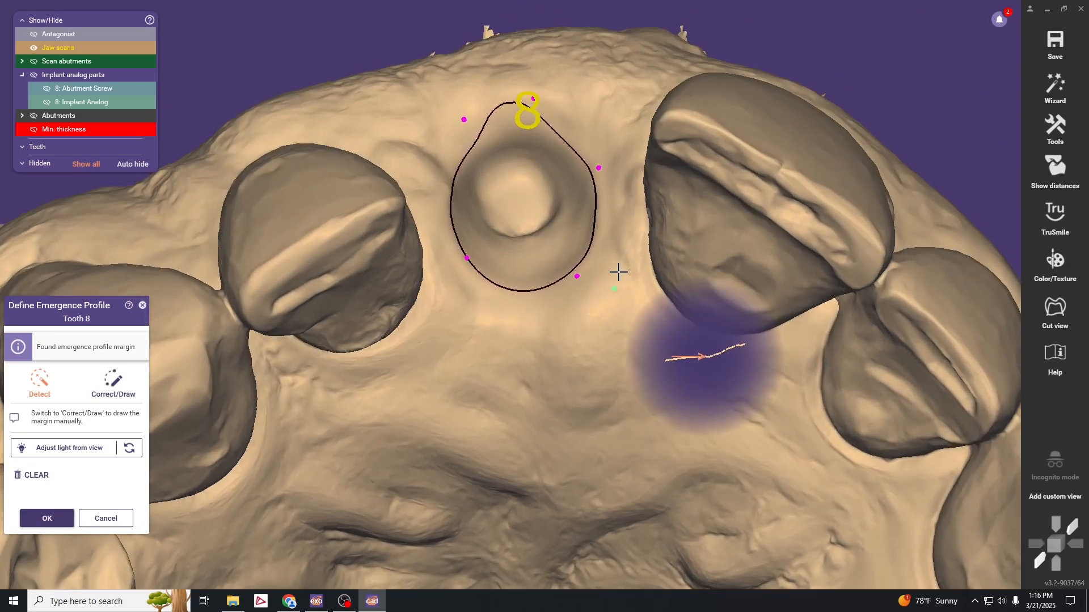
Step: Correct the detected margin by moving its facial and distal points outward and smoothing the dent into a rounded oval
left_click(113, 381)
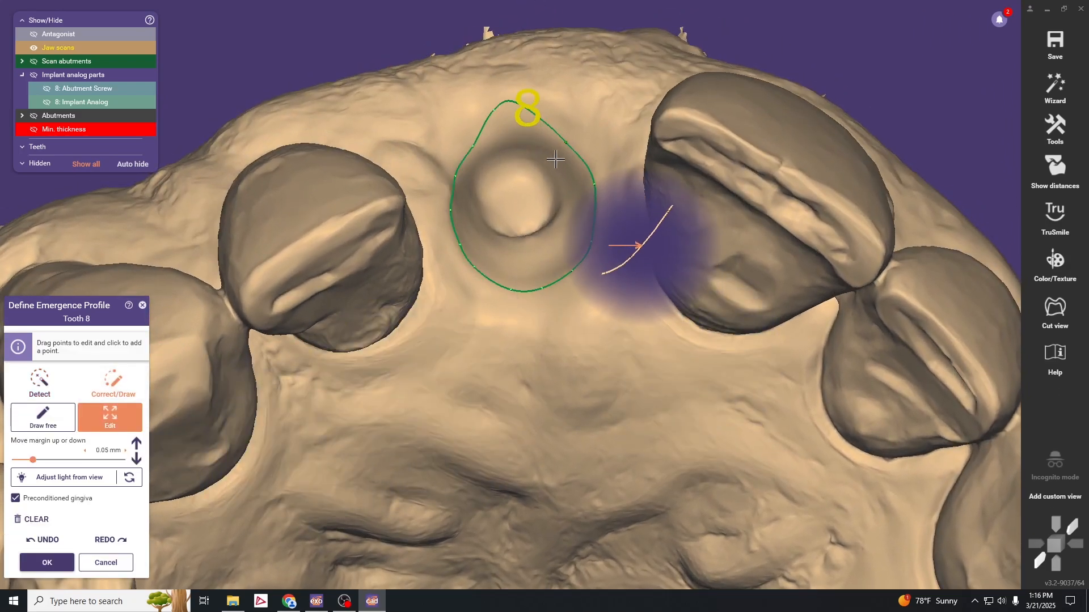
scroll(558, 157, "up", 2)
right_click_drag(610, 124, 603, 103)
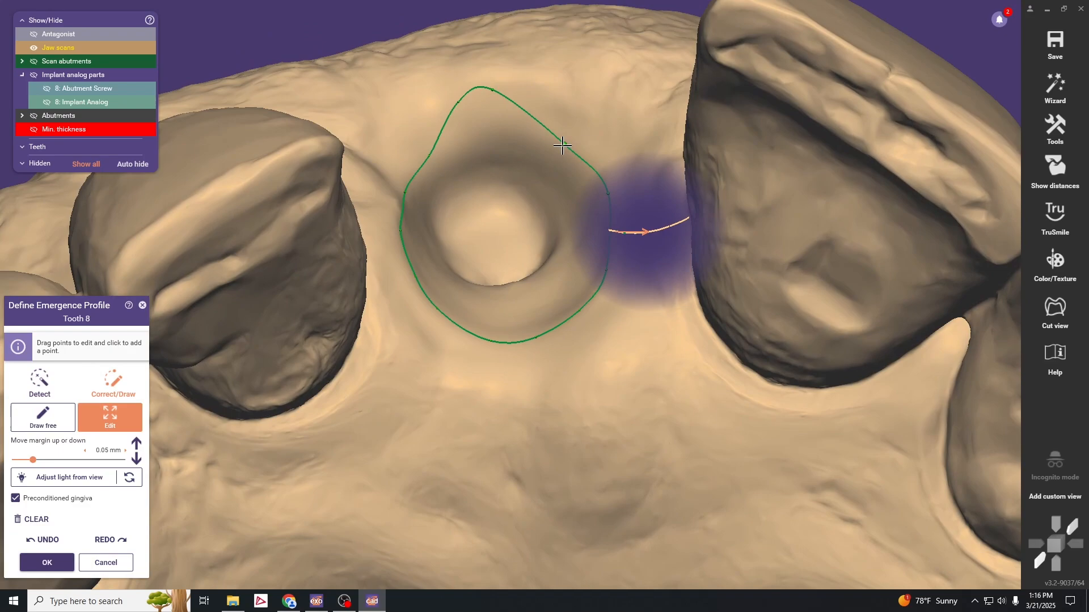
left_click_drag(563, 146, 566, 117)
right_click_drag(469, 131, 452, 141)
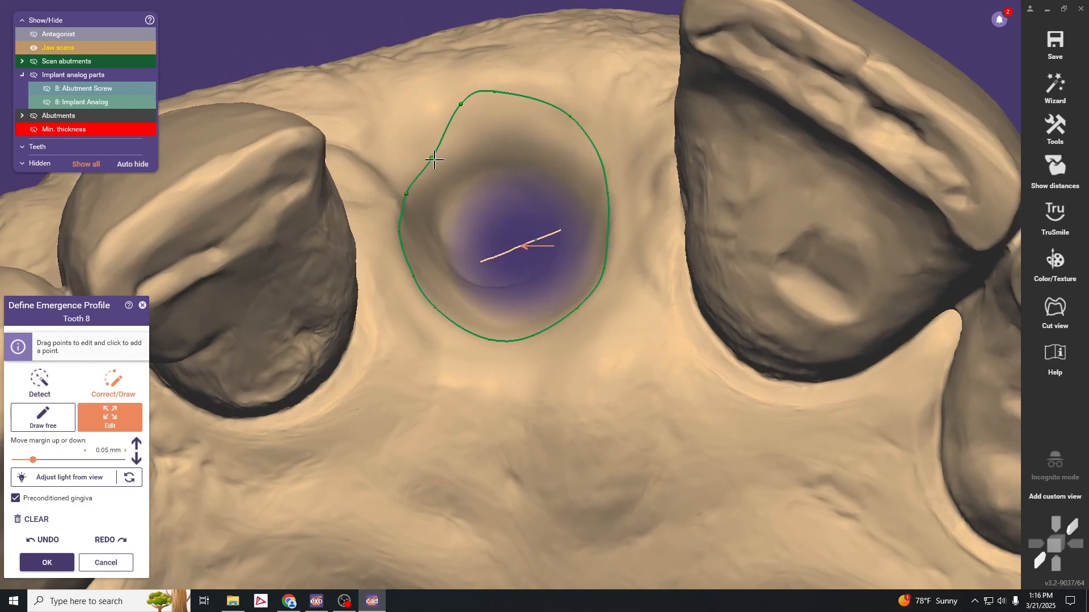
left_click_drag(434, 160, 419, 138)
left_click_drag(461, 105, 453, 103)
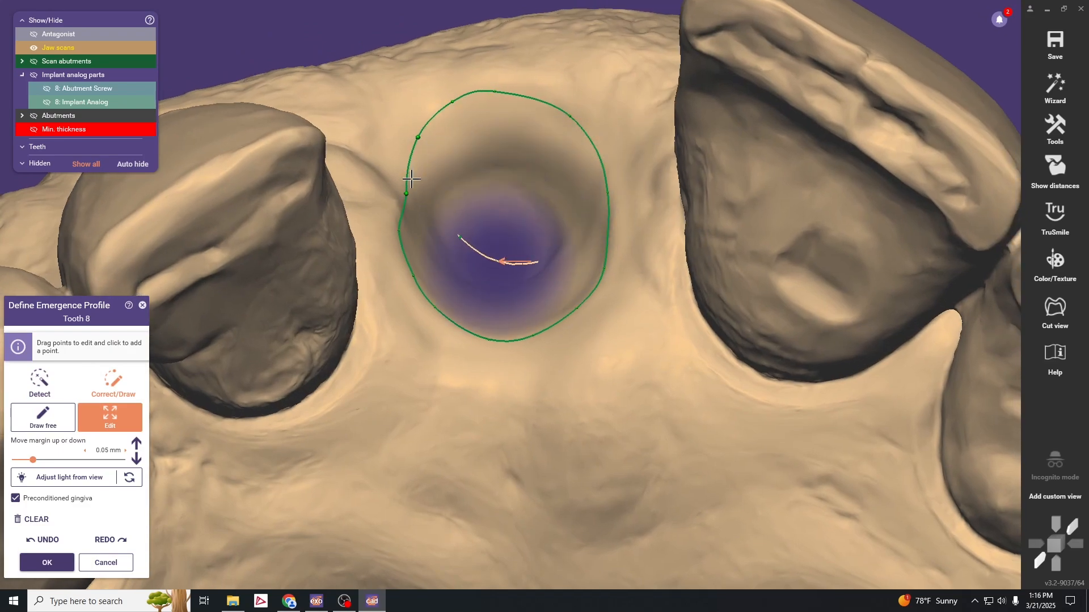
left_click_drag(400, 231, 408, 231)
Step: Check the corrected tooth 8 margin from several angles and accept the emergence profile
scroll(533, 221, "down", 3)
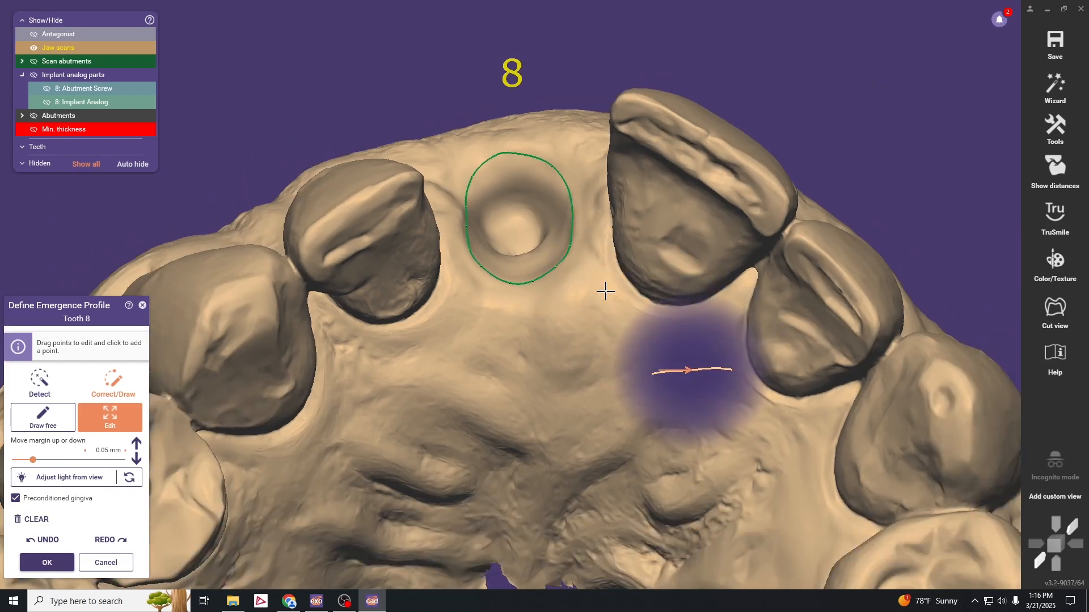
mouse_move(606, 292)
right_mouse_down()
mouse_move(605, 306)
mouse_move(605, 292)
right_mouse_up()
scroll(570, 259, "down", 3)
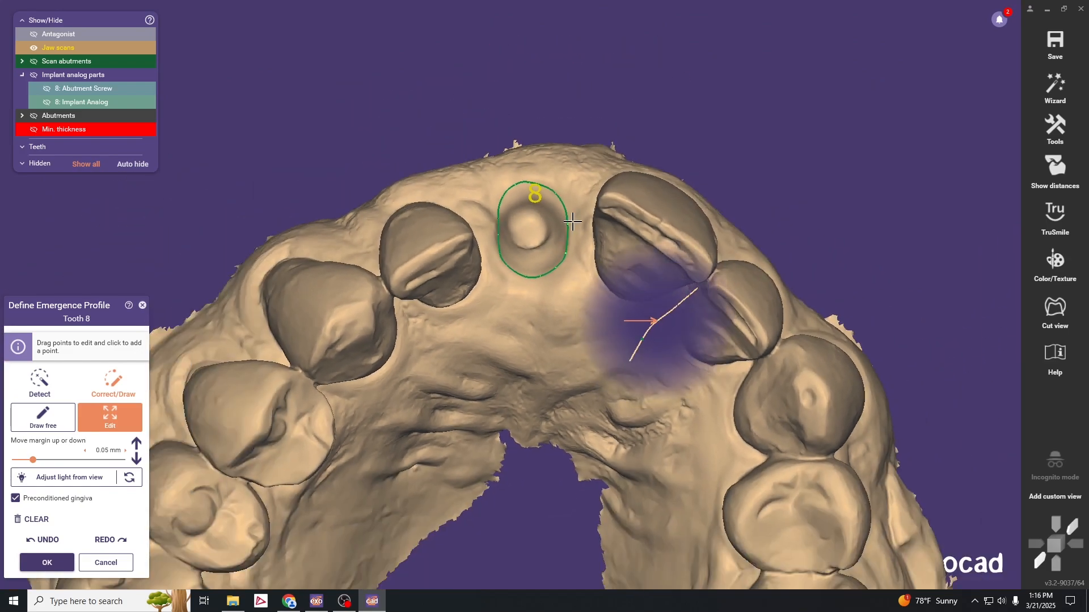
right_click_drag(586, 172, 581, 130)
scroll(516, 180, "up", 3)
scroll(580, 148, "down", 3)
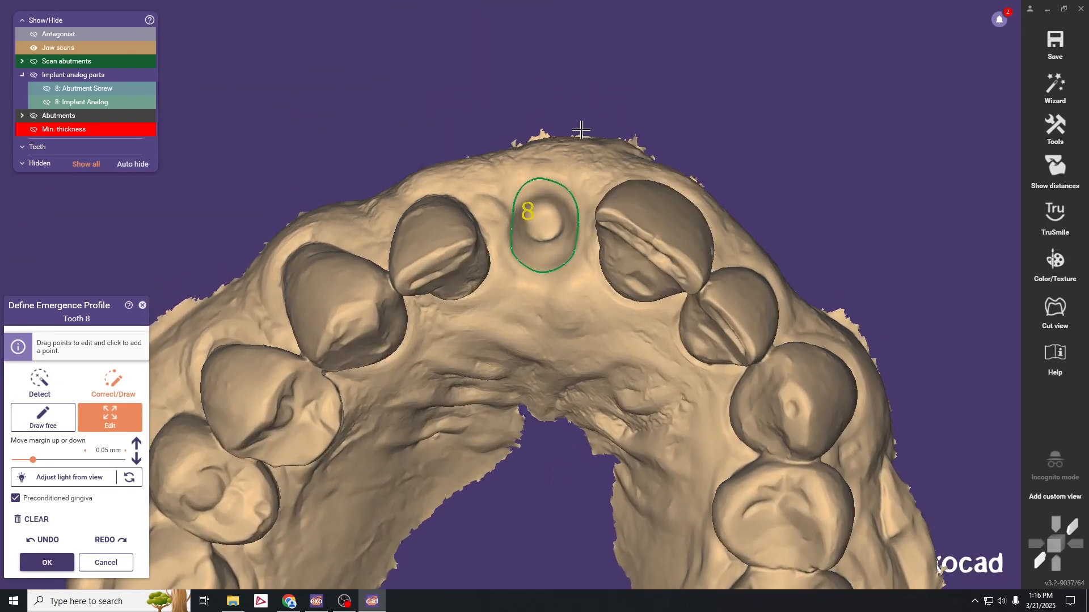
left_click(47, 565)
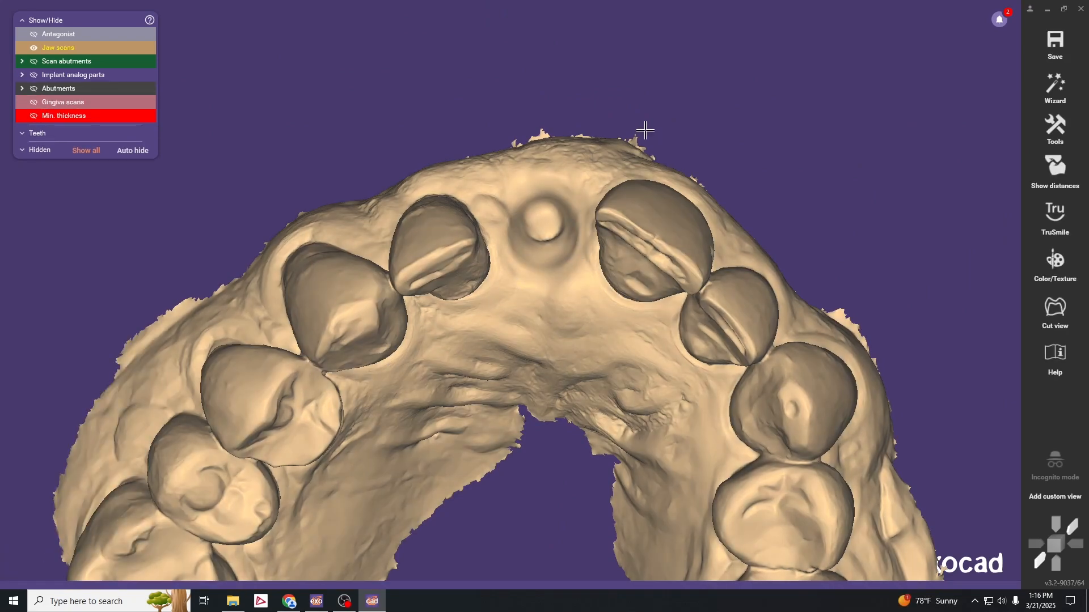
right_click(783, 128)
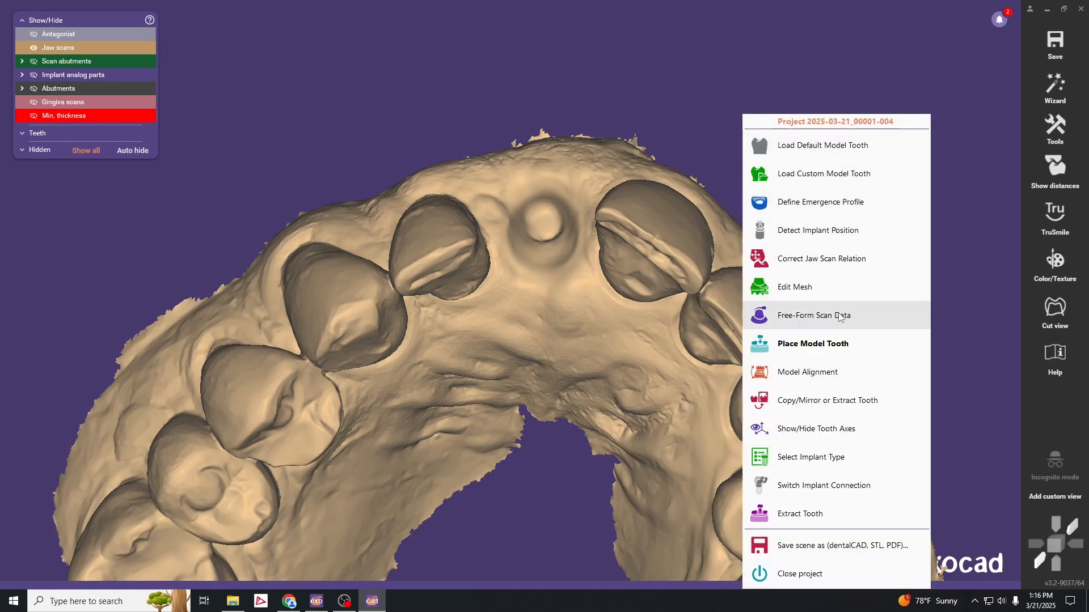
left_click(678, 91)
mouse_move(347, 583)
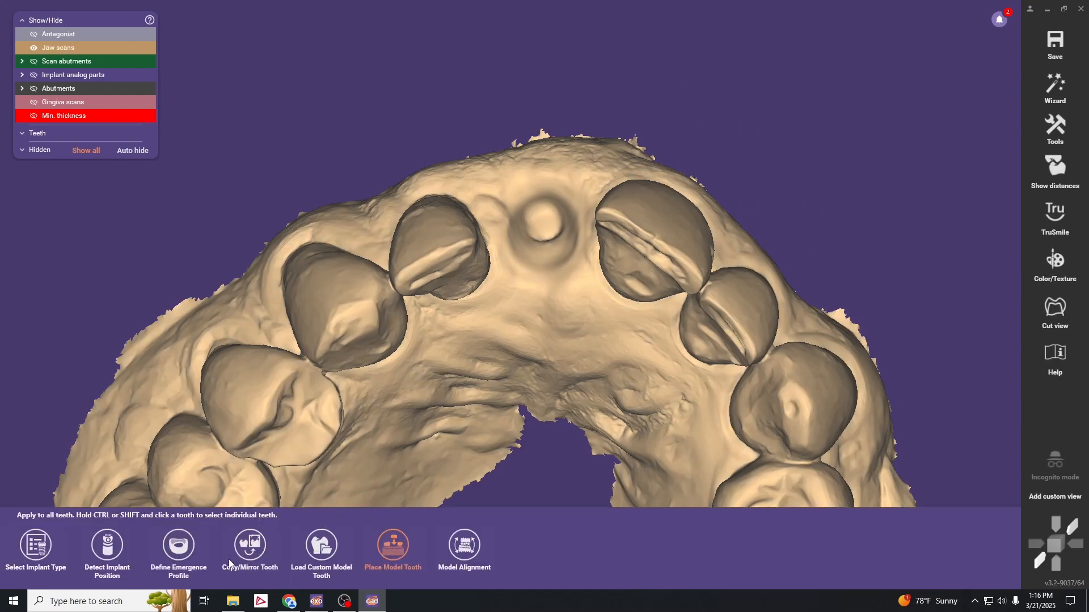
Step: Load a custom model tooth from the hd library for tooth 8 and start placing it
left_click(319, 547)
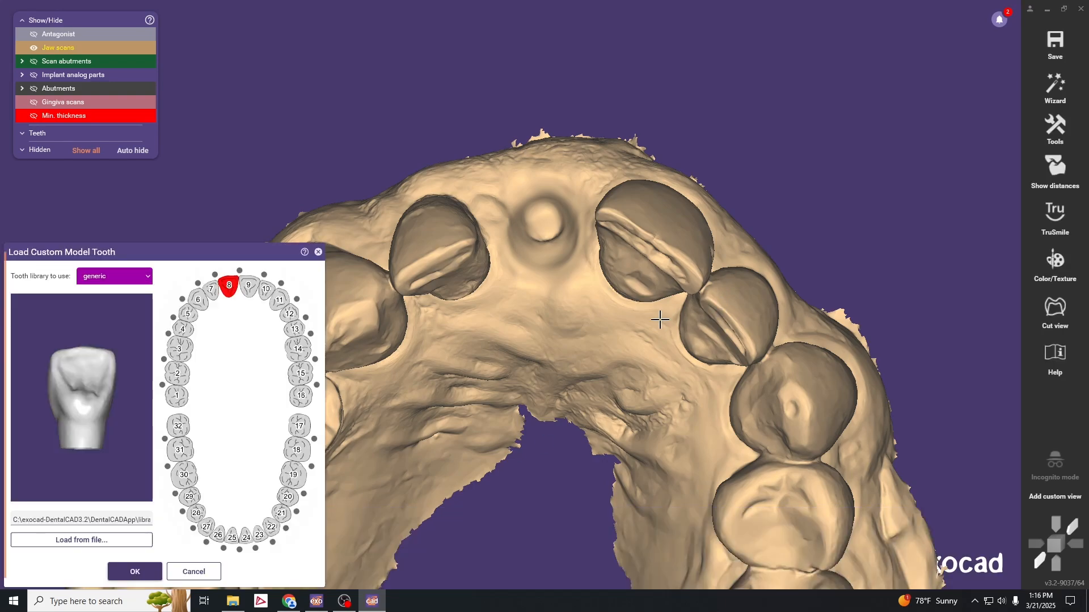
left_click(143, 279)
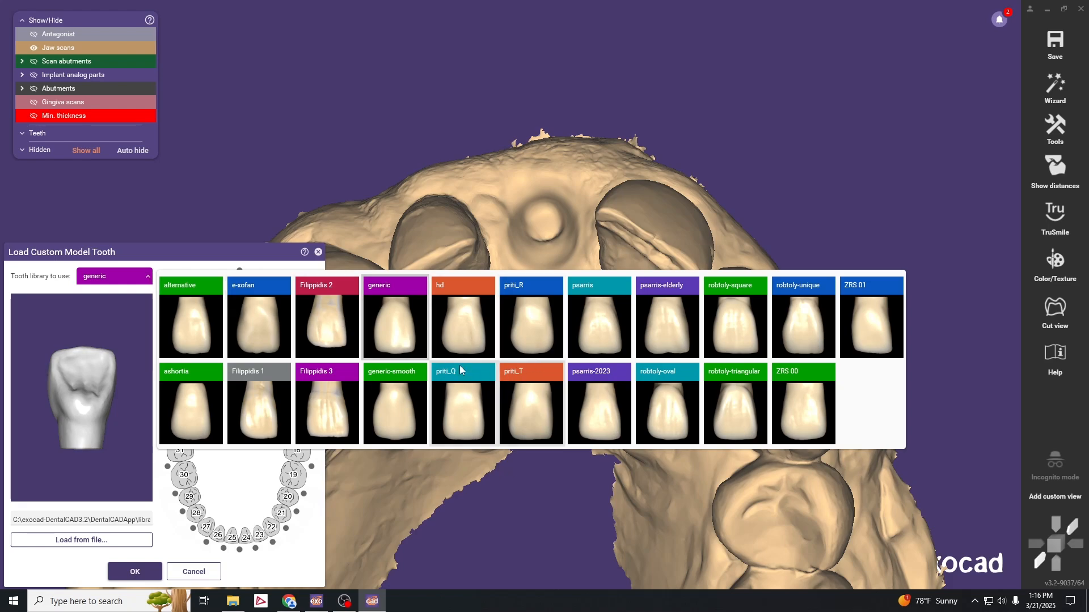
left_click(464, 317)
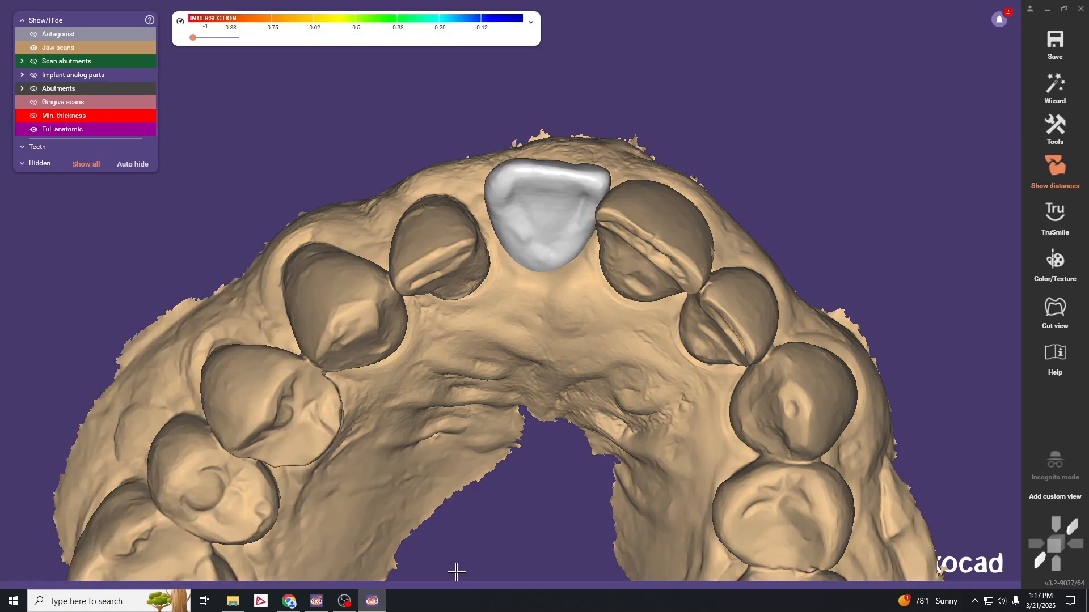
mouse_move(420, 576)
left_click(393, 547)
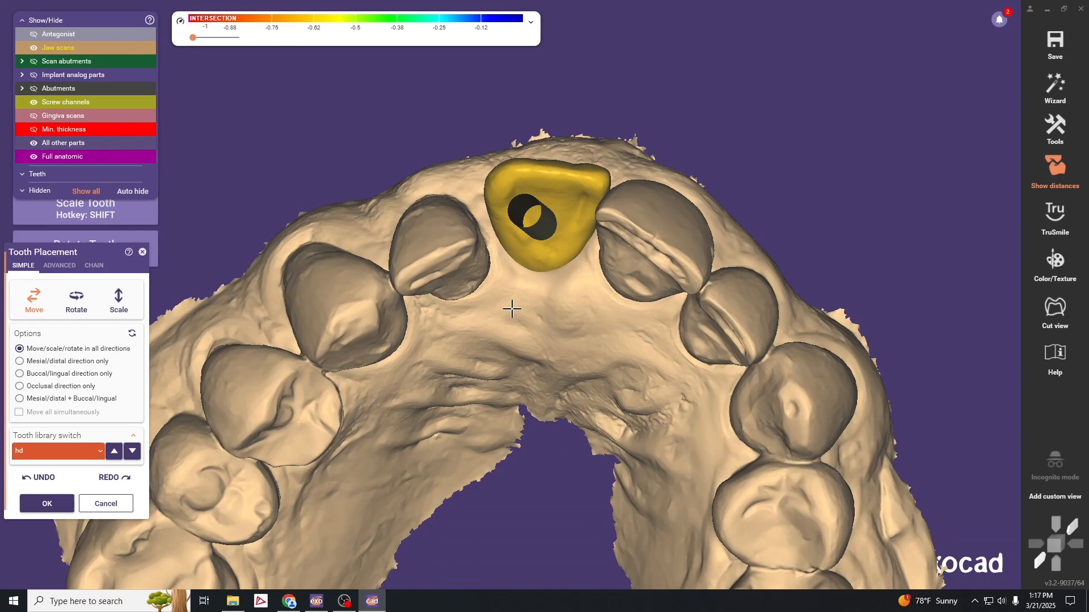
Step: Hide the screw channels and move the tooth 8 crown down into the gap, level with the neighboring incisal edges
right_click_drag(512, 309, 445, 305)
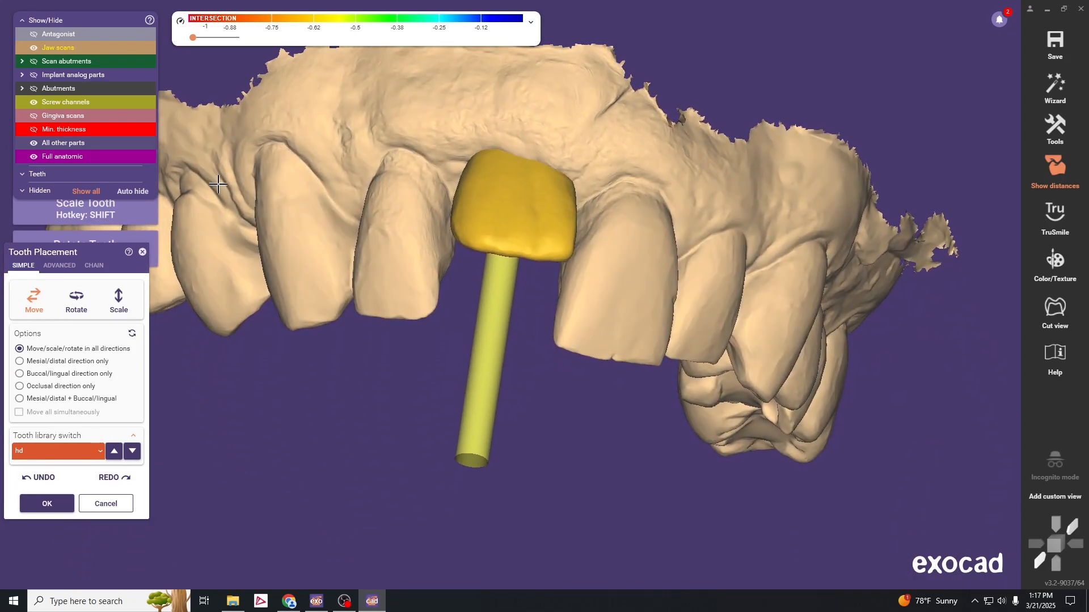
left_click(33, 103)
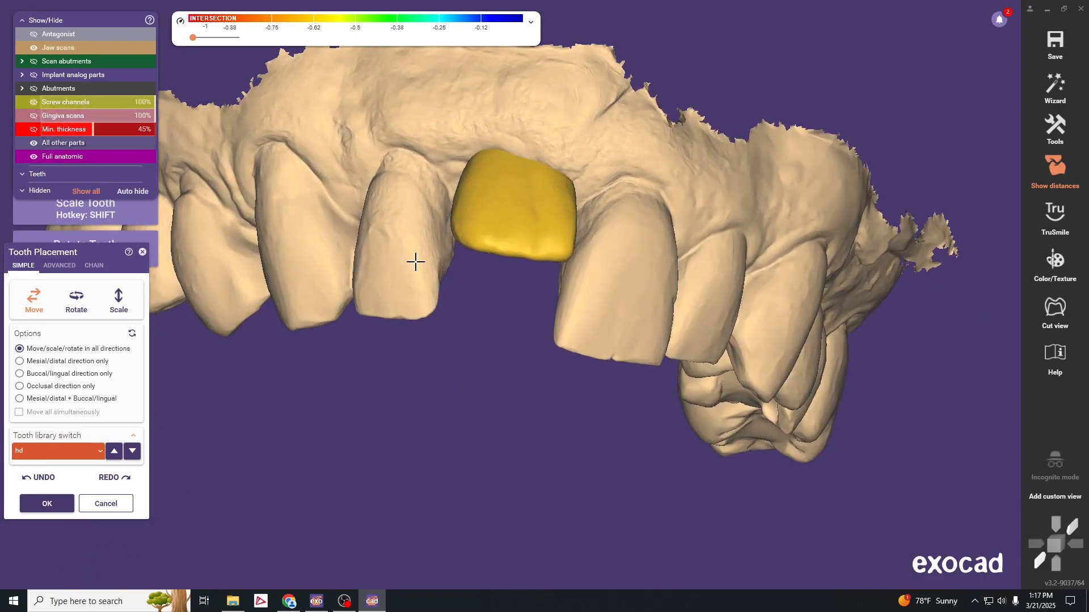
right_click_drag(632, 348, 567, 311)
left_click_drag(567, 310, 549, 355)
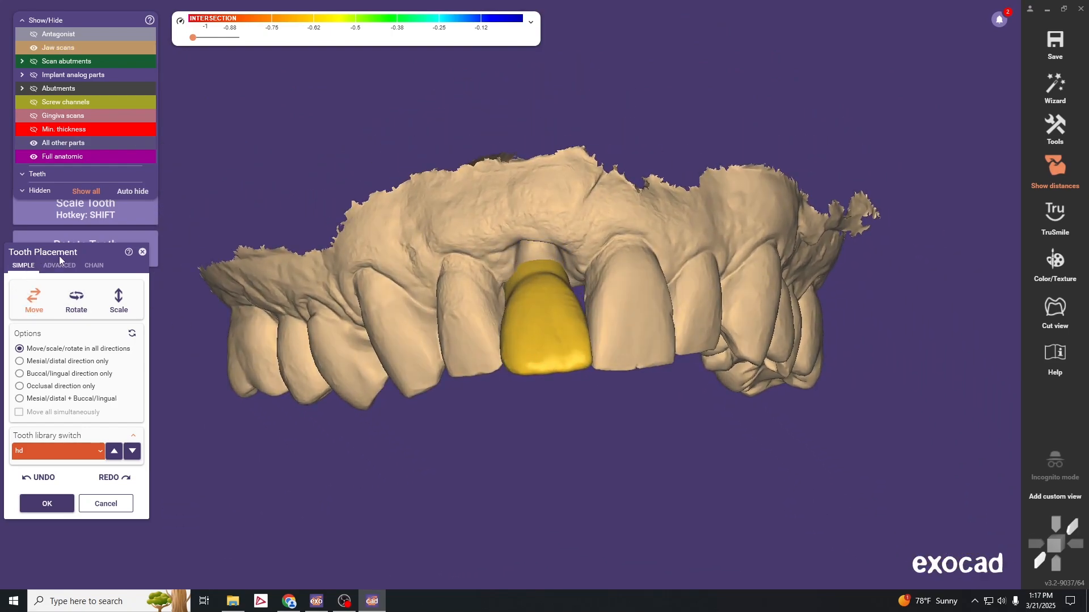
Step: Enable free axis selection scaling, align the crown's incisal edge with its neighbor, and stretch its neck toward the gingiva
left_click(59, 265)
left_click(79, 330)
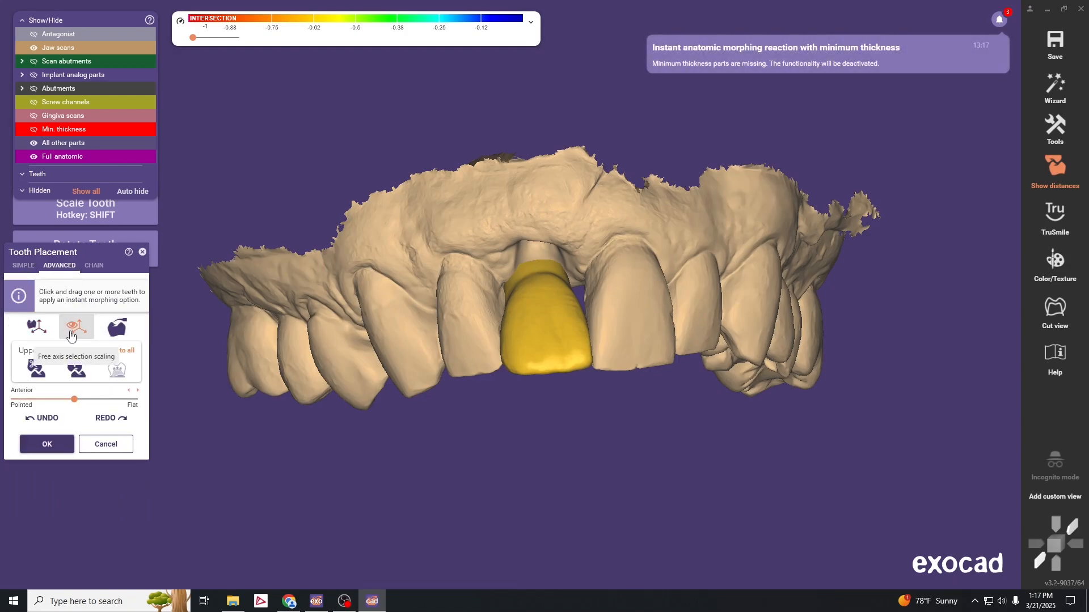
right_click_drag(652, 432, 567, 333)
left_click_drag(597, 382, 595, 392)
key("shift")
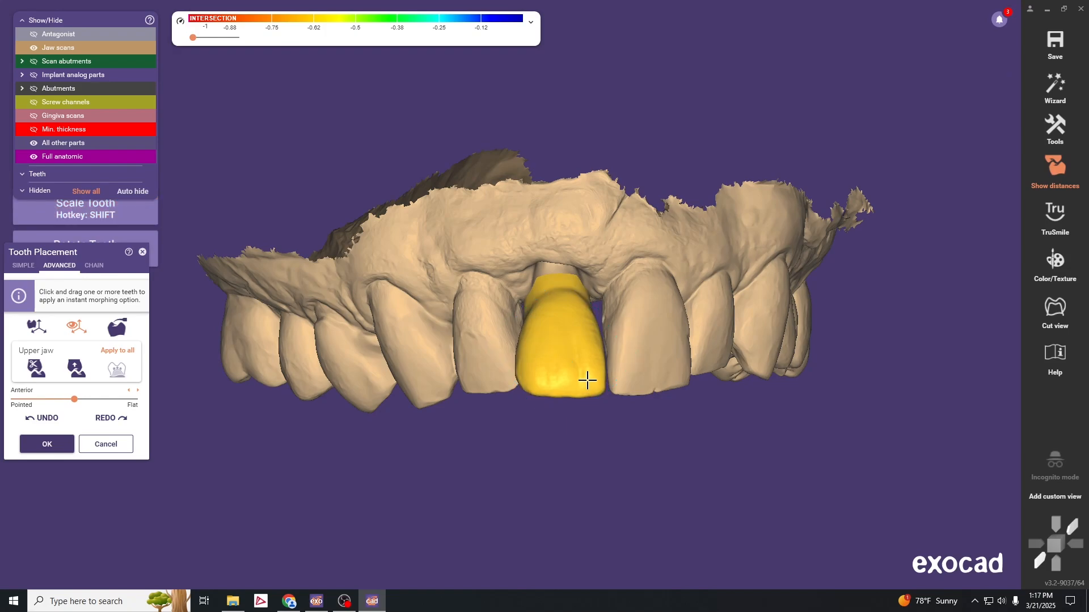
left_click_drag(108, 254, 122, 312)
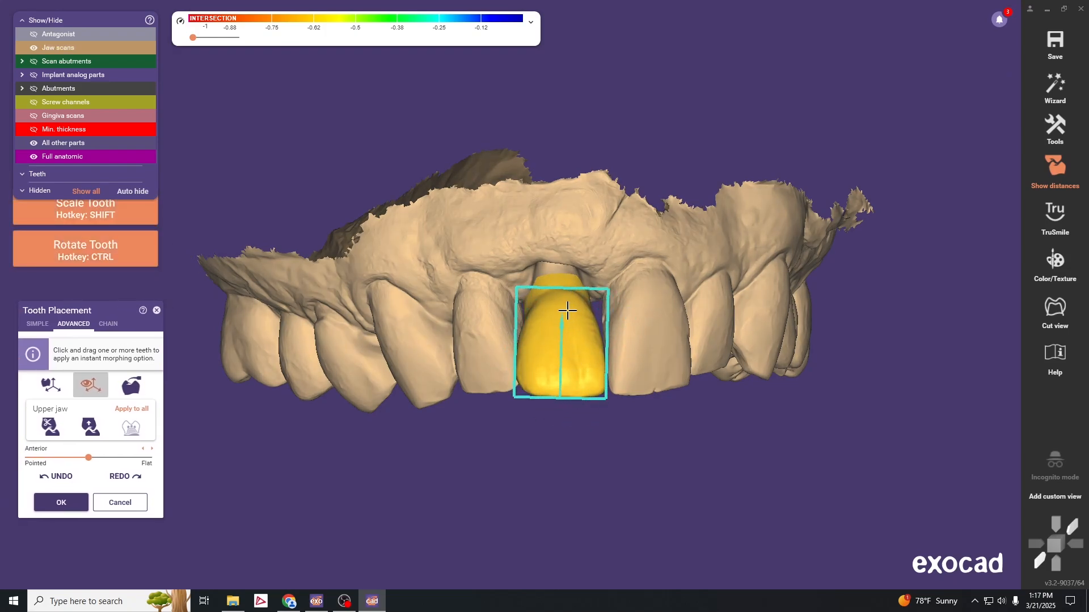
left_click_drag(568, 312, 569, 302, "ctrl+shift")
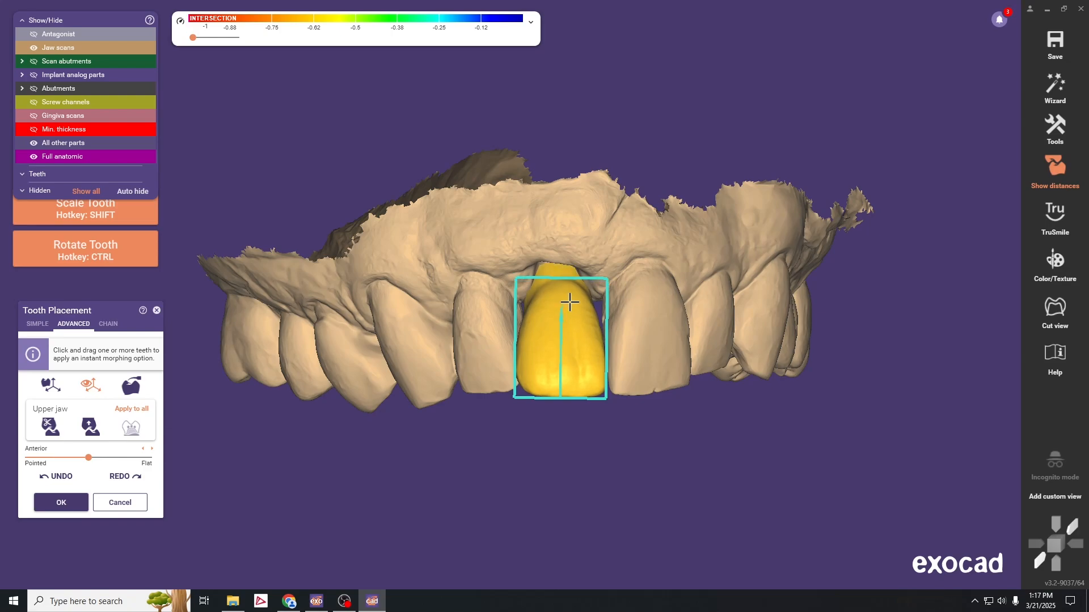
Step: Nudge the crown and scale its length and width from the facial side to fill the space between teeth 7 and 9
right_click_drag(675, 409, 660, 411)
left_click_drag(572, 369, 574, 366)
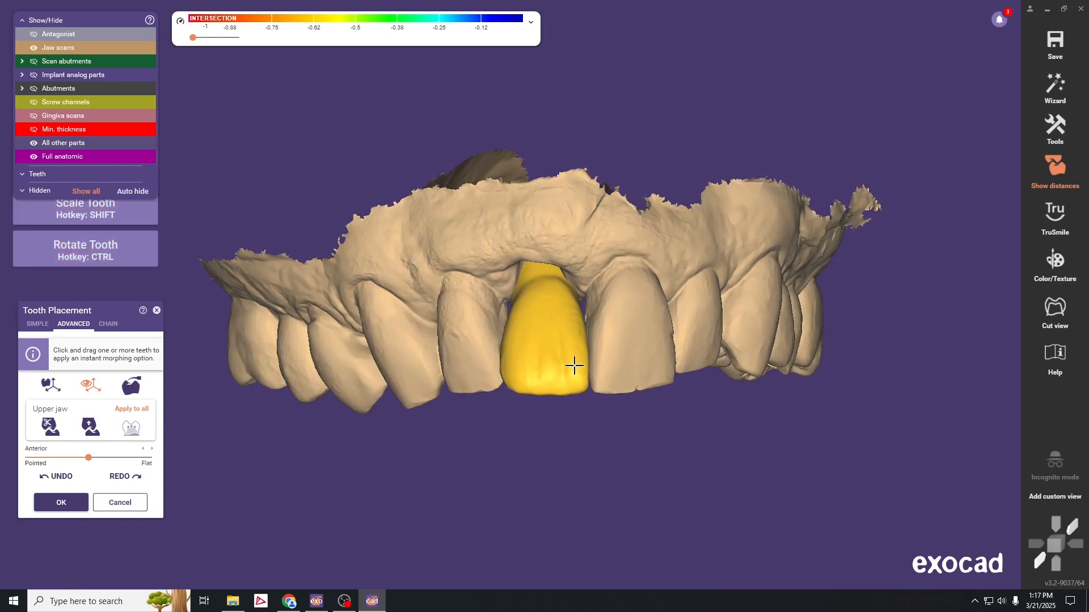
right_click_drag(671, 444, 669, 442)
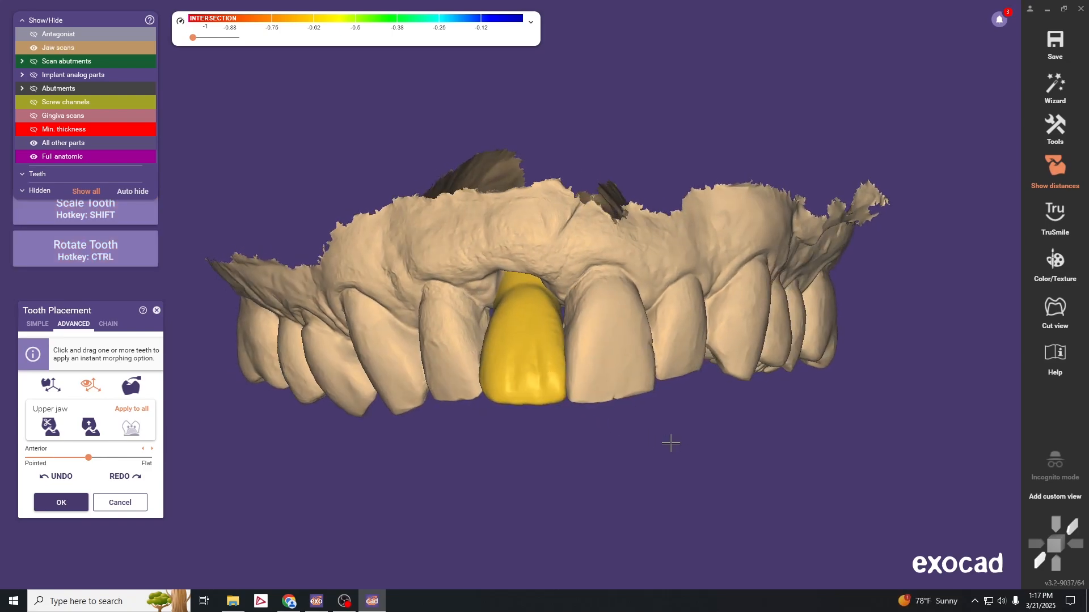
left_click_drag(525, 334, 528, 376, "ctrl")
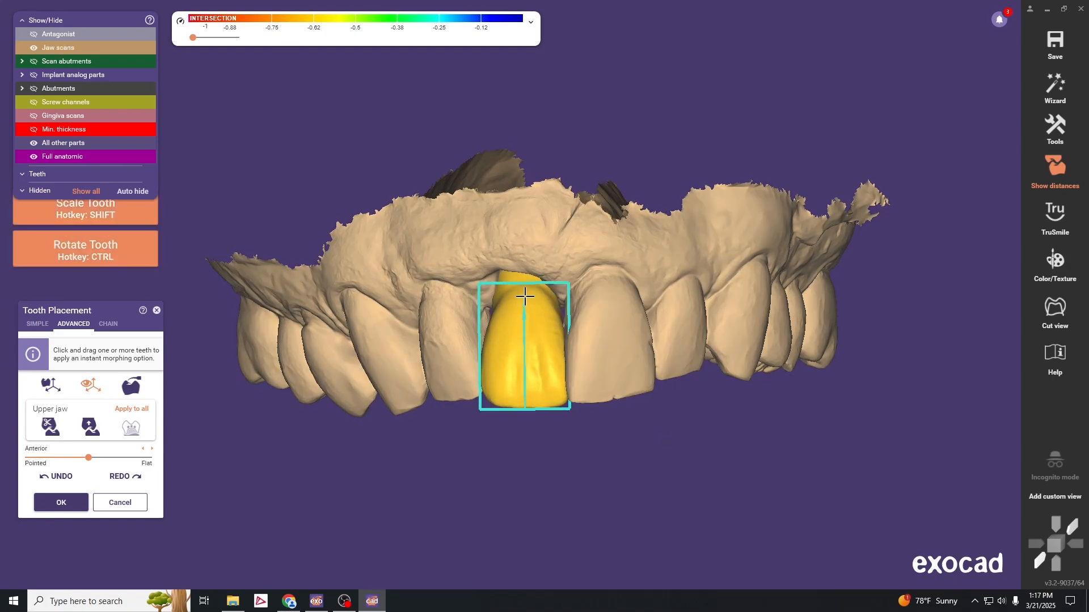
right_click_drag(676, 435, 689, 426)
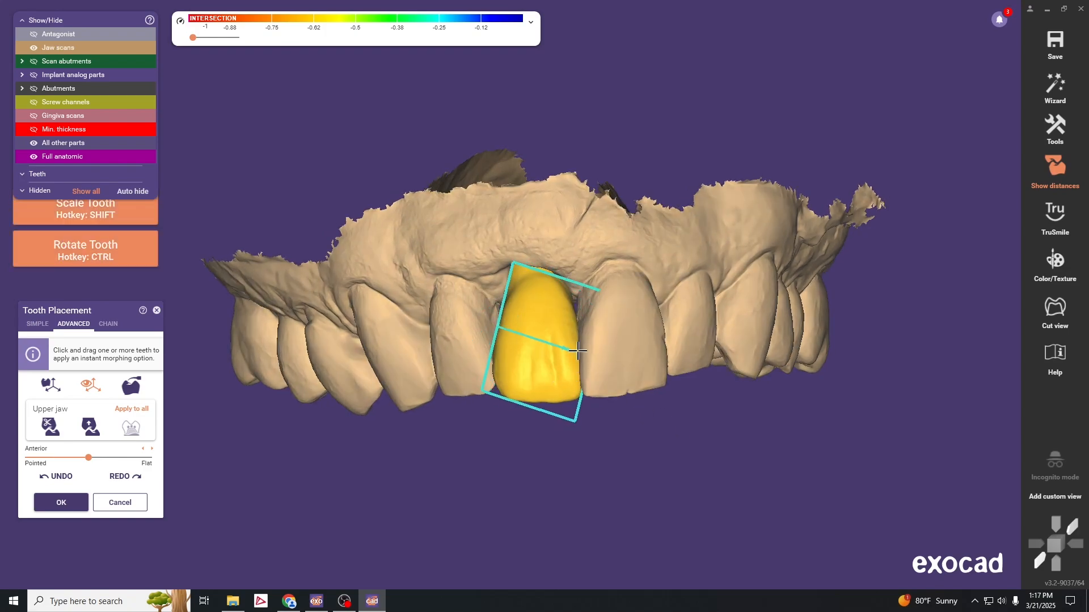
left_click_drag(577, 347, 574, 346, "ctrl+shift")
Step: Reposition the crown in the arch and rotate it in the occlusal direction only, so its incisal edge follows the arch curve
right_click_drag(654, 454, 597, 409)
scroll(598, 409, "up", 4)
left_click_drag(494, 243, 491, 232)
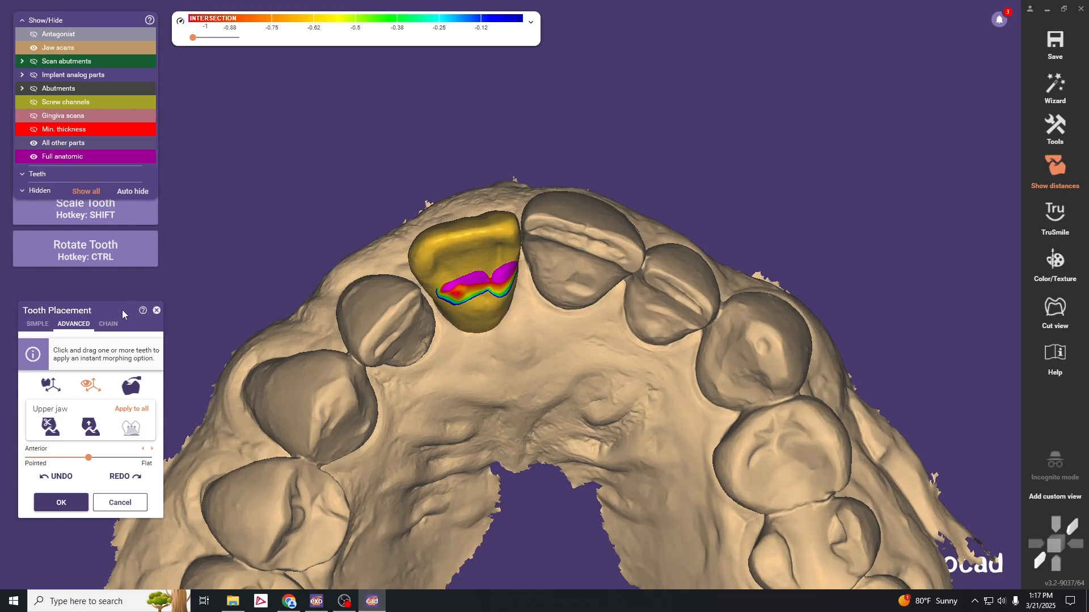
left_click(40, 323)
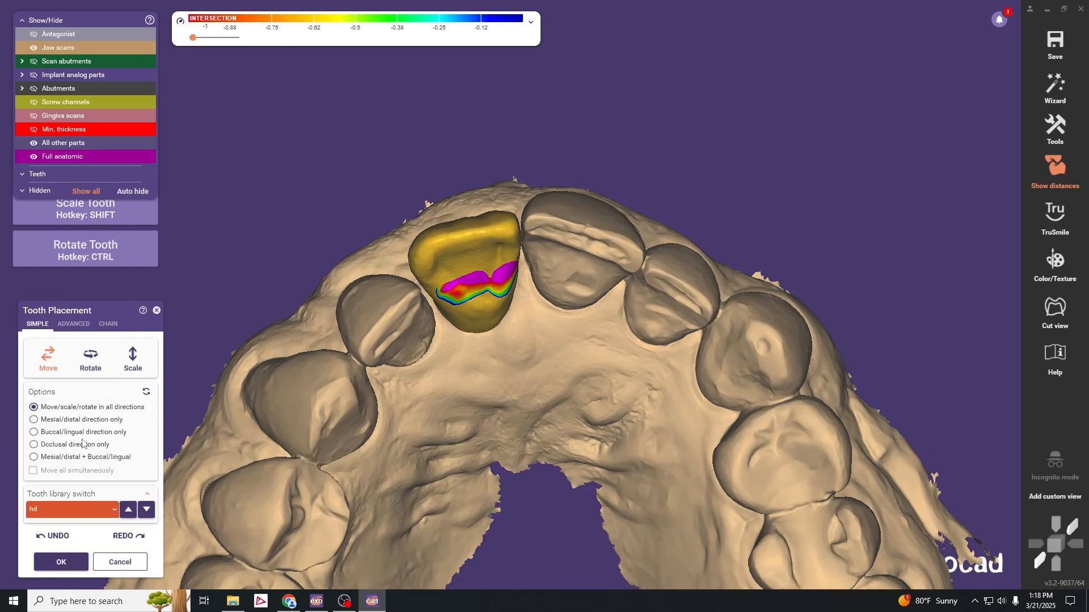
left_click(91, 358)
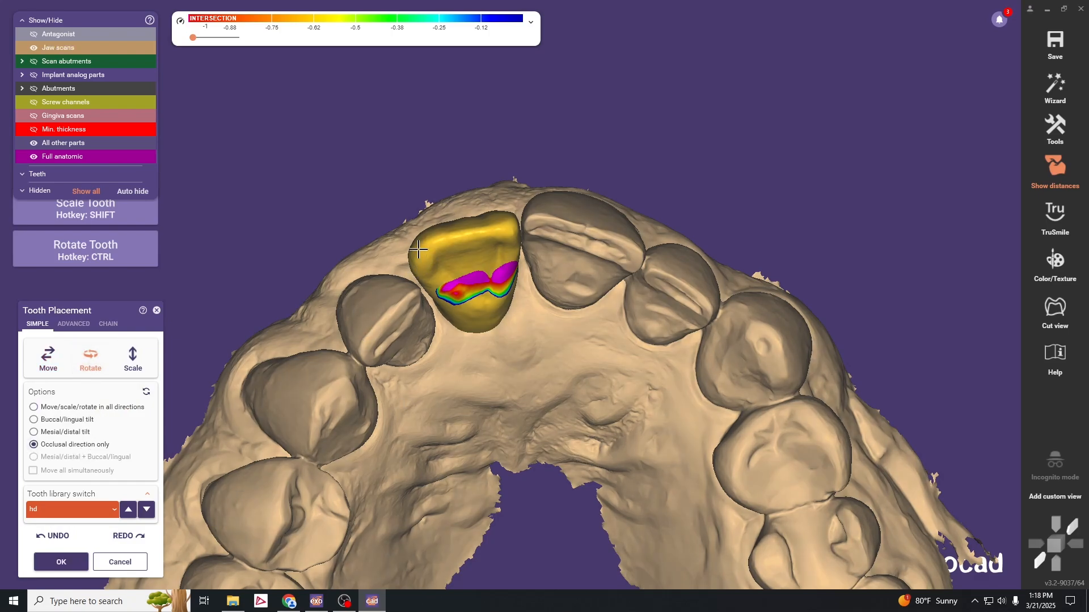
left_click_drag(418, 249, 420, 258)
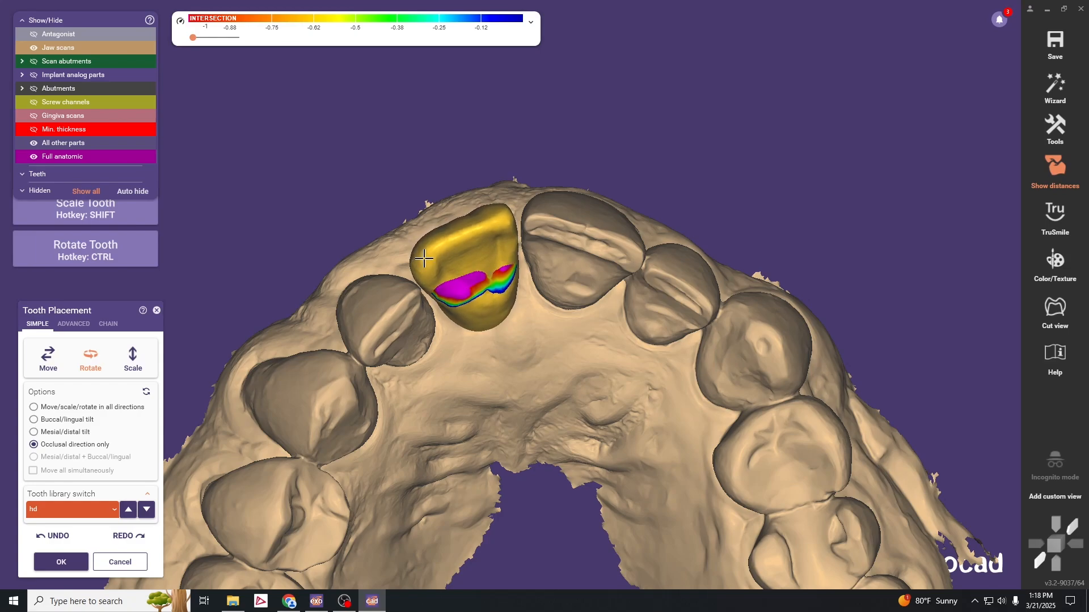
left_click_drag(423, 259, 426, 259)
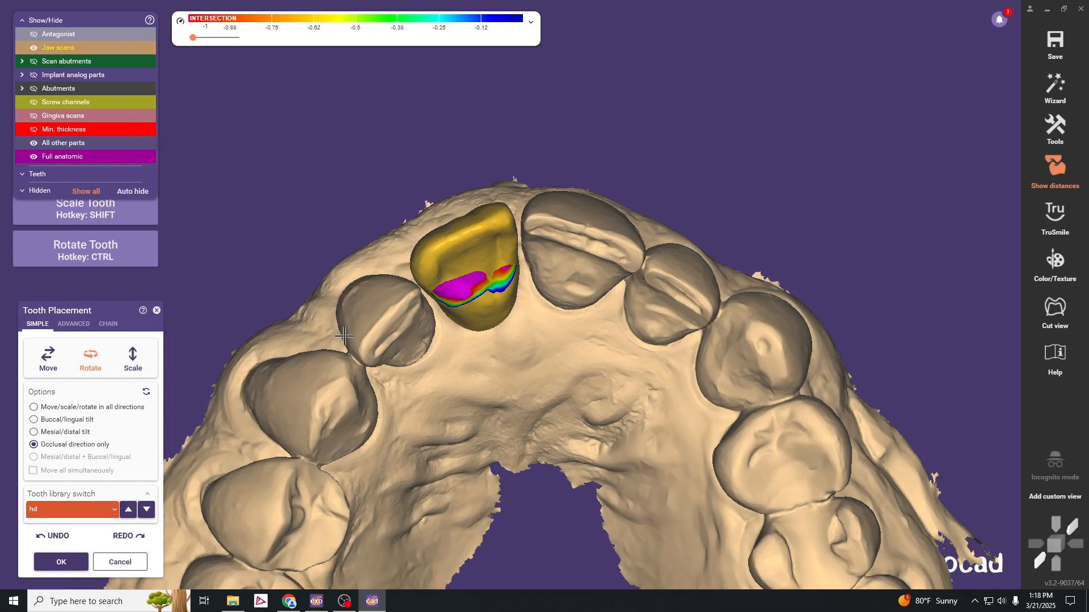
Step: Return to free axis selection scaling and adjust the crown's mesiodistal width and position between its neighbors from the incisal side
left_click(74, 326)
left_click(97, 385)
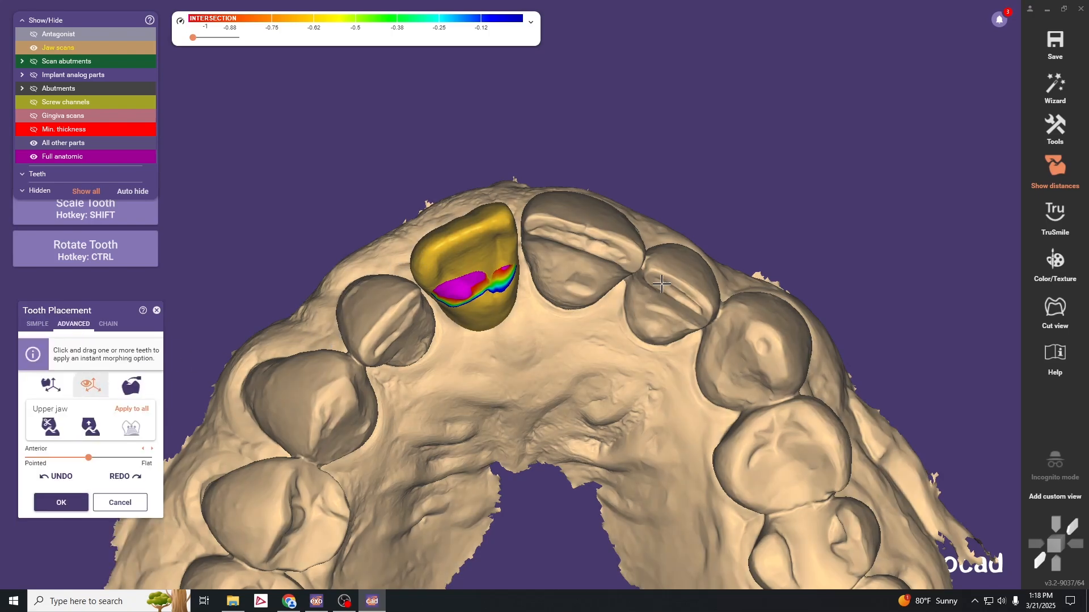
right_click_drag(661, 288, 662, 295)
left_click_drag(497, 278, 503, 276)
key("ctrl+shift")
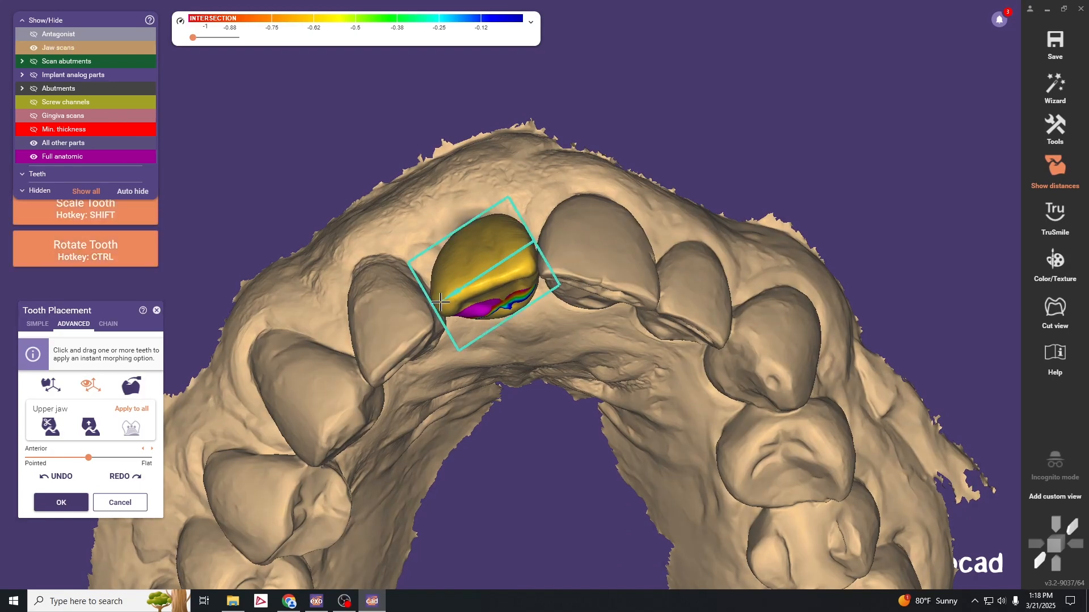
right_click_drag(562, 286, 606, 334)
right_click_drag(555, 248, 527, 233)
key("ctrl+shift")
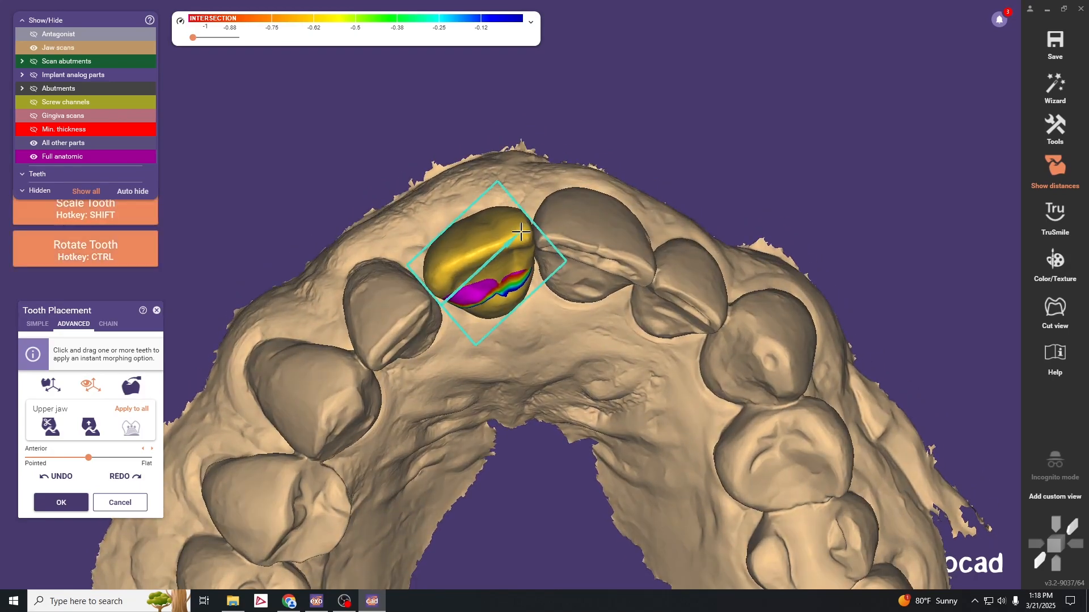
key("ctrl")
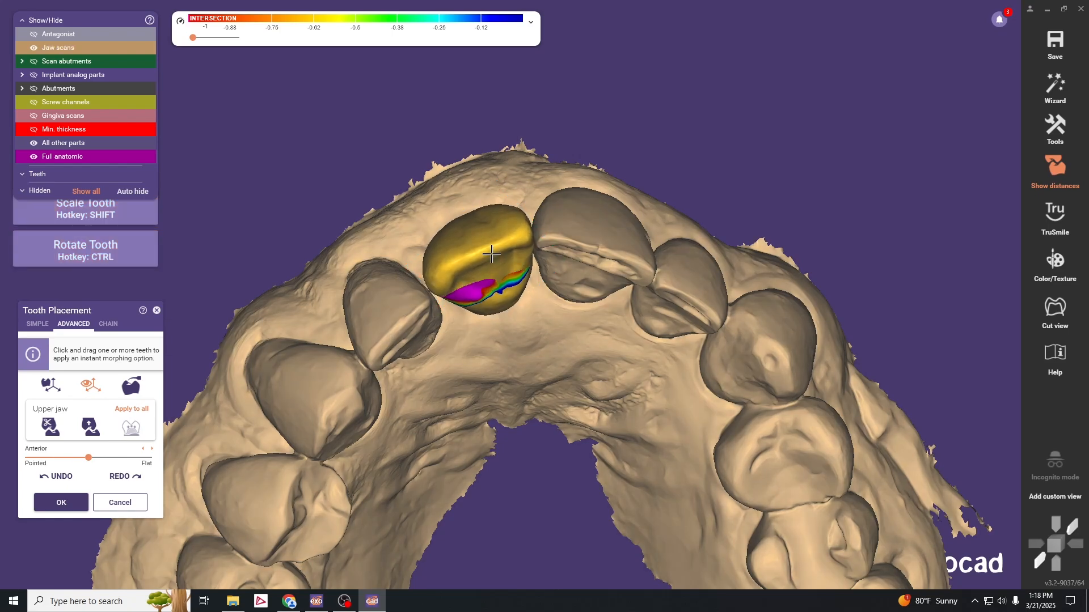
key("ctrl")
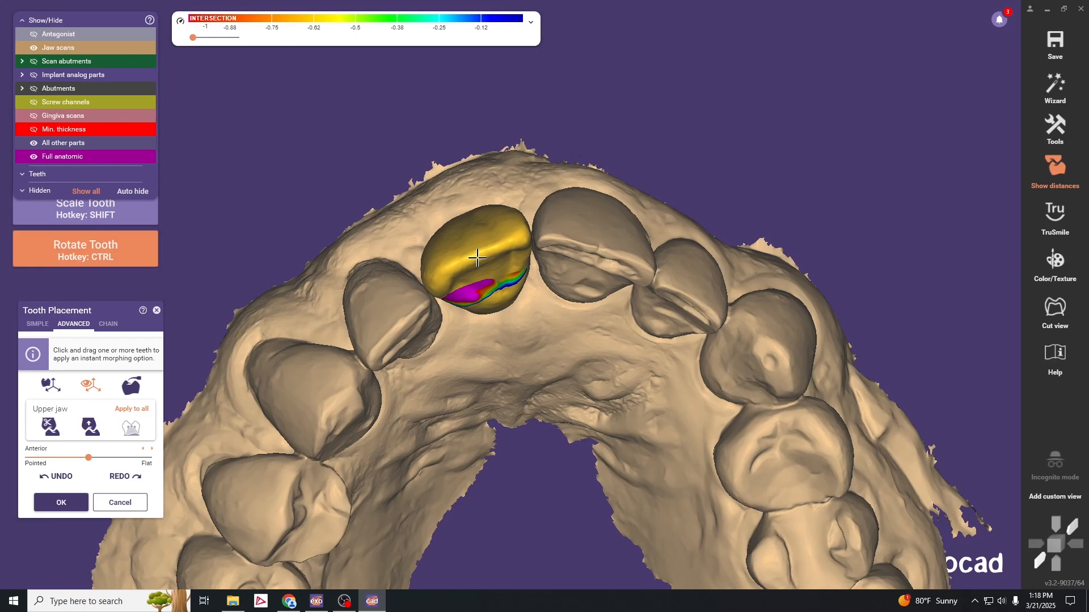
Step: Fine-tune the crown's incisal length and mesial width from the facial side to match tooth 9
scroll(478, 258, "down", 4)
right_click_drag(478, 258, 615, 309)
key("ctrl+shift")
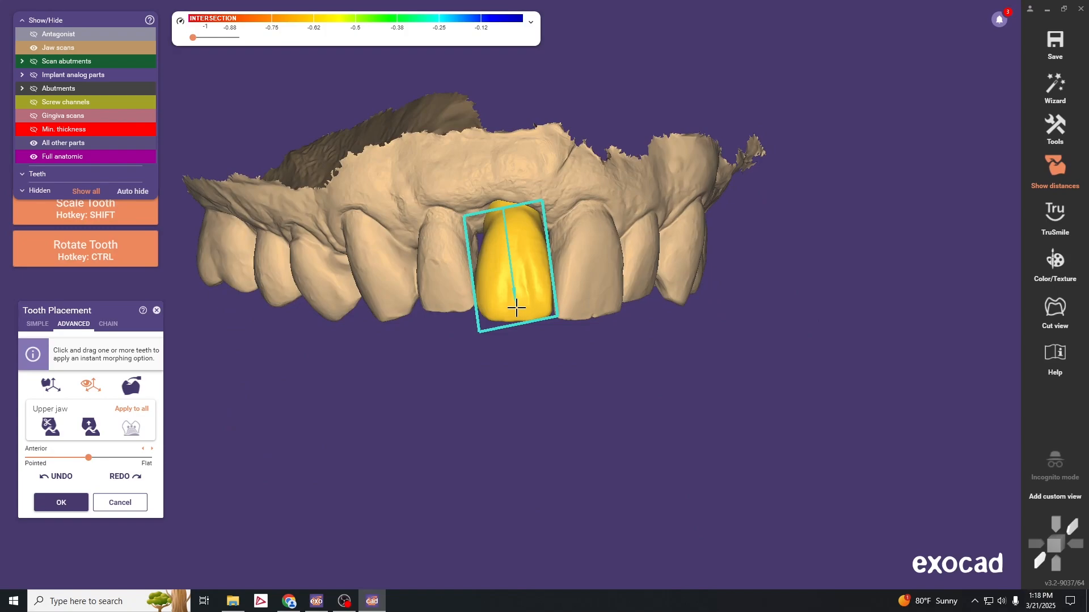
scroll(550, 340, "up", 2)
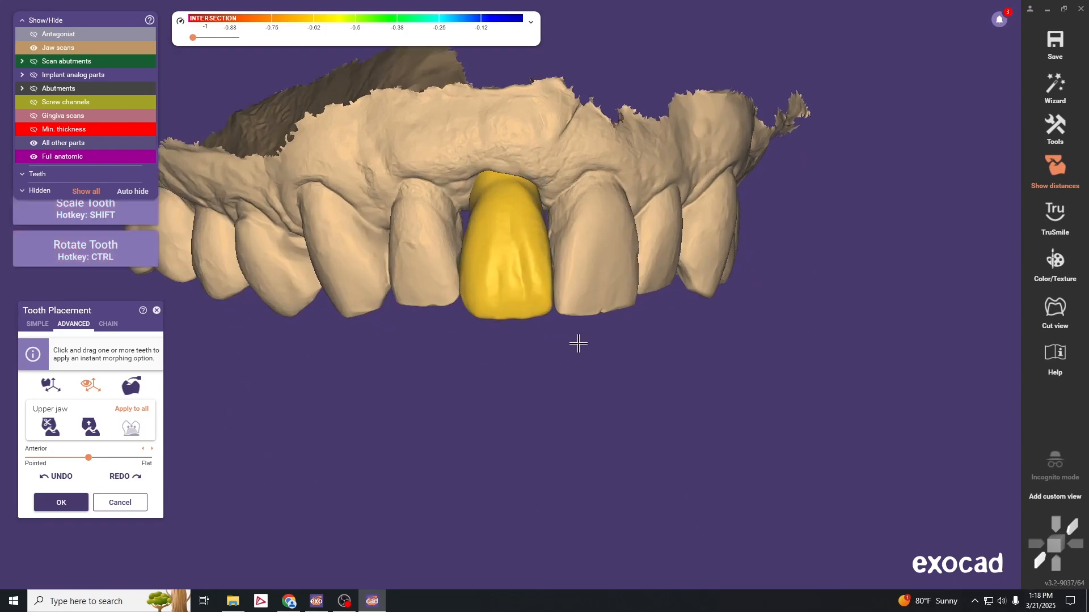
right_click_drag(579, 343, 576, 344)
key("ctrl")
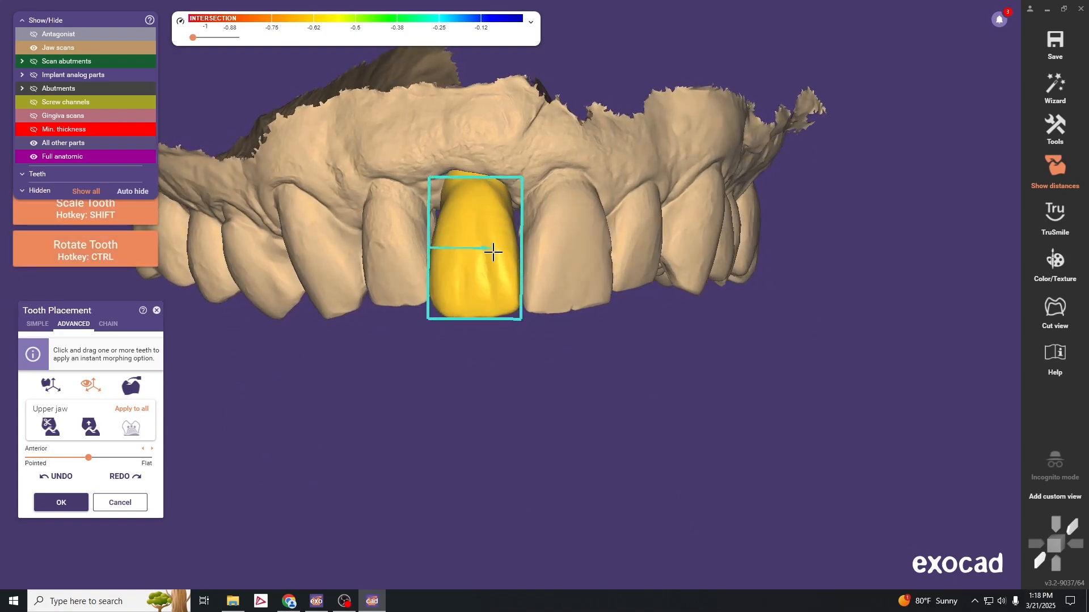
Step: Switch to anatomic morphing with free-forming, inspect the lingual intersection, accept the placement, and check the crown from occlusal and facial
right_click_drag(563, 345, 560, 468)
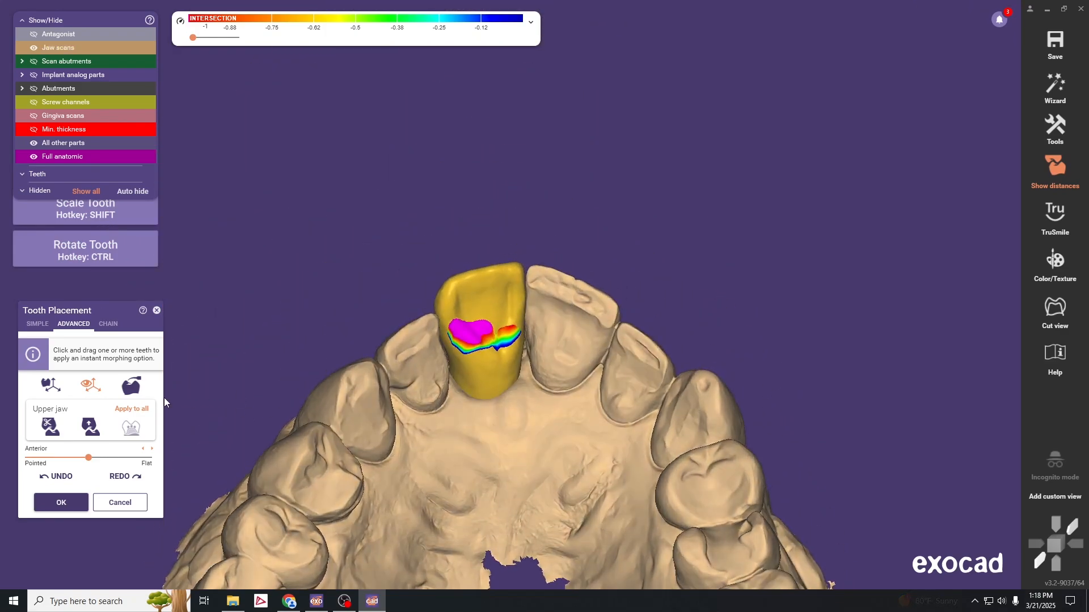
left_click(138, 393)
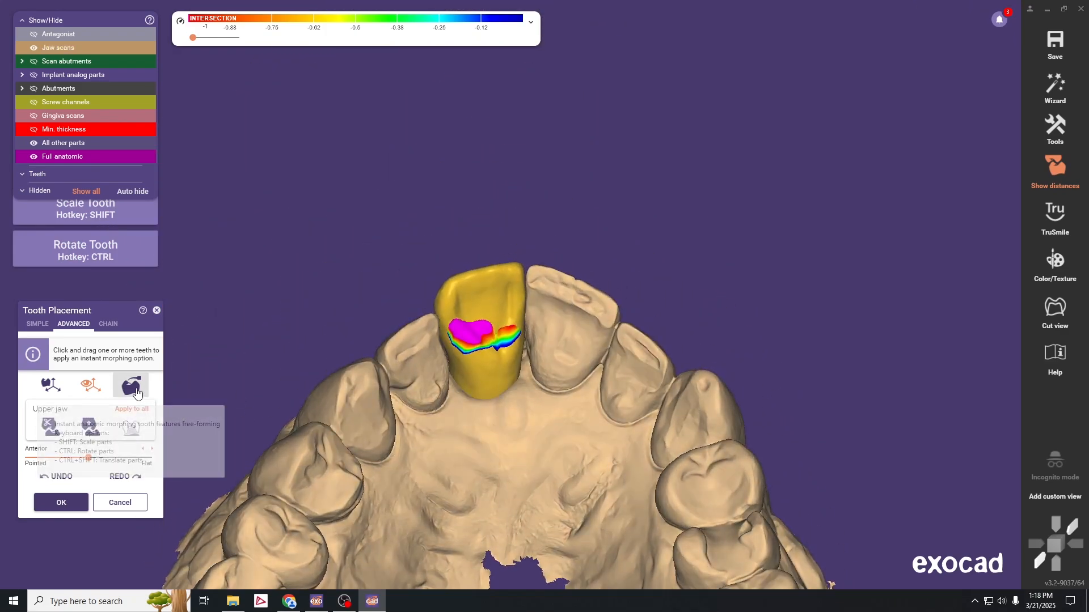
right_click_drag(534, 446, 531, 440)
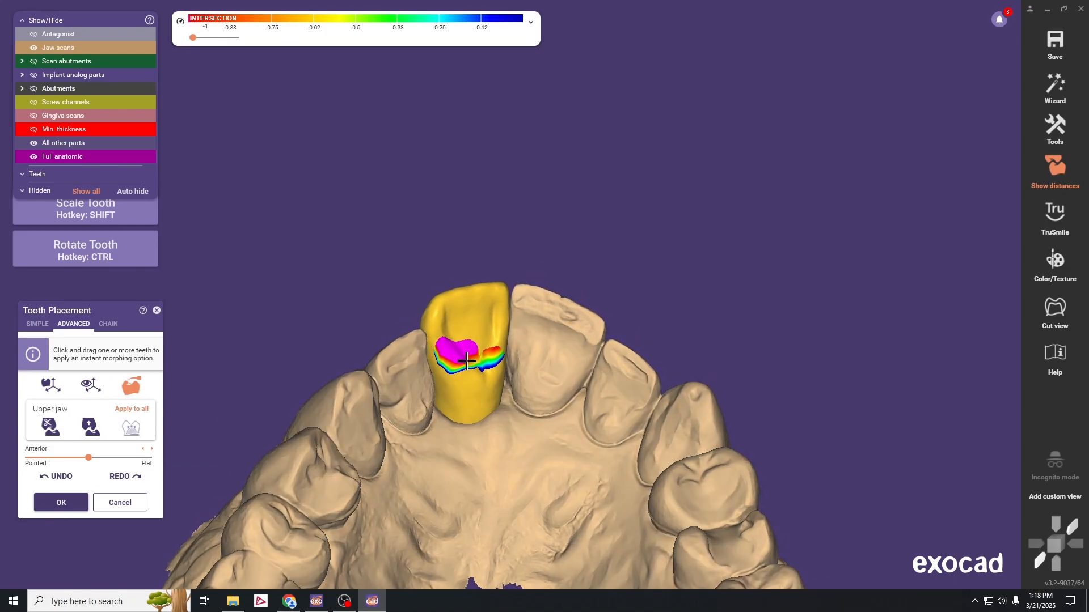
right_click_drag(461, 364, 412, 387)
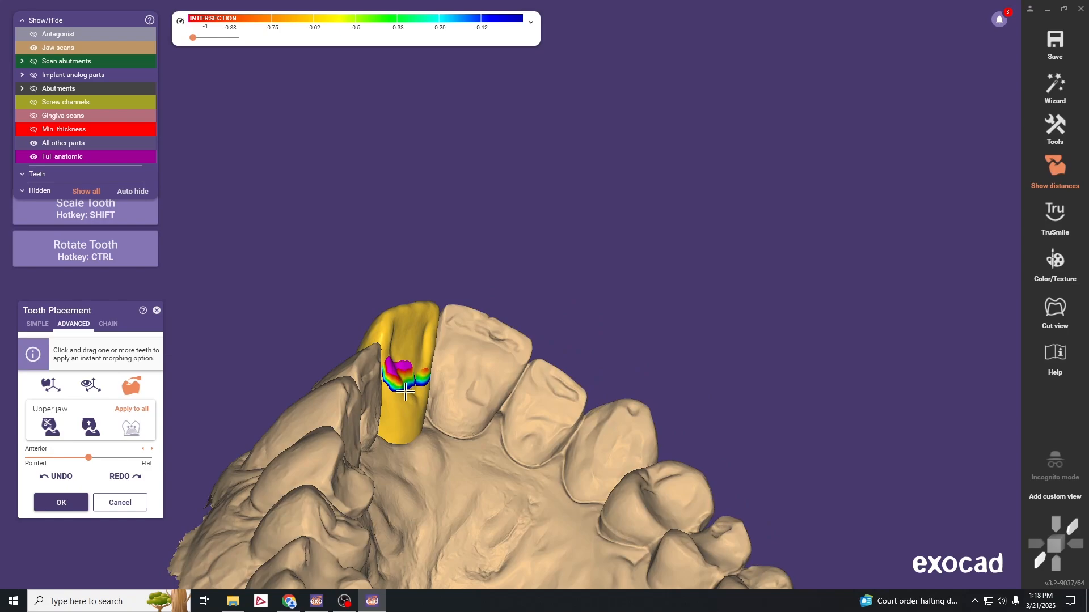
left_click(61, 502)
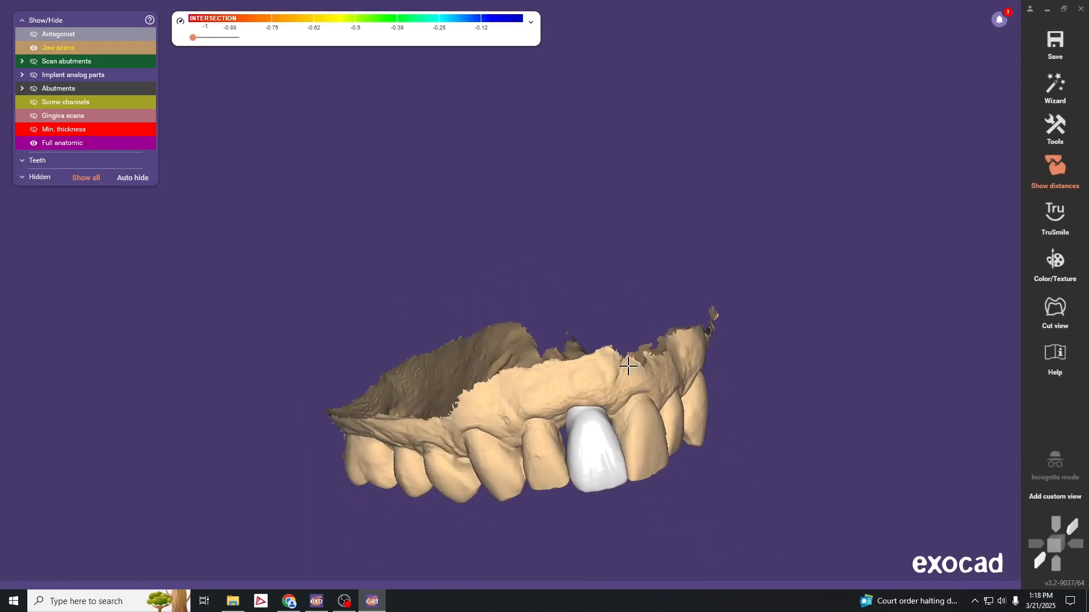
right_click_drag(621, 322, 576, 355)
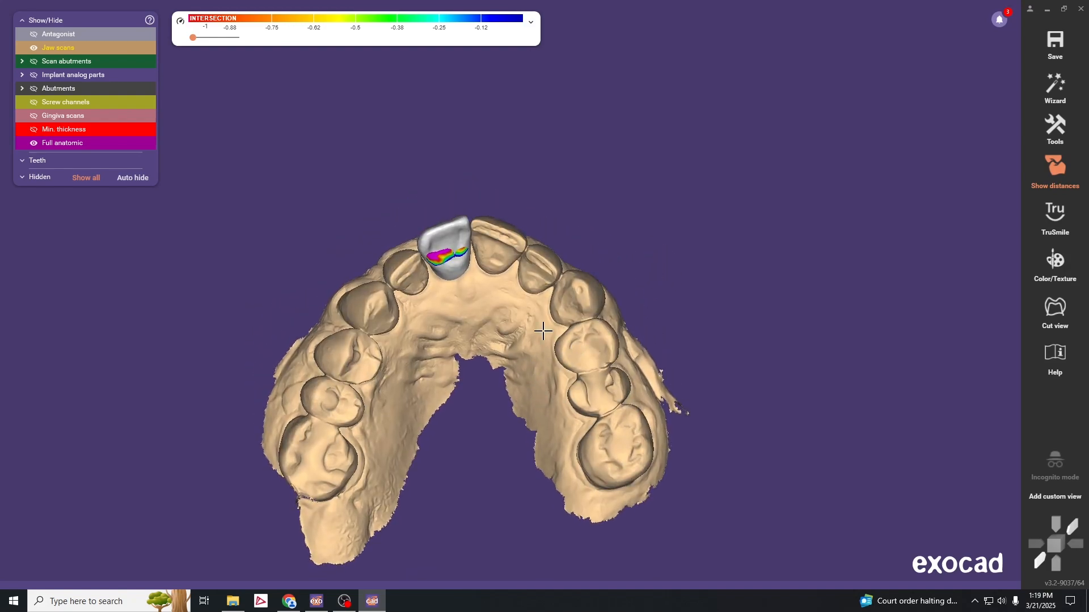
right_click_drag(501, 330, 496, 348)
right_click_drag(609, 303, 572, 295)
right_click_drag(486, 328, 617, 346)
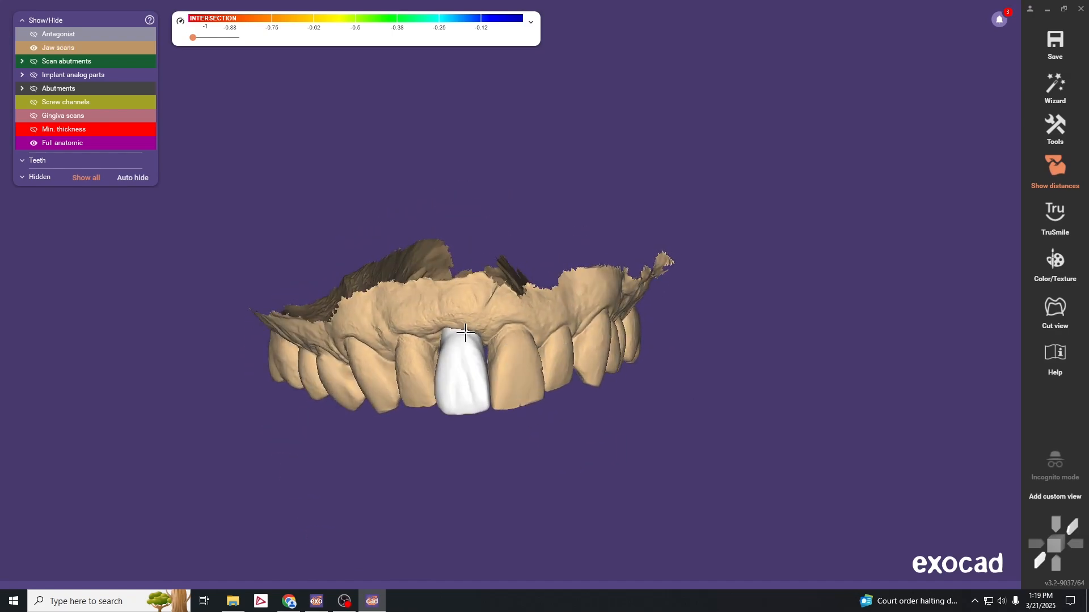
Step: Check the crown from facial and occlusal, generate the abutment bottom, and bring its lingual side into close view
scroll(515, 335, "up", 4)
right_click_drag(516, 327, 482, 316)
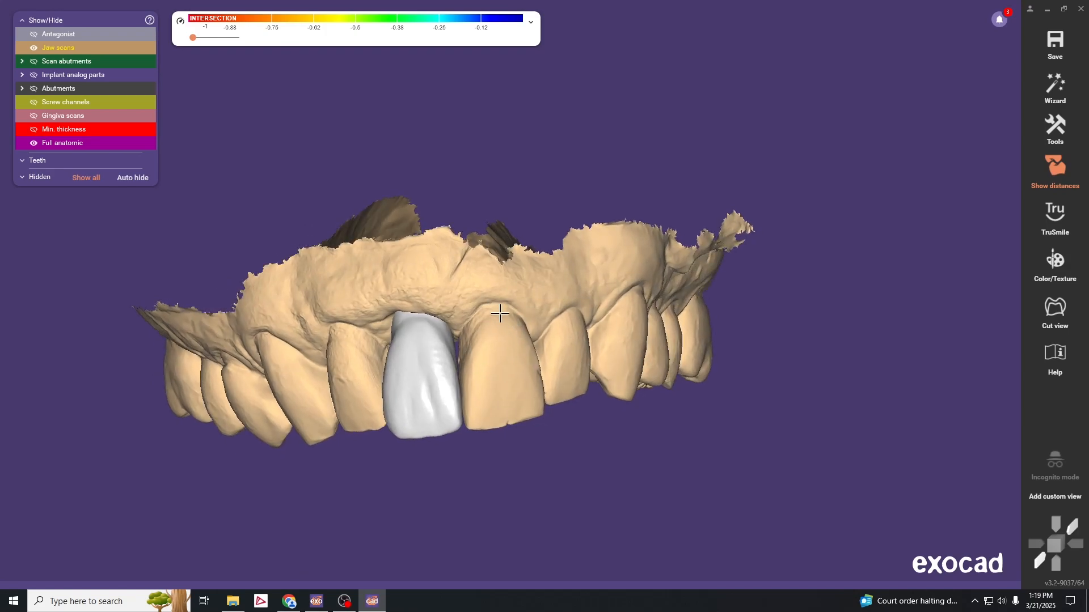
right_click_drag(562, 355, 560, 355)
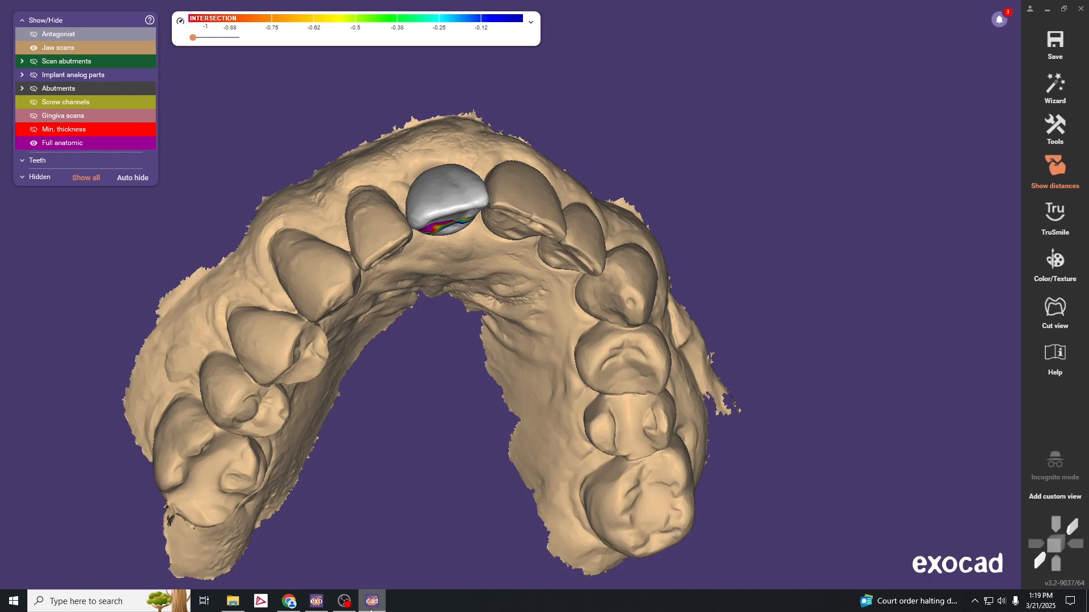
mouse_move(400, 574)
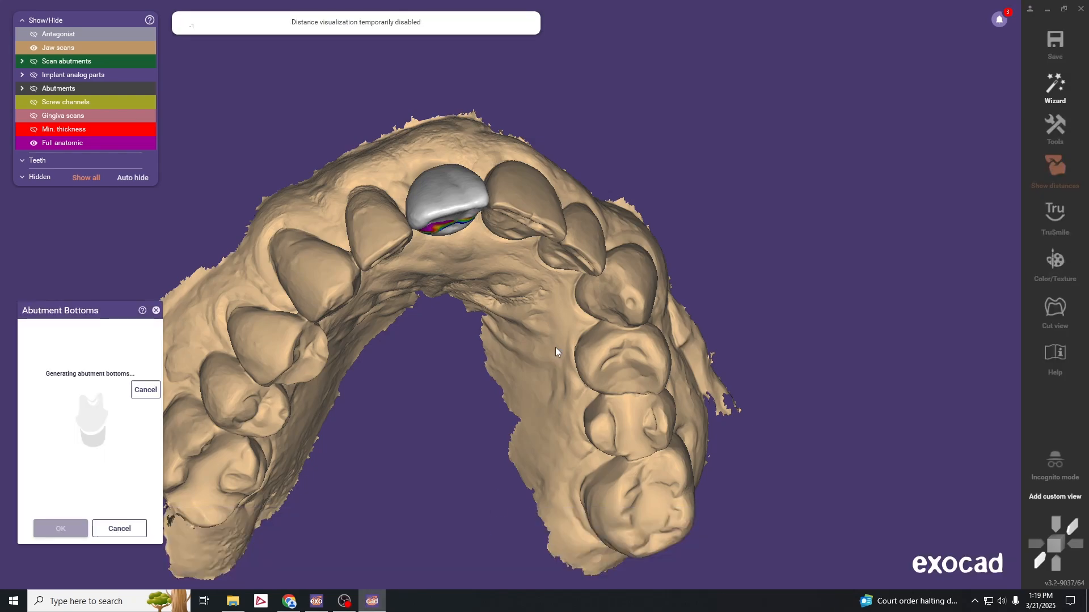
right_click_drag(515, 343, 512, 341)
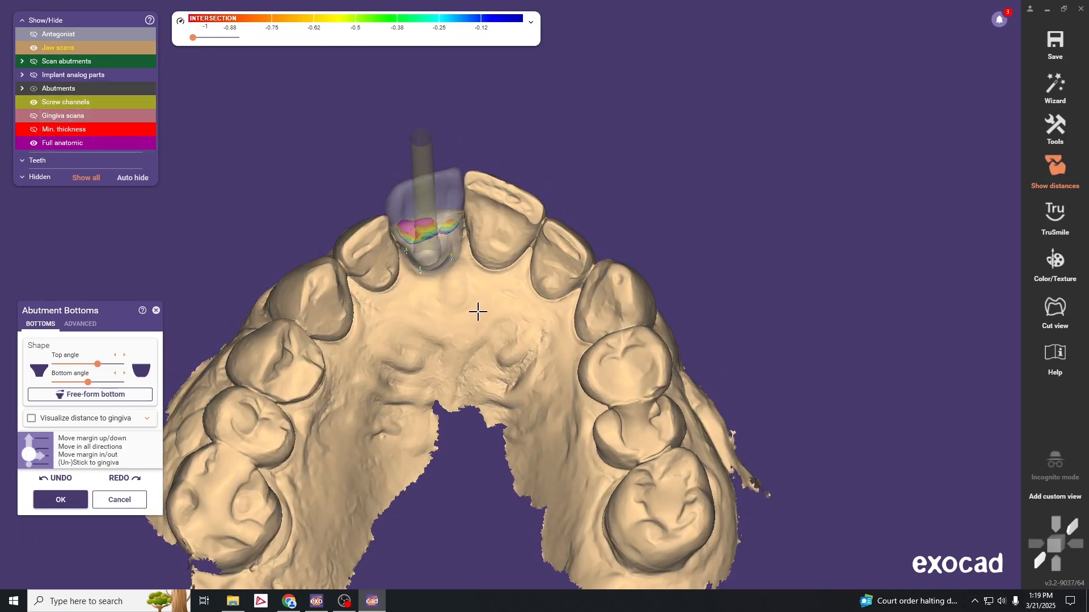
middle_click_drag(477, 313, 524, 355)
scroll(502, 344, "up", 3)
right_click_drag(496, 352, 494, 350)
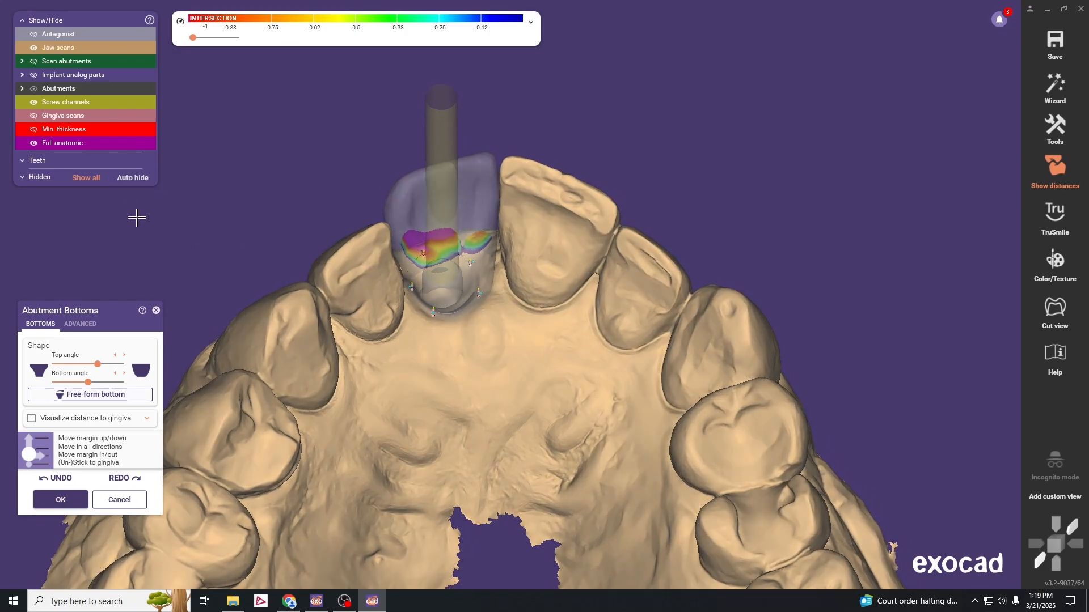
Step: Hide the full anatomic crown and screw channel, and unstick all abutment bottom margins from the gingiva
left_click(47, 149)
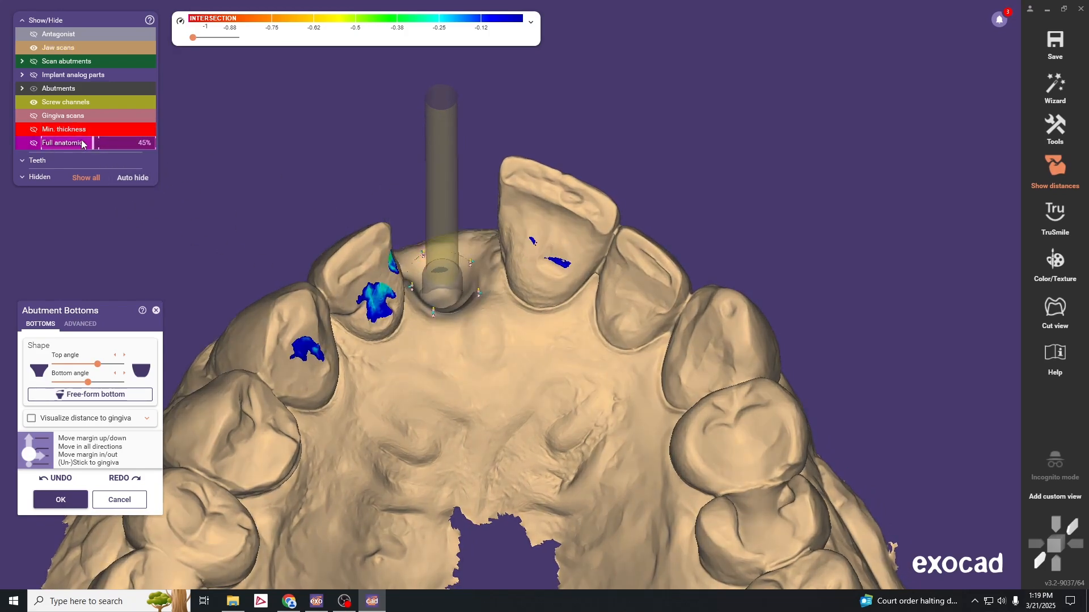
left_click(51, 102)
right_click_drag(471, 289, 484, 340)
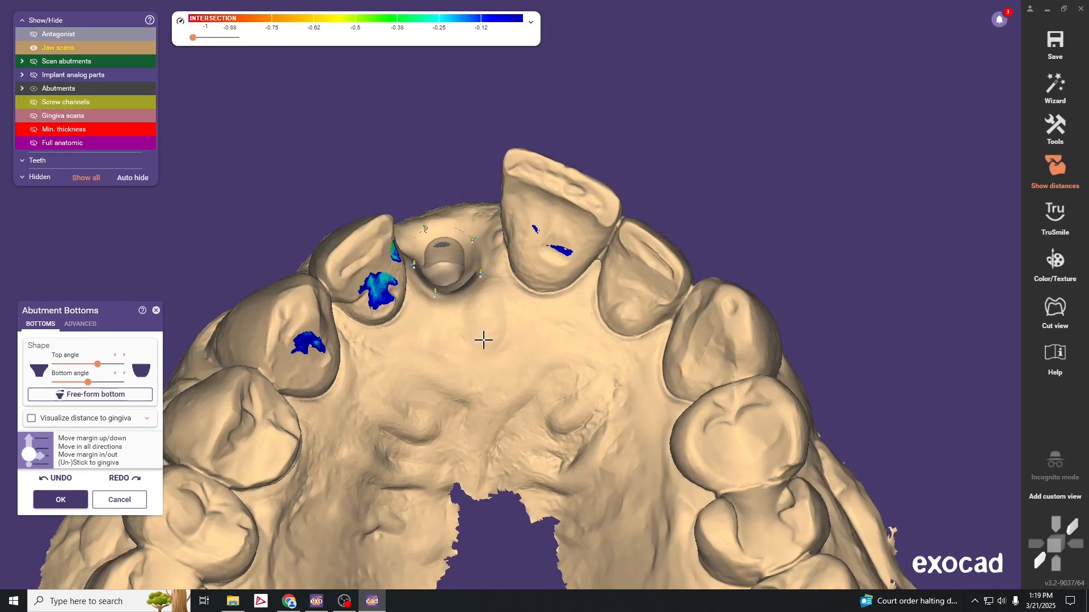
left_click(80, 324)
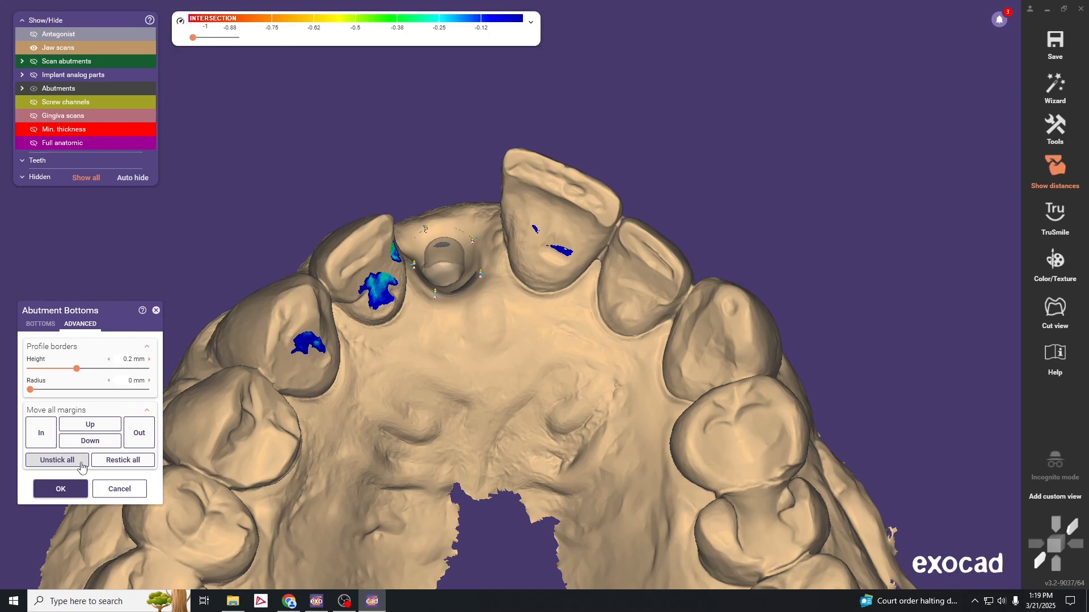
scroll(474, 321, "up", 8)
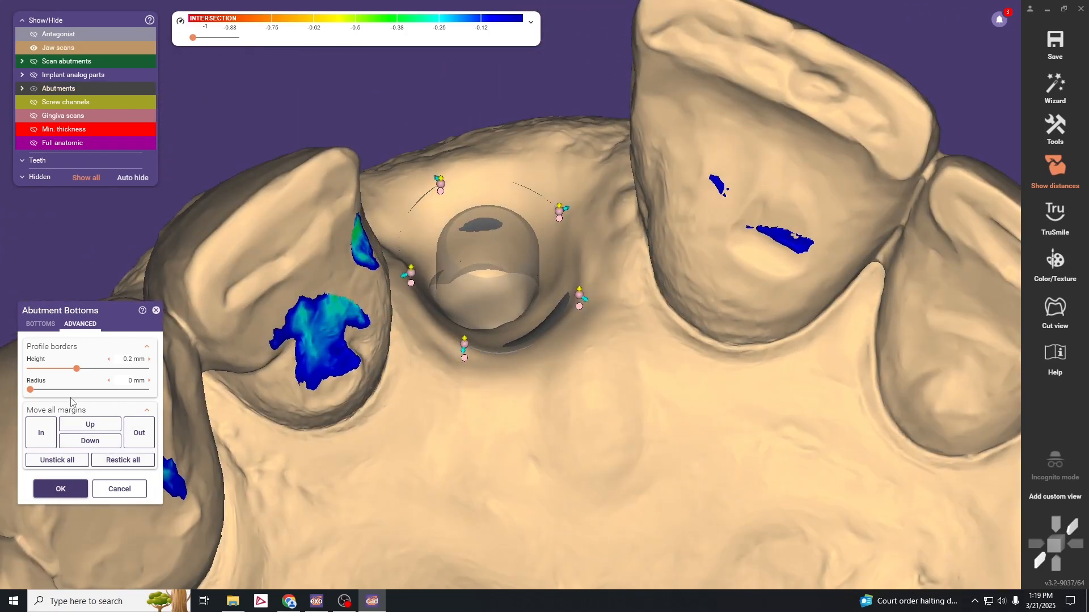
left_click(84, 461)
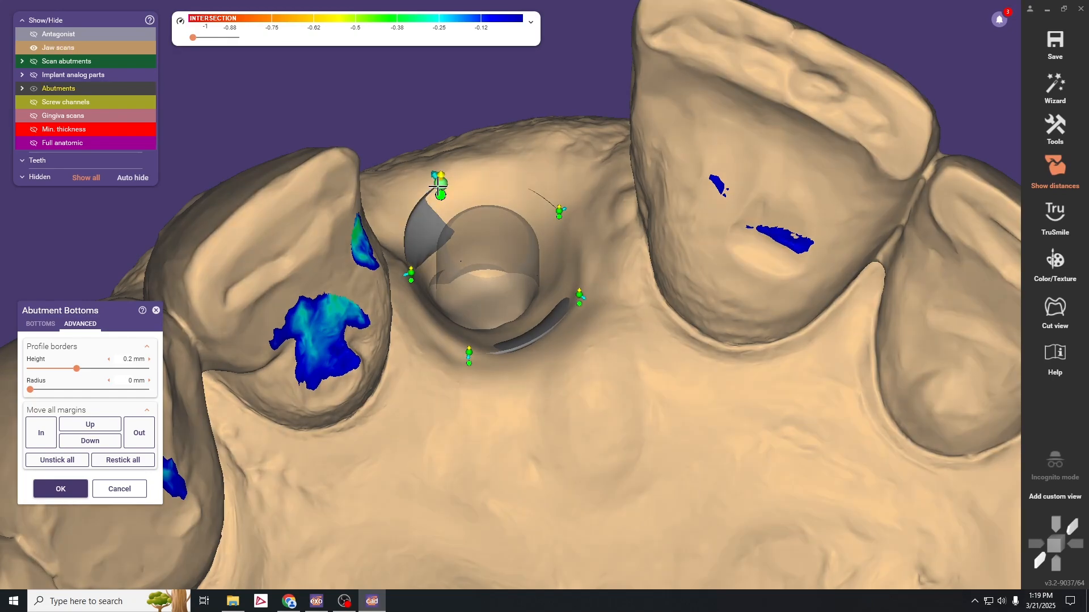
Step: Set the jaw scans to 50% opacity and examine the abutment bottom within the gingiva
scroll(614, 230, "down", 2)
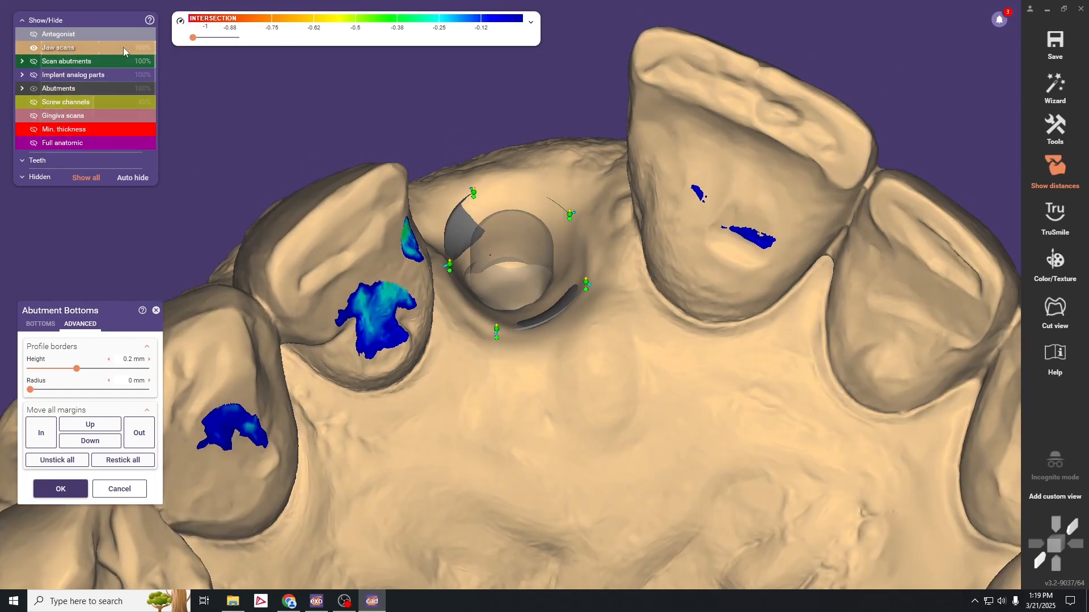
left_click_drag(123, 48, 98, 48)
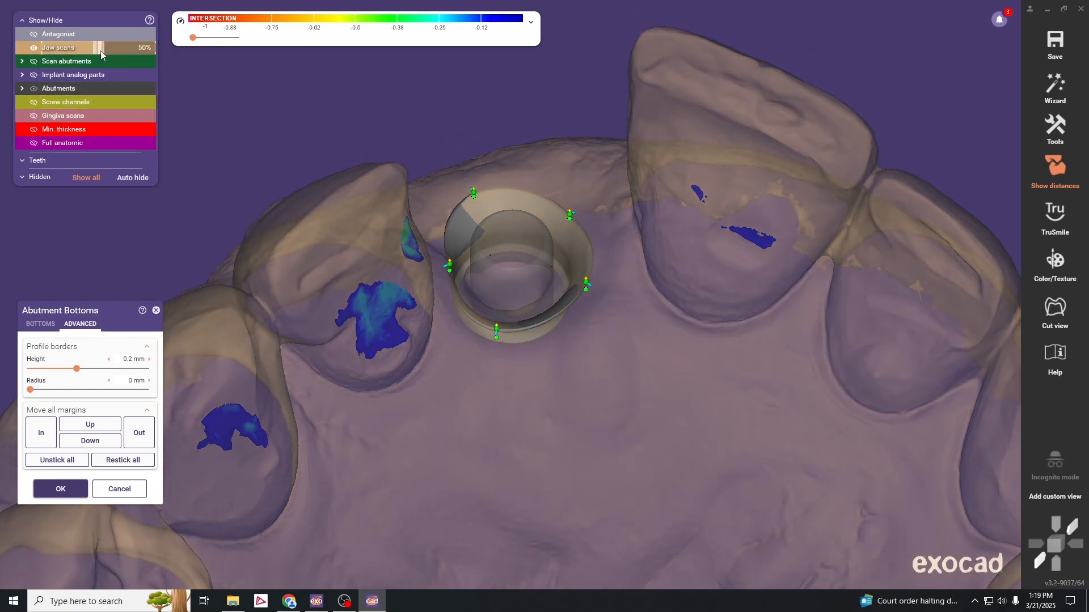
scroll(598, 267, "down", 2)
scroll(598, 267, "down", 1)
mouse_move(649, 344)
right_mouse_down()
mouse_move(648, 354)
mouse_move(648, 345)
right_mouse_up()
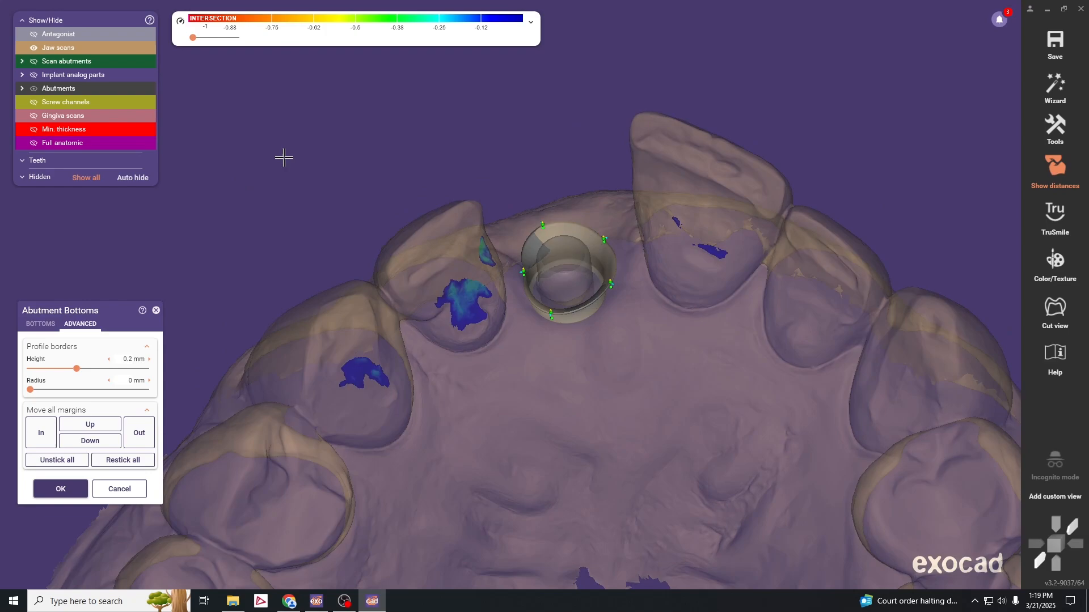
Step: Hide the jaw scans, show the semi-transparent crown around the abutment bottom, and turn off the distance display
middle_click(709, 280)
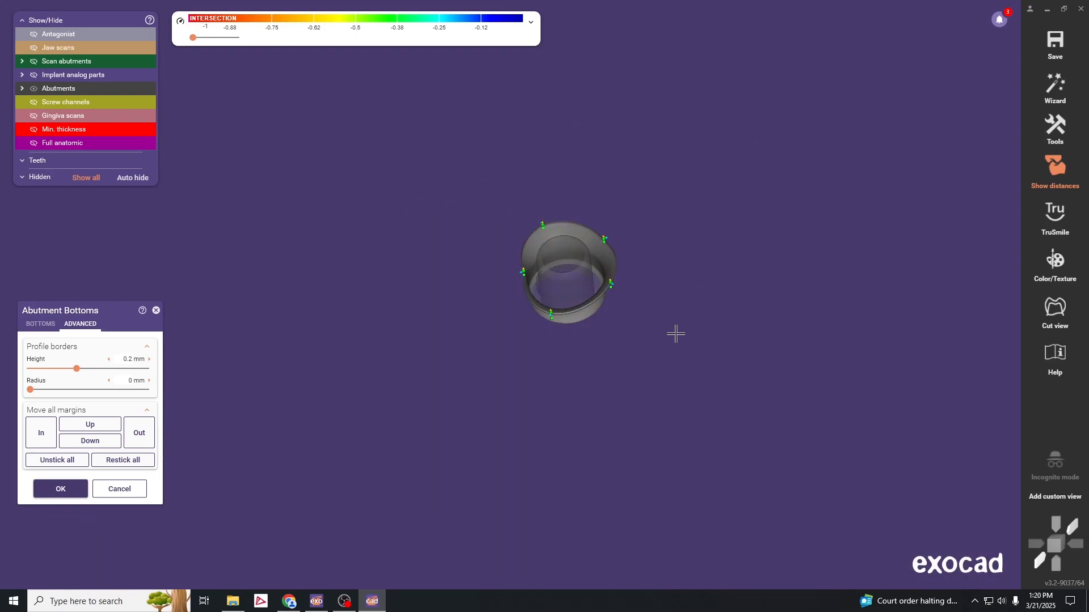
right_click_drag(700, 381, 629, 304)
right_click_drag(634, 343, 629, 341)
key("ctrl+f")
right_click_drag(609, 401, 654, 377)
left_click(1059, 177)
scroll(638, 286, "up", 3)
right_click_drag(638, 296, 634, 283)
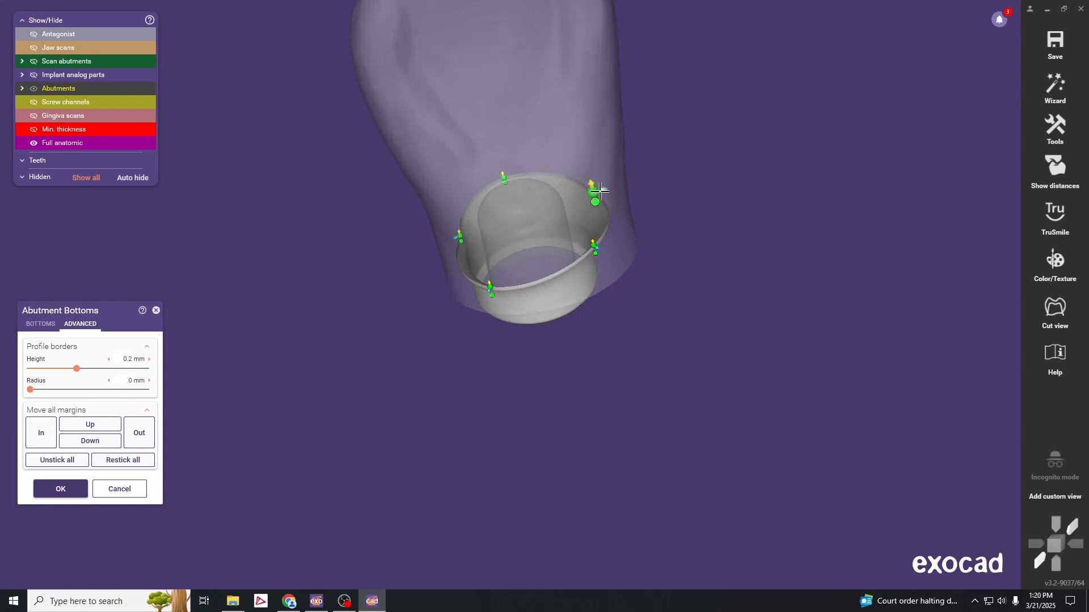
Step: Reposition the abutment margin points from the gingival side to shape a smooth, rounder margin inside the crown outline
right_click_drag(602, 191, 639, 352)
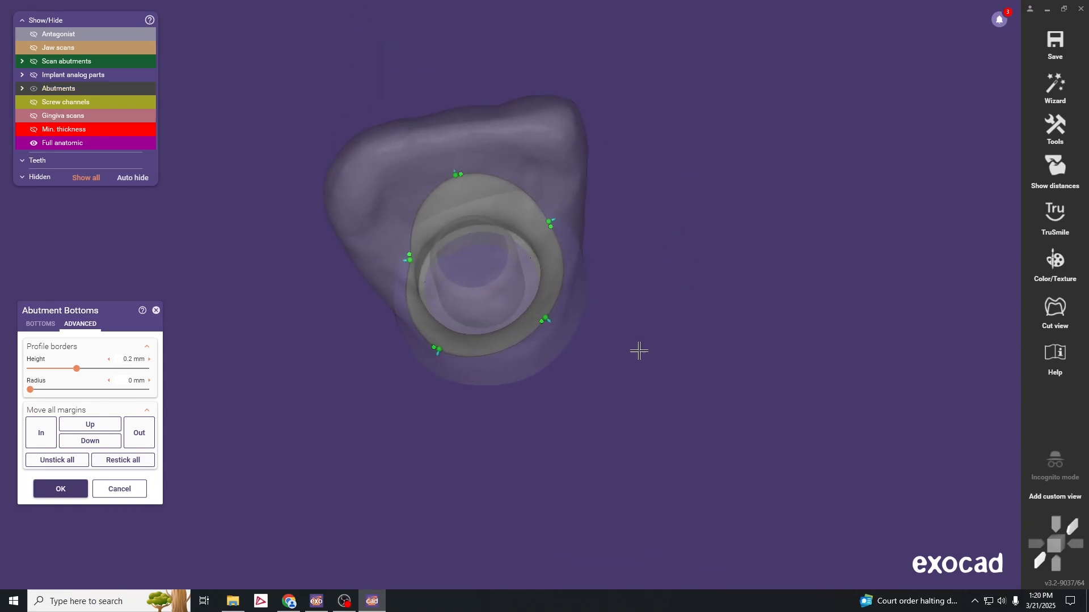
middle_click(573, 375)
scroll(620, 295, "down", 5)
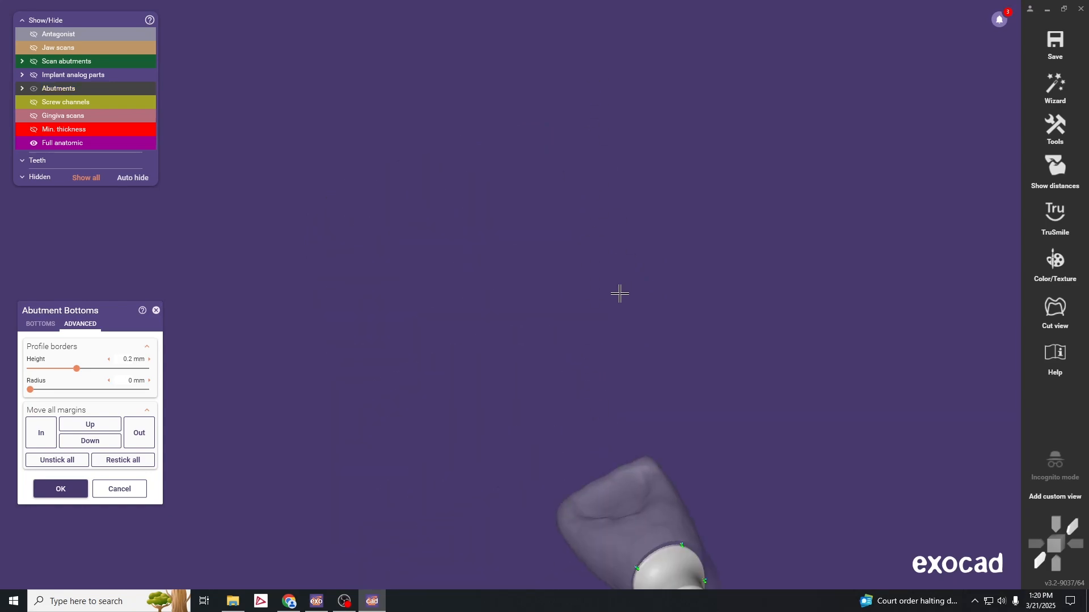
right_click_drag(695, 408, 623, 340)
scroll(556, 348, "up", 6)
left_click_drag(535, 202, 531, 197)
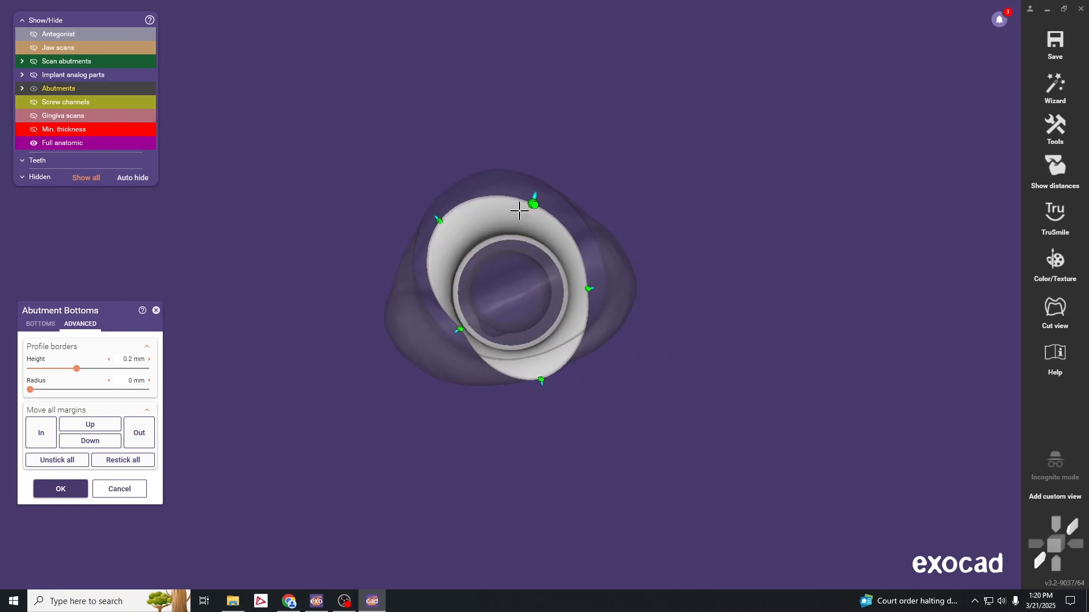
right_click_drag(642, 318, 695, 360)
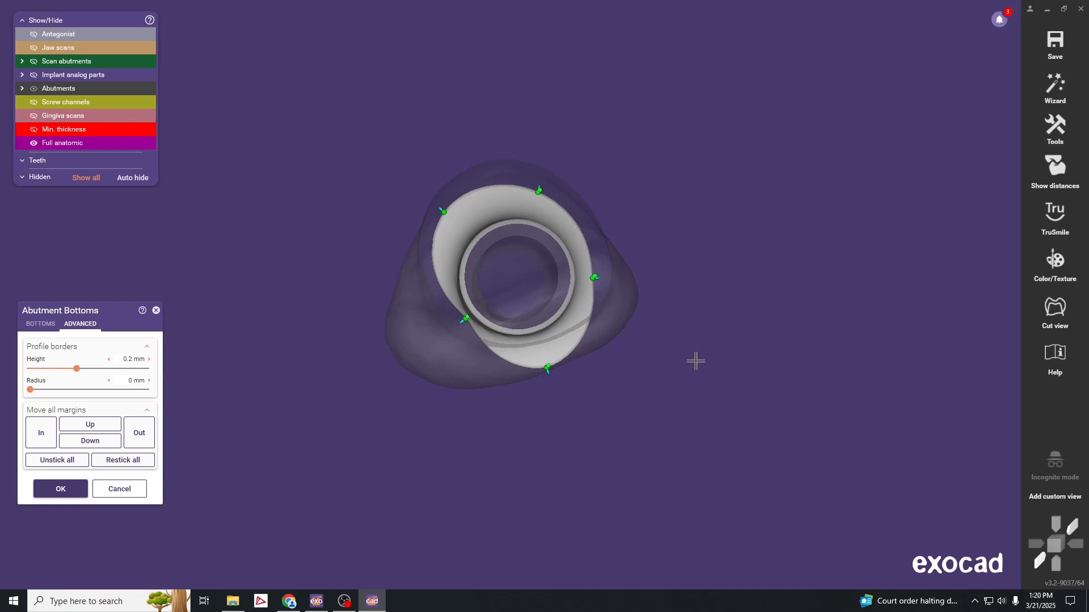
left_click_drag(550, 365, 550, 353)
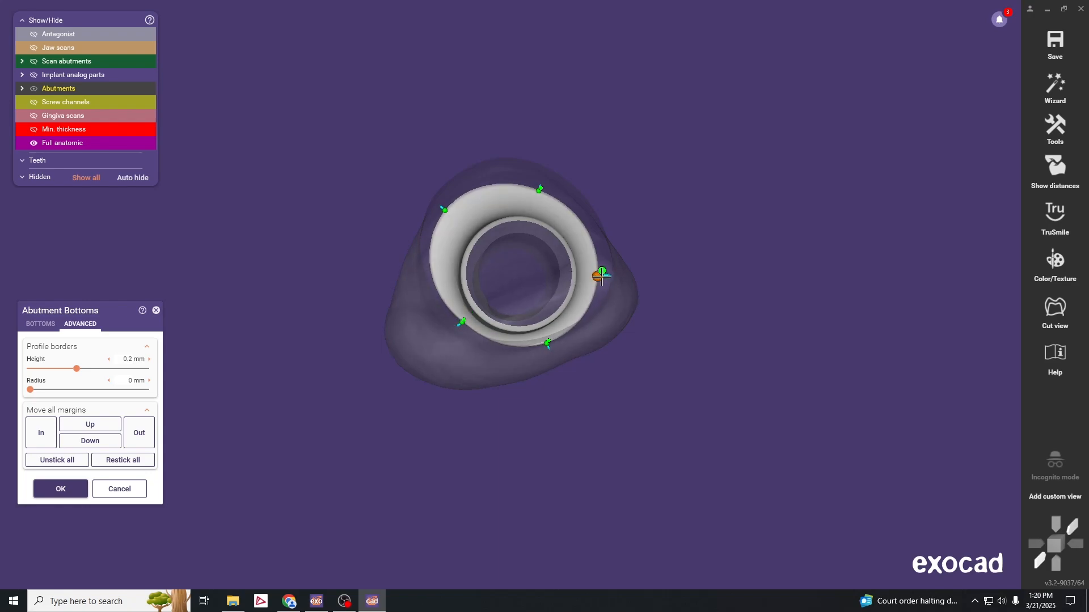
right_click_drag(652, 206, 669, 295)
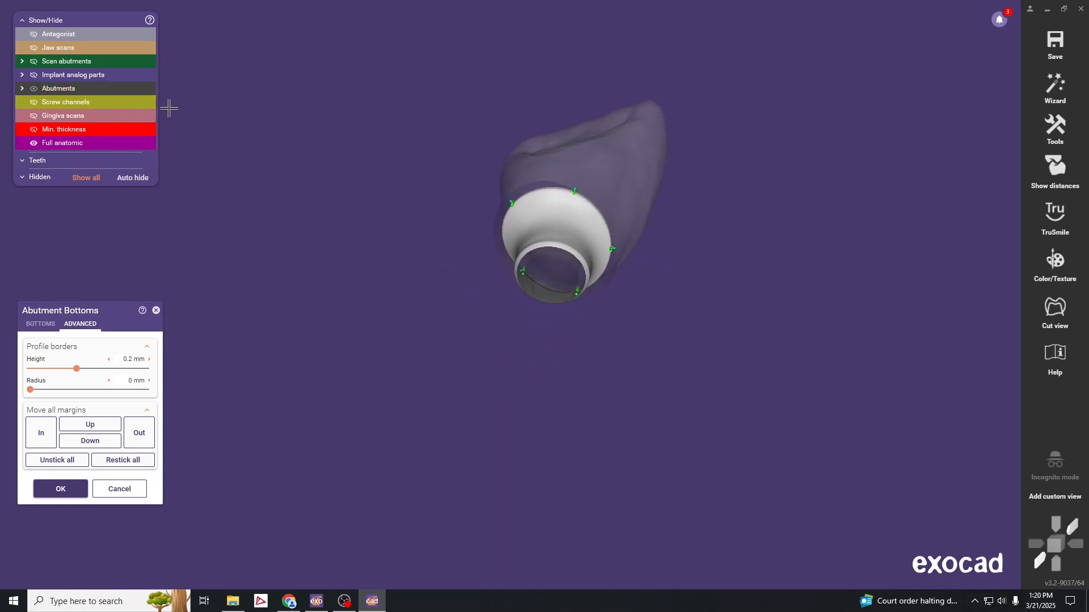
Step: Make the full anatomic crown opaque and inspect its junction with the abutment bottom from several sides
left_click(73, 141)
scroll(608, 141, "up", 3)
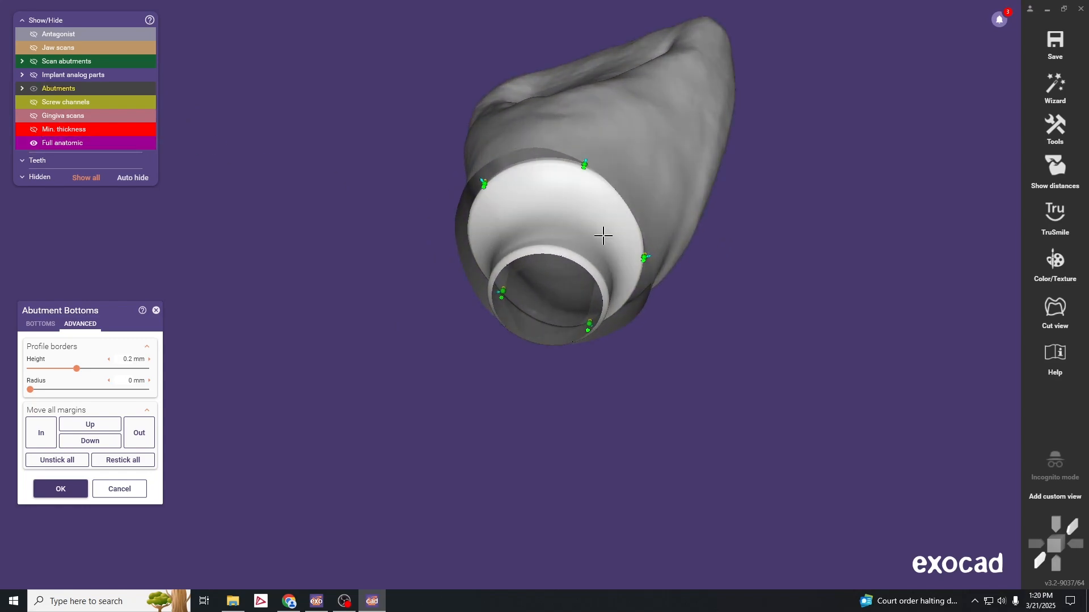
right_click_drag(778, 364, 746, 358)
middle_click_drag(517, 227, 530, 279)
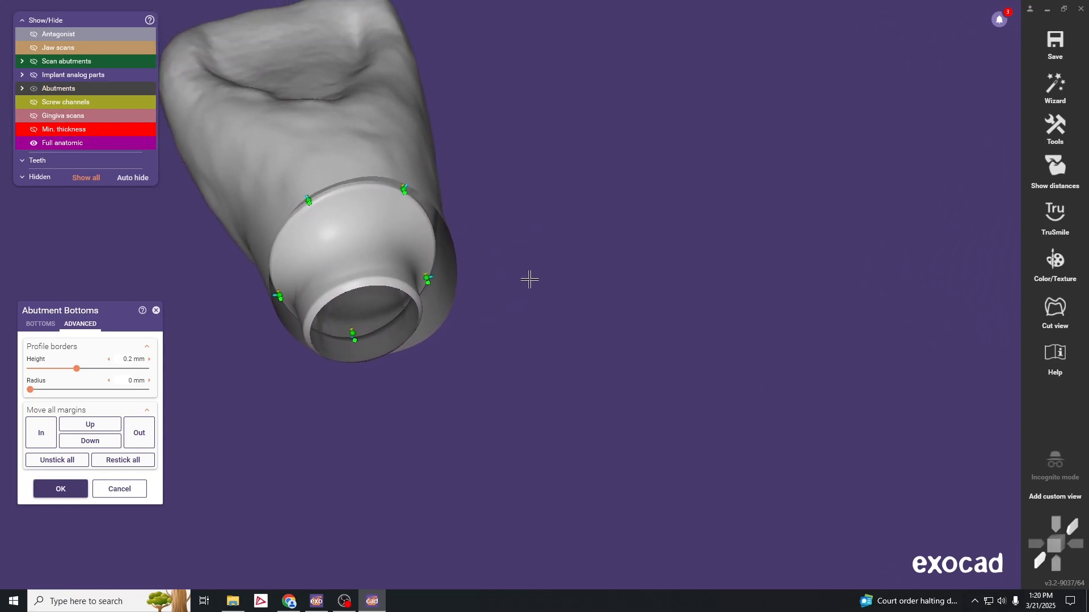
right_click_drag(529, 280, 595, 270)
middle_click_drag(596, 270, 604, 212)
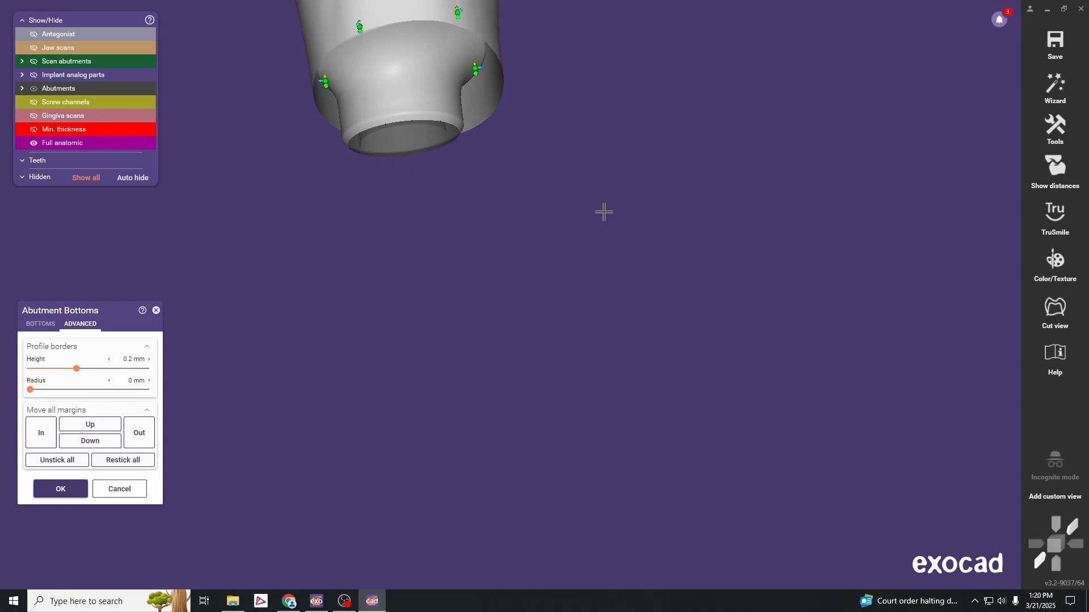
right_click_drag(604, 212, 752, 320)
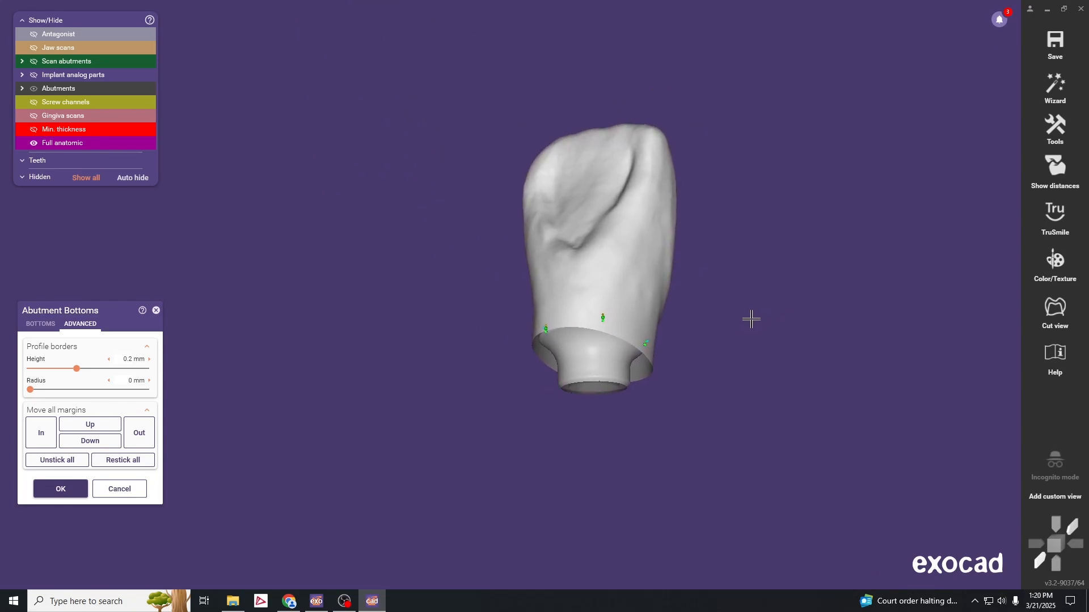
Step: Show the jaw scans again at 100% opacity and examine the crown's facial margin against the gingiva
key("j")
right_click_drag(823, 311, 795, 308)
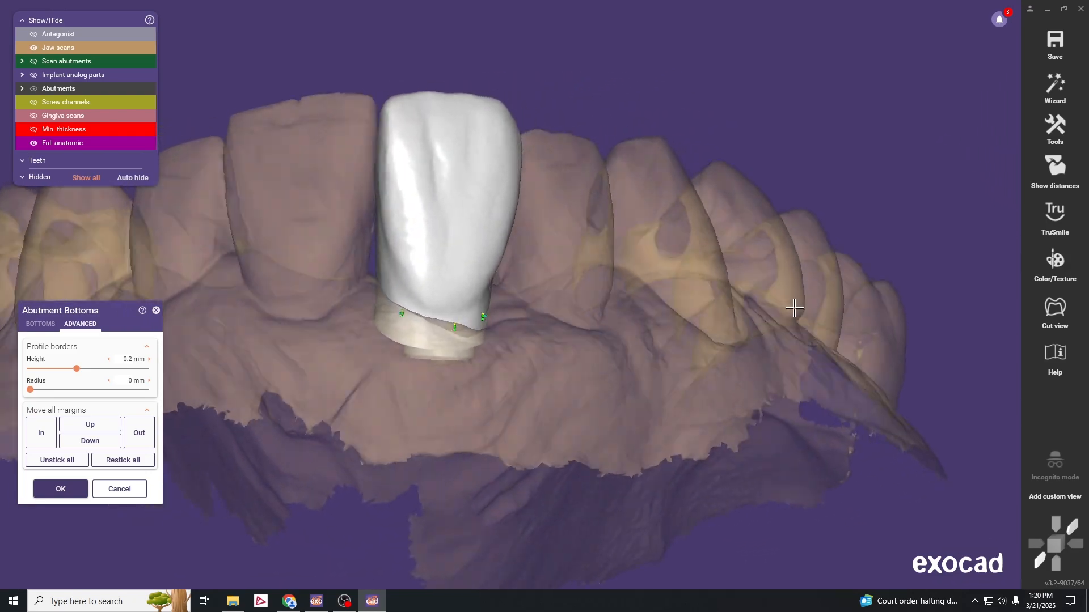
scroll(151, 47, "up", 5)
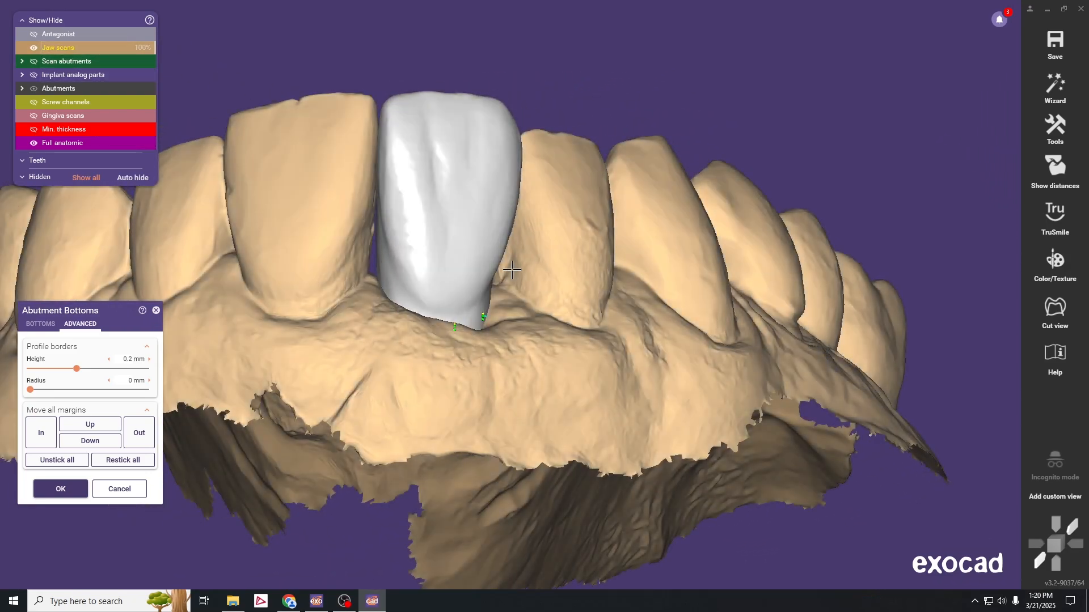
scroll(512, 270, "up", 3)
right_click_drag(548, 335, 530, 338)
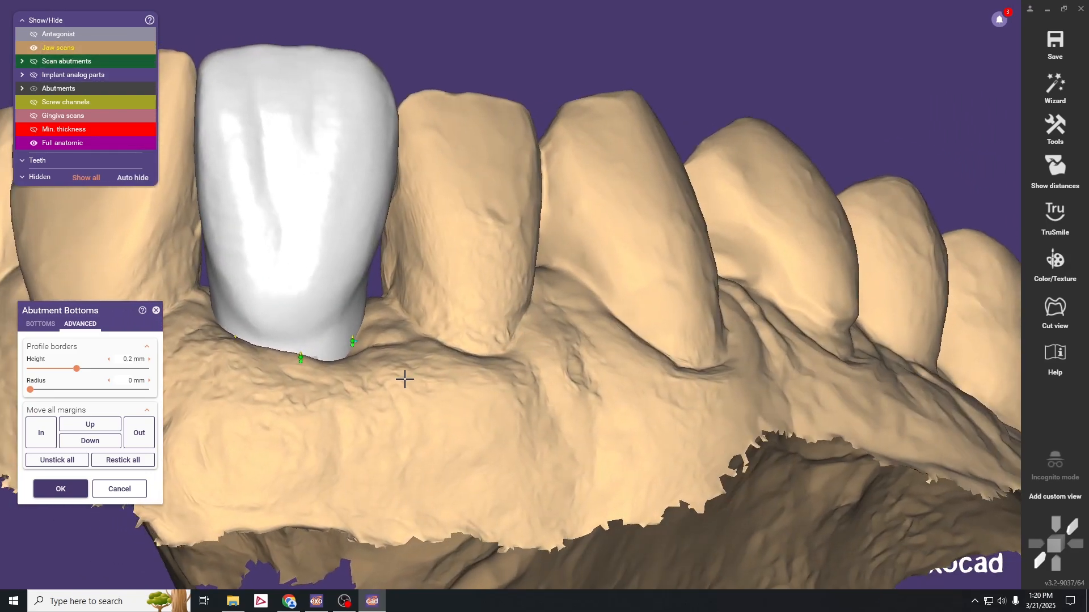
Step: Center the crown's facial margin and set the jaw scans to 50% opacity to examine the subgingival abutment bottom
middle_click_drag(405, 377, 743, 305)
scroll(744, 304, "up", 1)
scroll(97, 50, "down", 5)
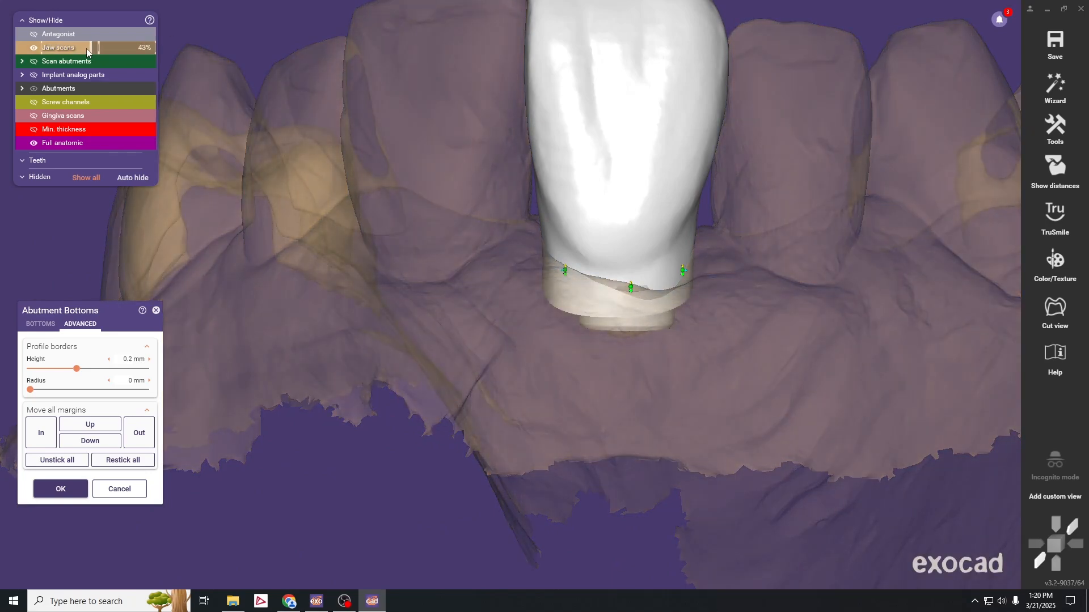
mouse_move(97, 52)
left_mouse_down()
mouse_move(178, 61)
mouse_move(98, 50)
left_mouse_up()
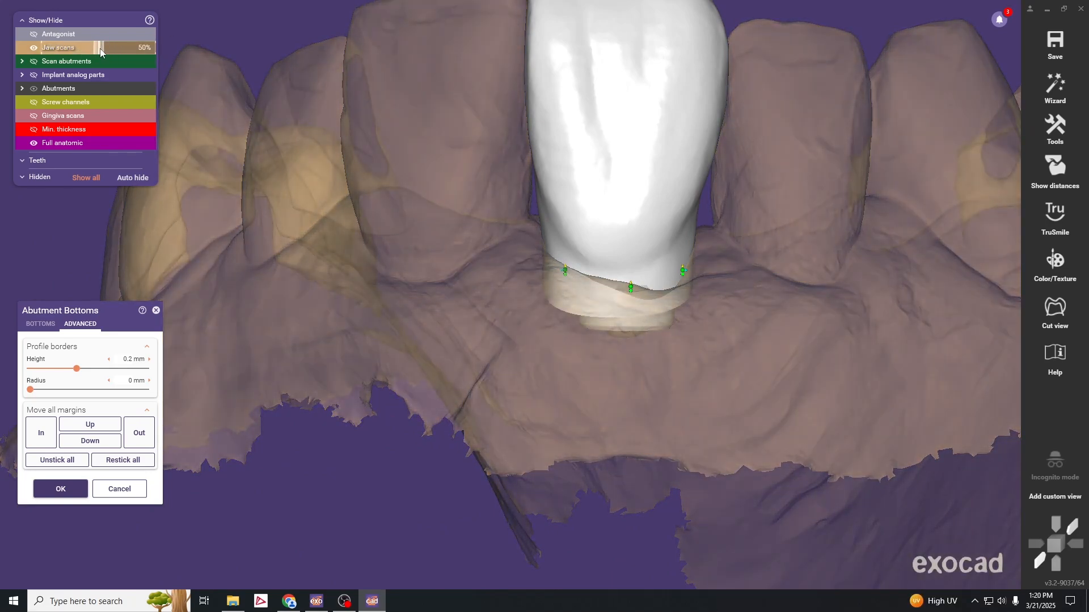
scroll(643, 298, "up", 2)
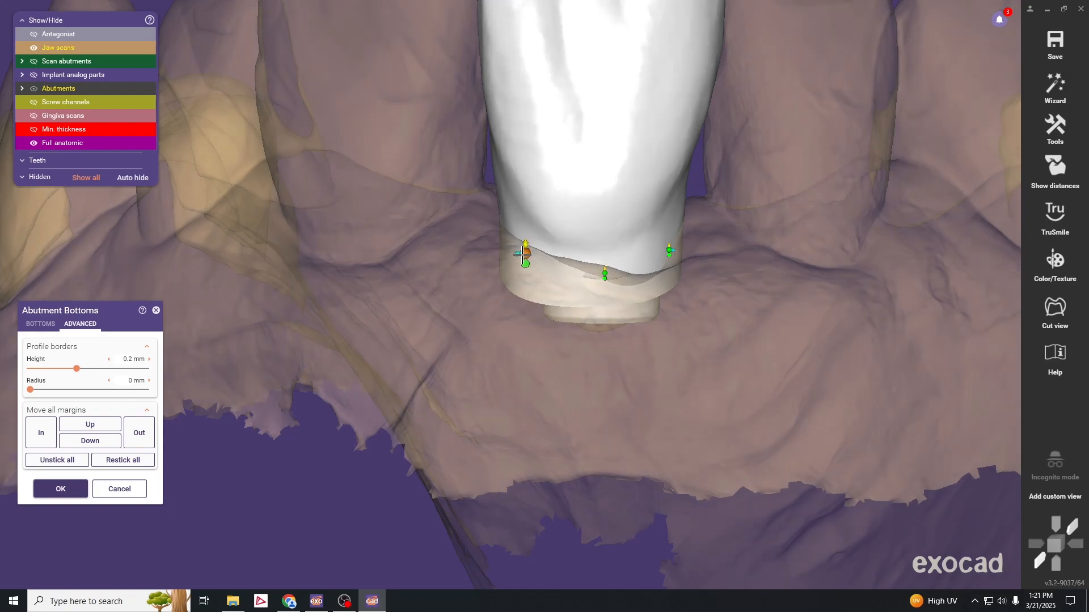
Step: Hide the full anatomic crown, check the abutment bottom from the facial side, and return to its shape settings
scroll(653, 320, "down", 3)
key("ctrl+f")
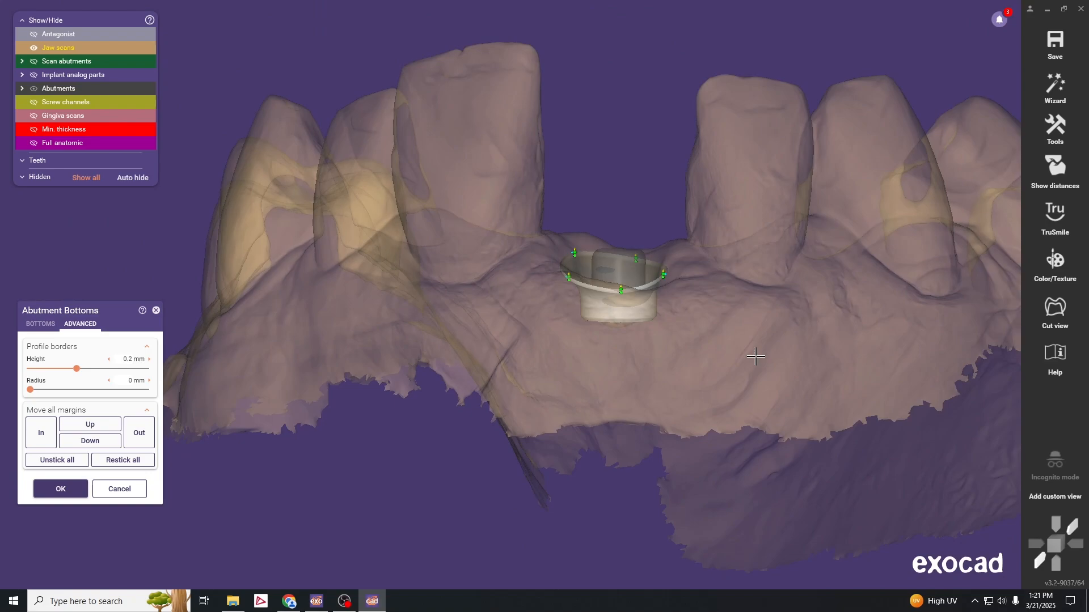
scroll(755, 351, "down", 3)
right_click_drag(755, 352, 739, 342)
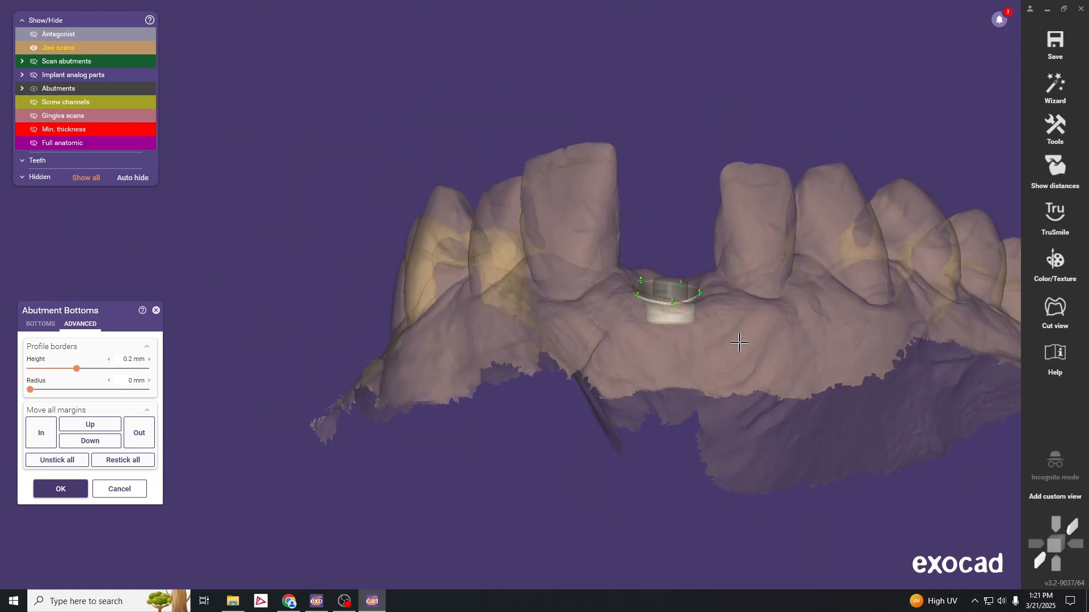
key("ctrl+j")
key("ctrl+j")
scroll(735, 343, "up", 3)
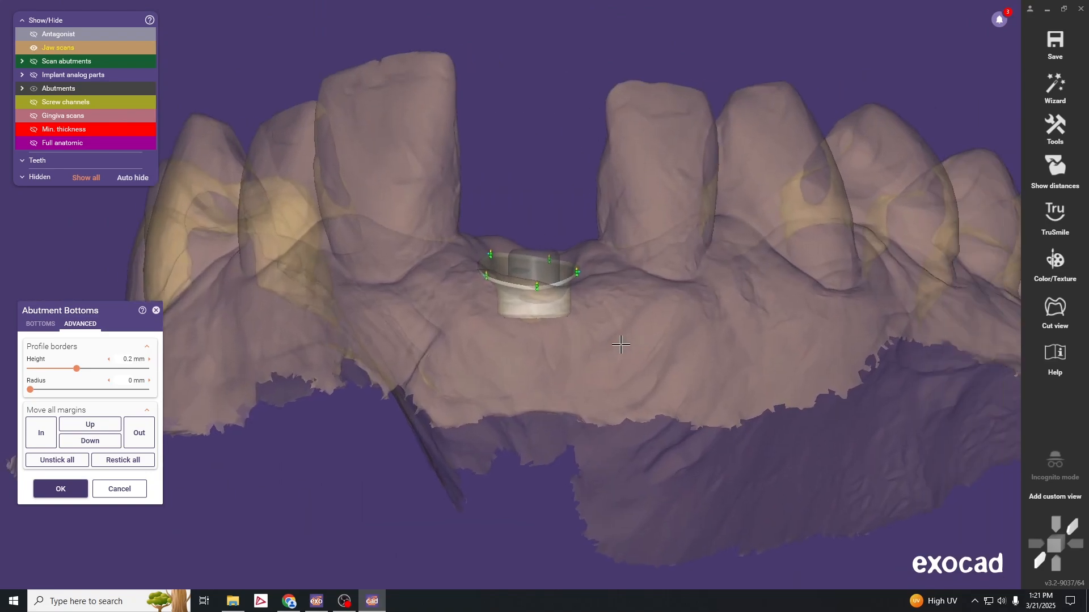
left_click(41, 324)
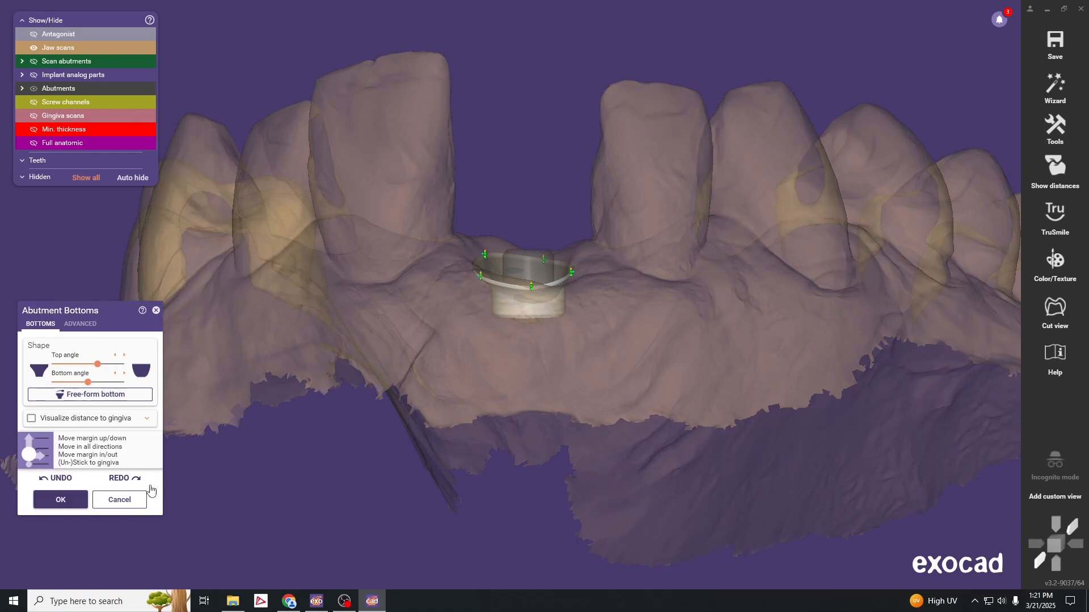
Step: Show the full anatomic crown again, accept the abutment bottom shape, and hide the jaw scans
key("ctrl+f")
scroll(518, 339, "up", 3)
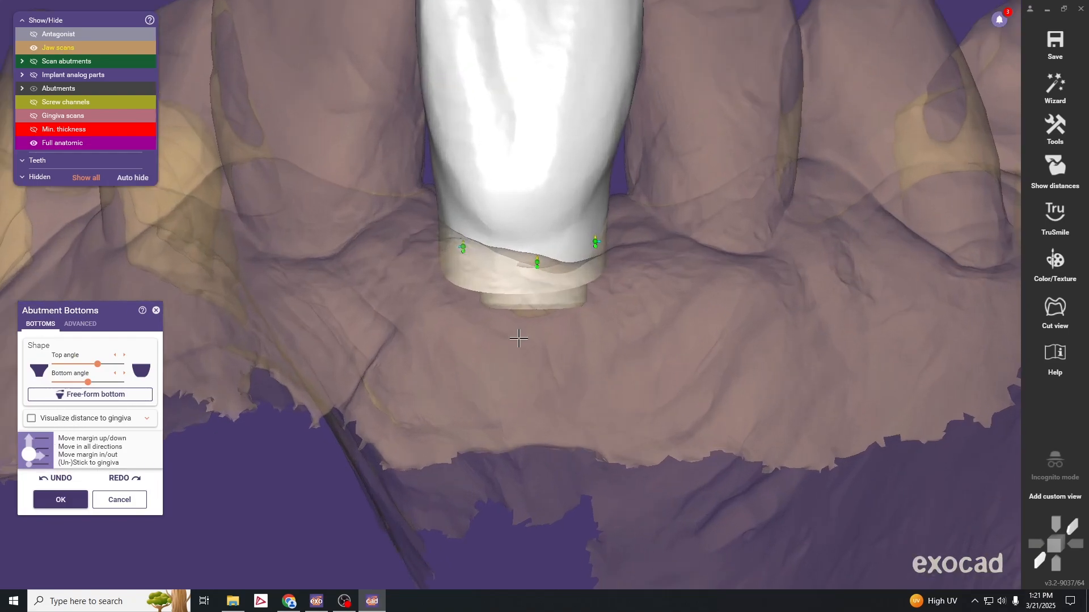
right_click(559, 360)
left_click(471, 349)
key("ctrl+j")
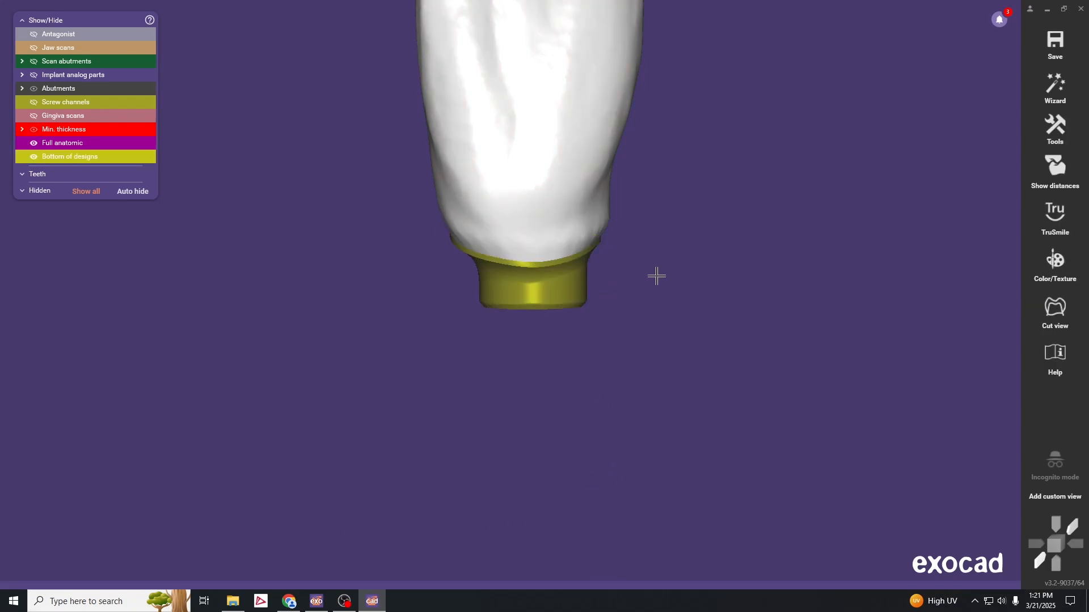
Step: Check the crown and its generated bottom from the facial and lingual sides, and start Free-Forming with the antagonist shown
right_click_drag(656, 276, 726, 321)
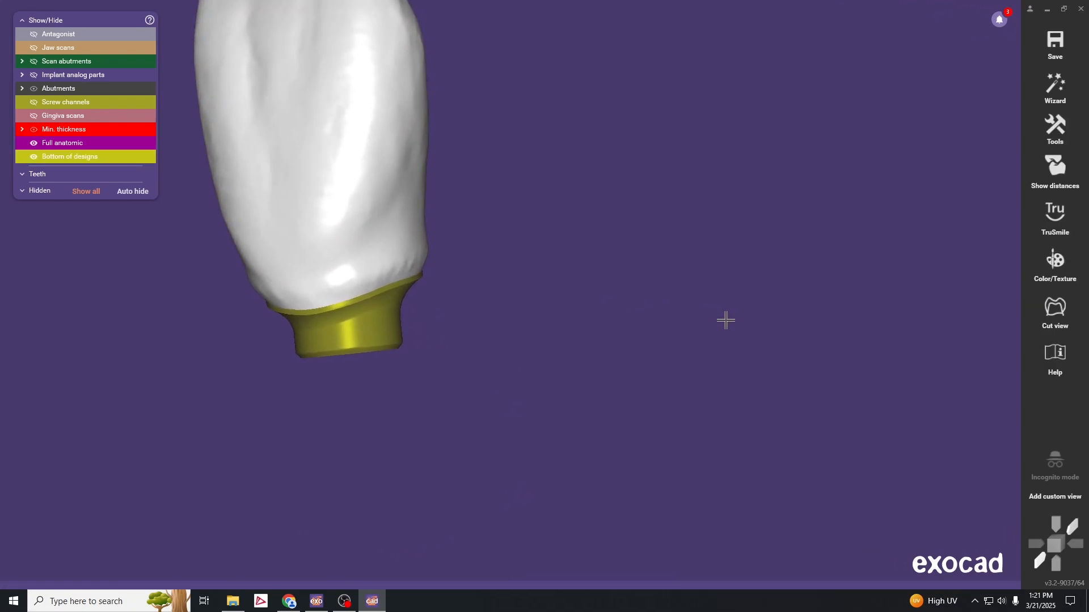
middle_click_drag(540, 298, 792, 366)
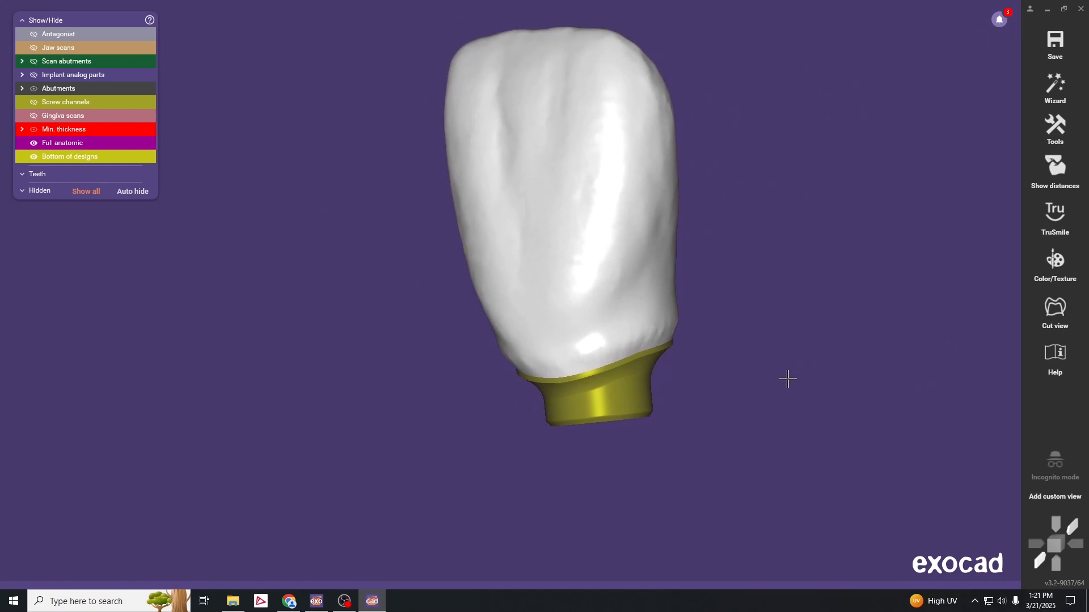
right_click_drag(788, 379, 774, 355)
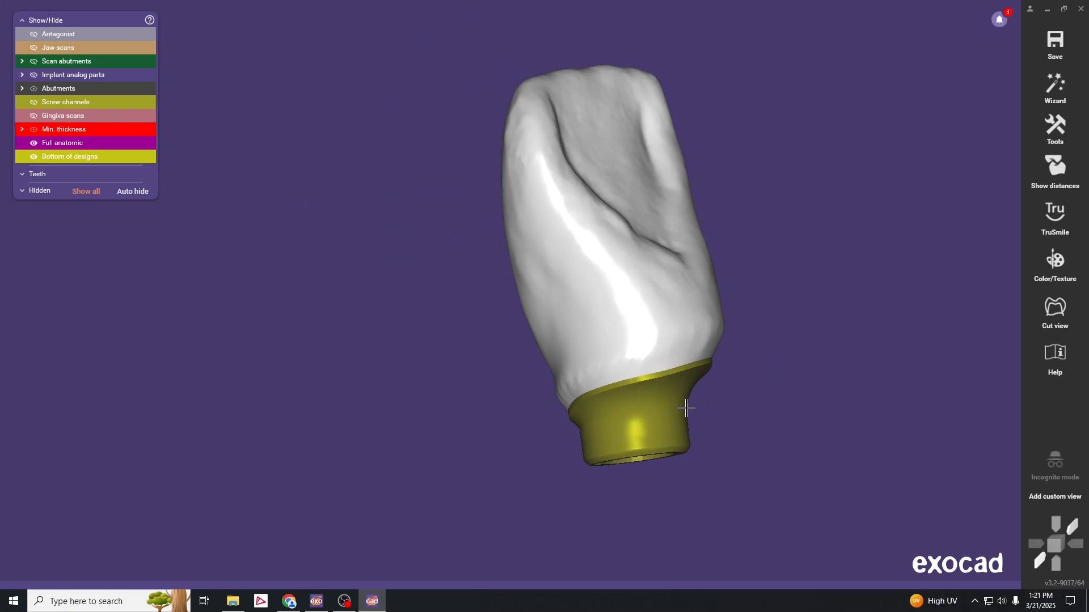
mouse_move(383, 588)
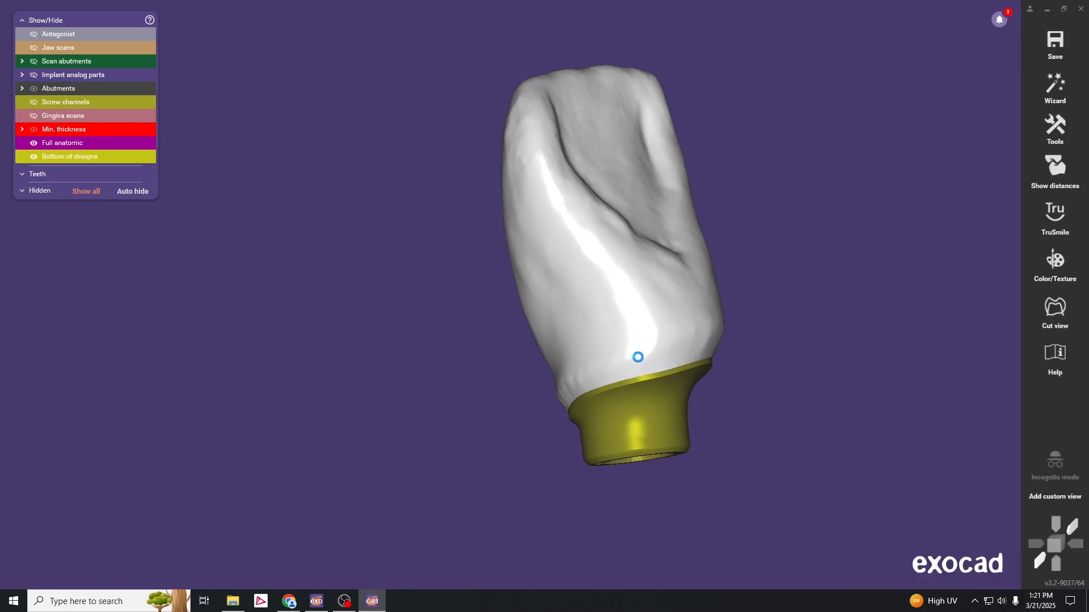
scroll(527, 328, "down", 4)
key("a")
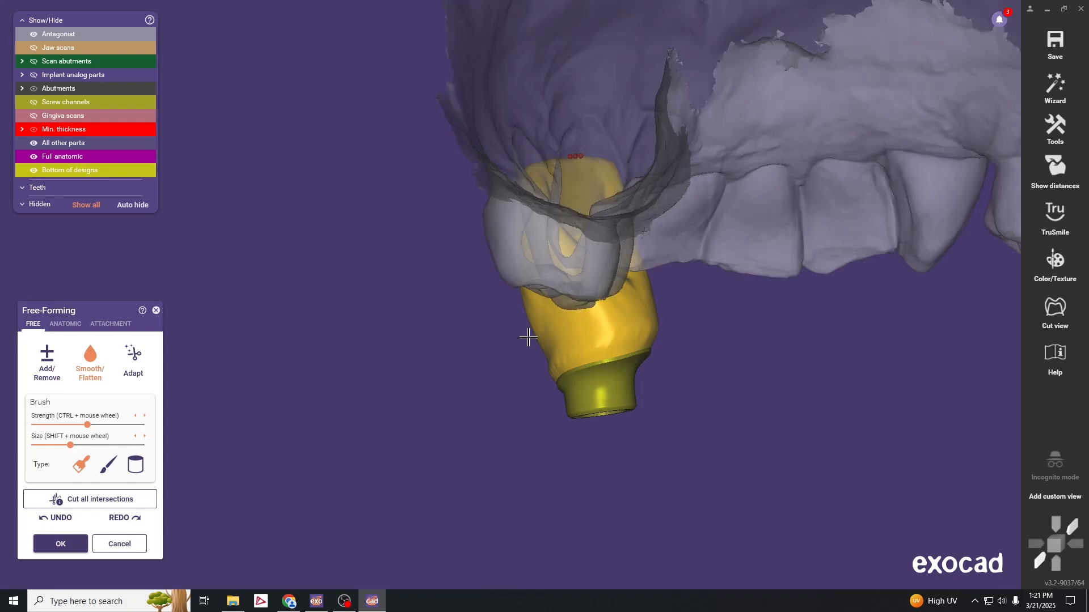
Step: Show the jaw scans and examine the crown beside the neighboring teeth and antagonist from the side and front
right_click_drag(428, 355, 430, 355)
key("j")
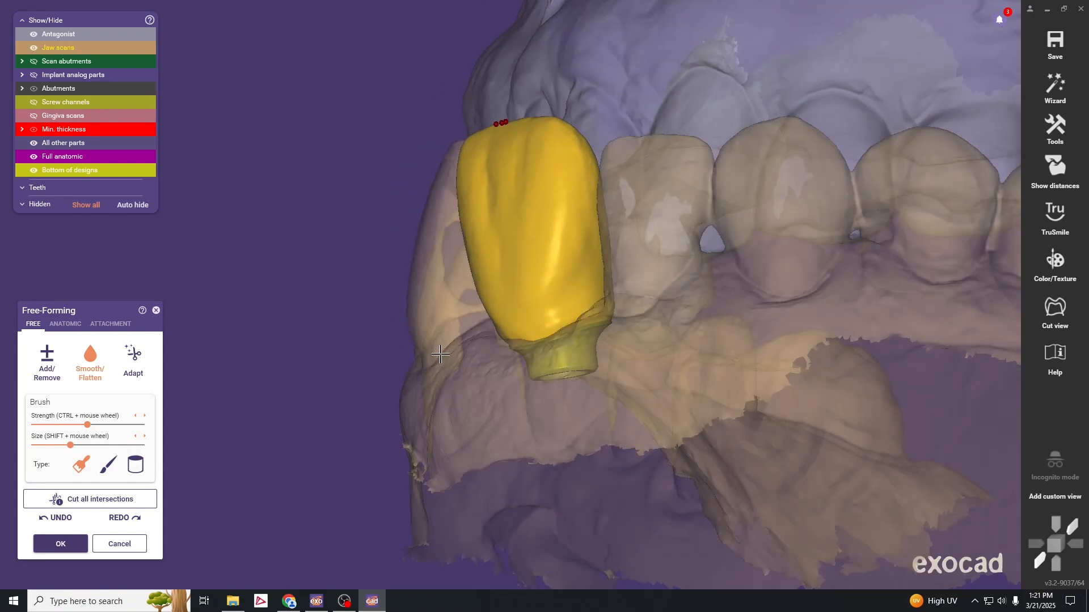
scroll(440, 355, "down", 3)
right_click_drag(462, 398, 499, 379)
middle_click_drag(439, 376, 239, 382)
right_click_drag(363, 374, 397, 391)
right_click_drag(559, 328, 486, 308)
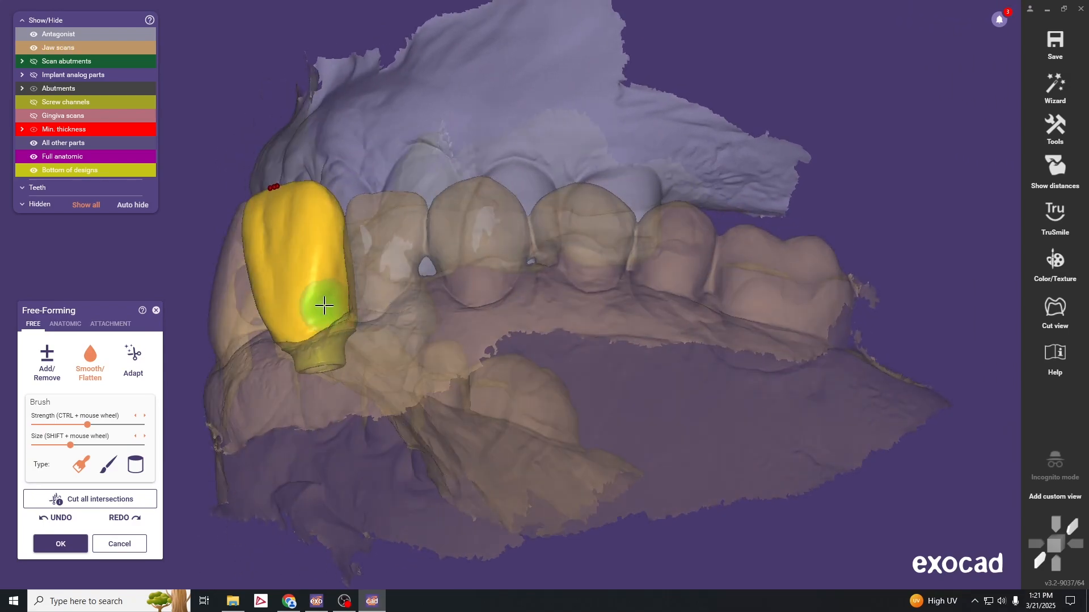
right_click_drag(317, 326, 418, 340)
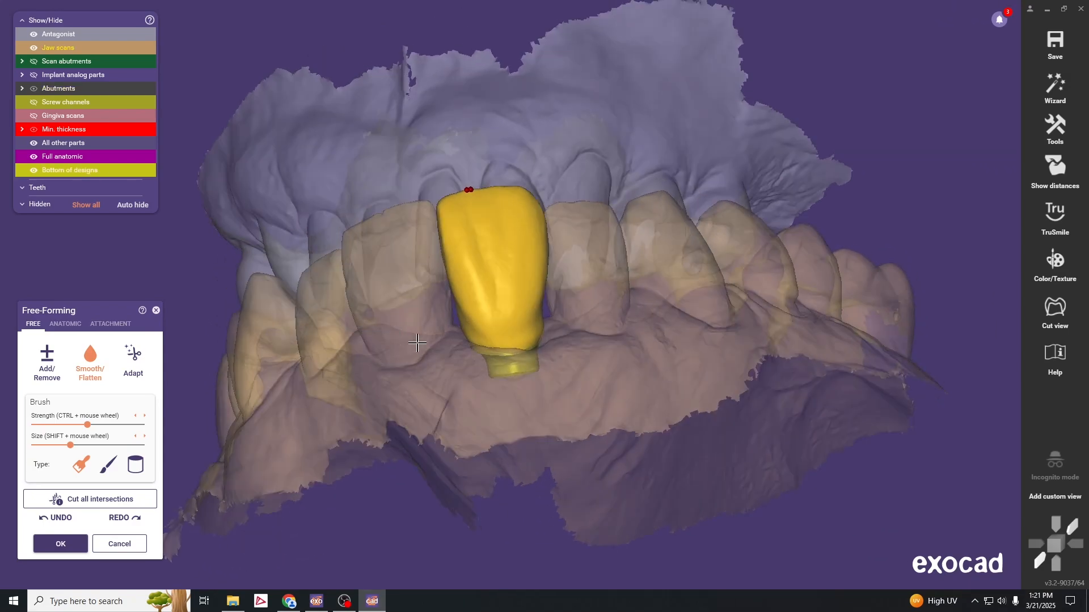
Step: Hide the jaw scans and antagonist, choose Add/Remove, and display the crown's intersection distances
key("j")
right_click_drag(195, 393, 270, 390)
left_click(35, 363)
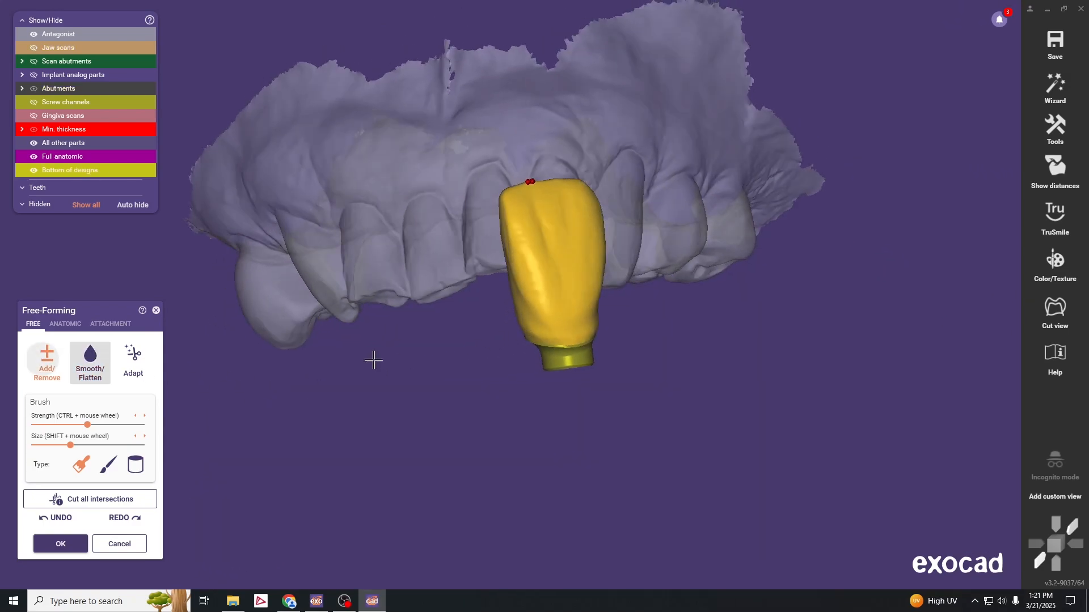
mouse_move(375, 360)
right_mouse_down()
mouse_move(629, 360)
mouse_move(651, 309)
mouse_move(760, 294)
mouse_move(987, 178)
right_mouse_up()
key("a")
left_click(1055, 170)
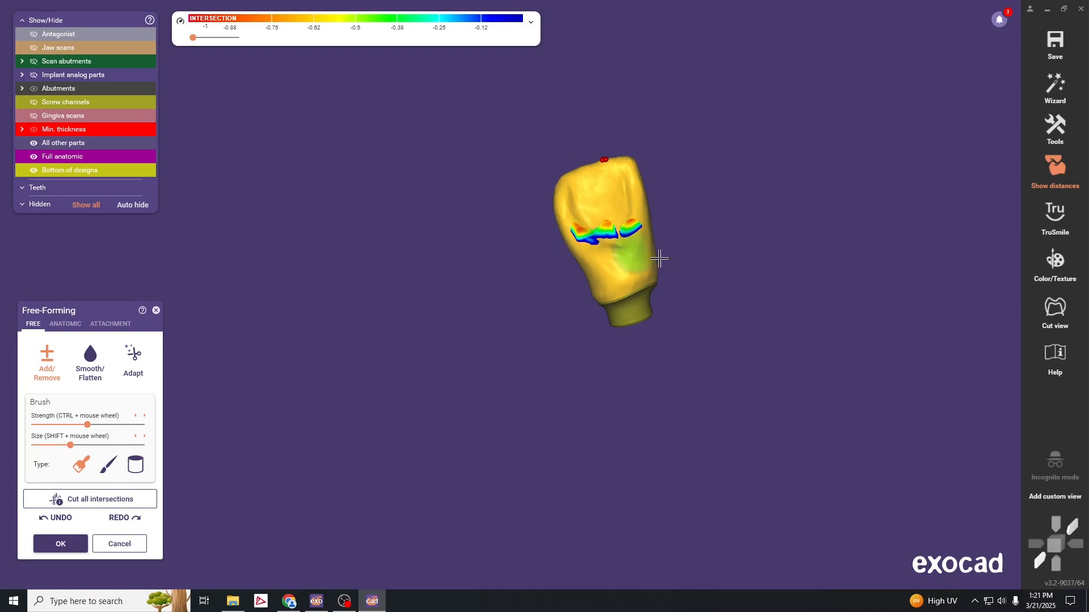
Step: Compare the crown with the antagonist and reduce the lingual interference area using the Add/Remove brush
key("a")
scroll(679, 276, "up", 3)
right_click_drag(692, 270, 698, 327)
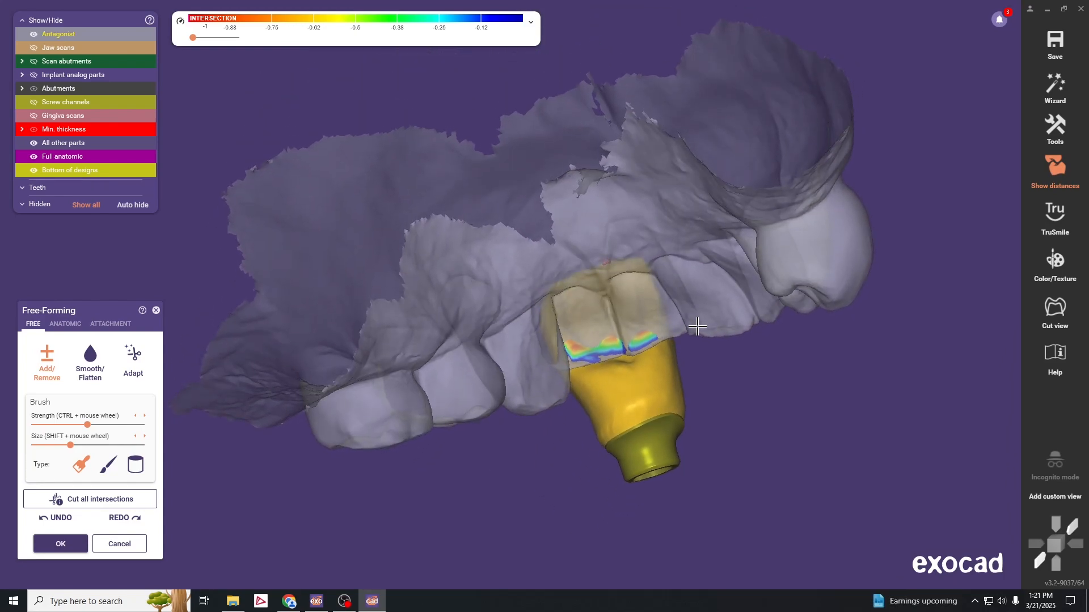
key("j")
mouse_move(623, 347)
left_mouse_down()
mouse_move(644, 342)
mouse_move(616, 352)
left_mouse_up()
mouse_move(740, 361)
middle_mouse_down()
mouse_move(678, 316)
mouse_move(622, 320)
middle_mouse_up()
Step: Adapt the crown to static occlusion at 0.1 mm and check the cut lingual surface up close
left_click(145, 363)
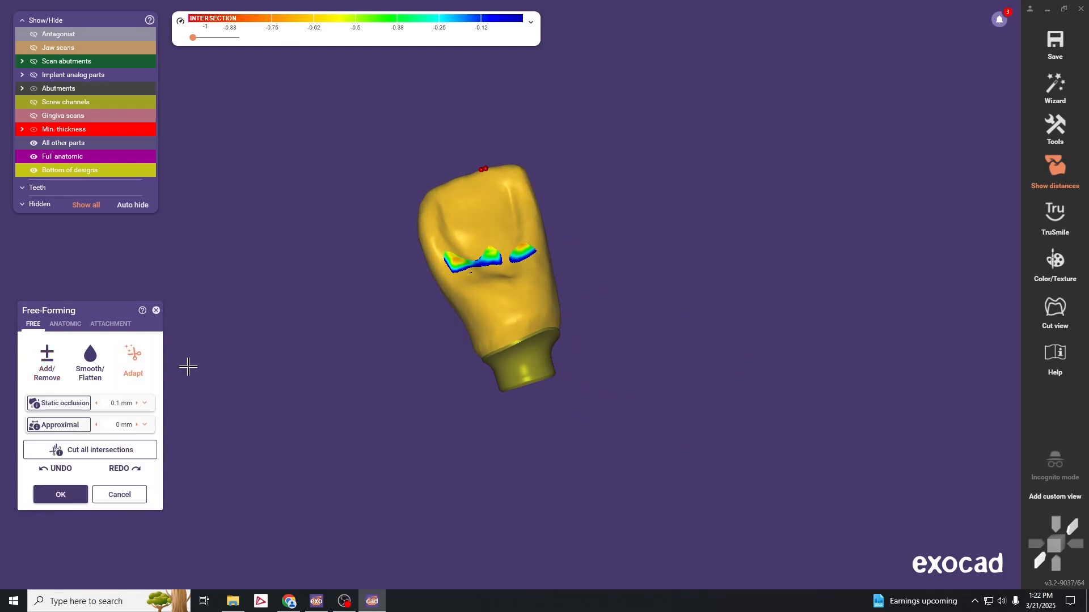
right_click_drag(287, 379, 292, 375)
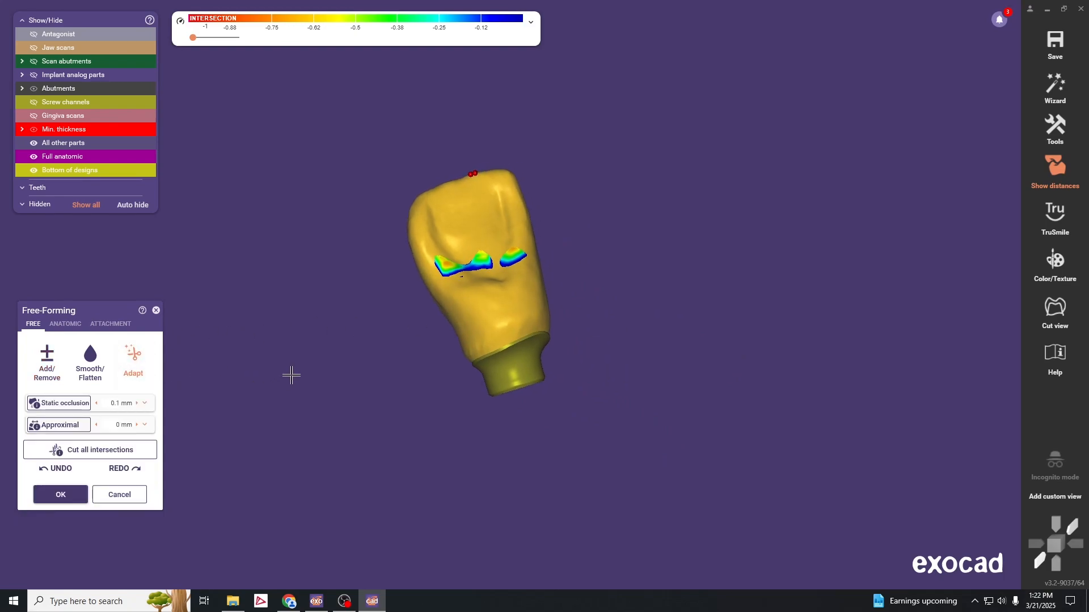
left_click(68, 407)
middle_click_drag(591, 279, 622, 274)
scroll(501, 236, "up", 3)
middle_click_drag(688, 339, 699, 283)
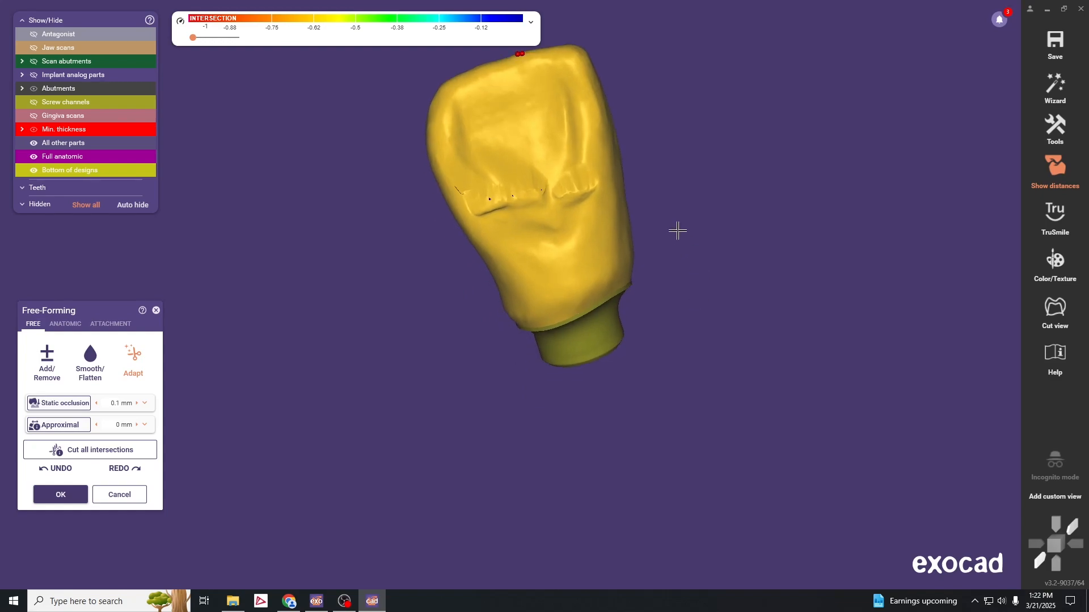
middle_click_drag(678, 231, 675, 258)
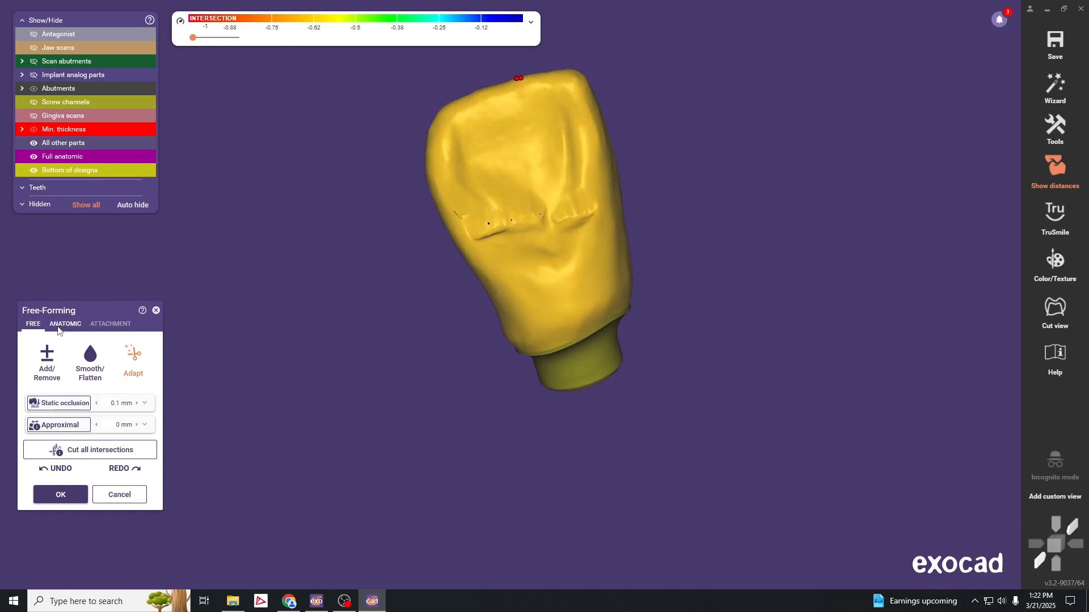
Step: Smooth the cut edges on the lingual surface and rework the remaining contact band with Add/Remove
left_click(90, 362)
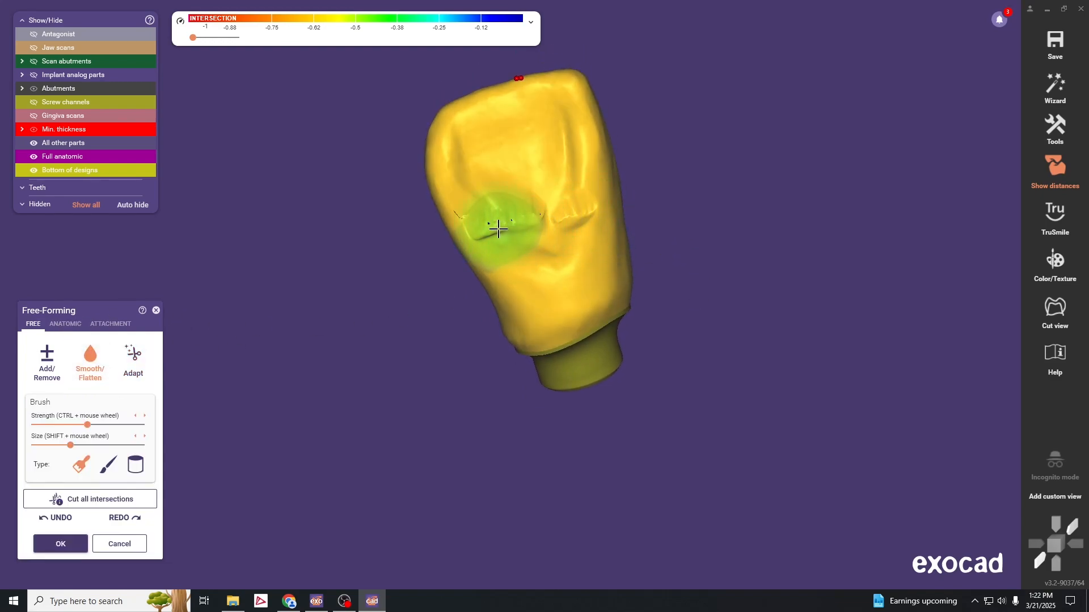
left_click_drag(498, 228, 517, 243)
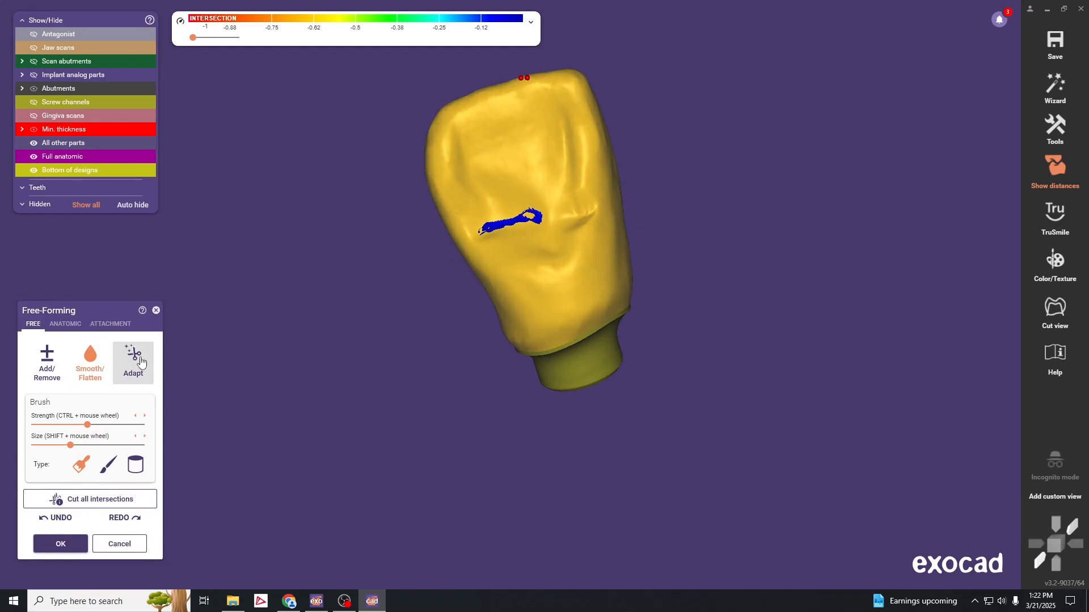
left_click(47, 363)
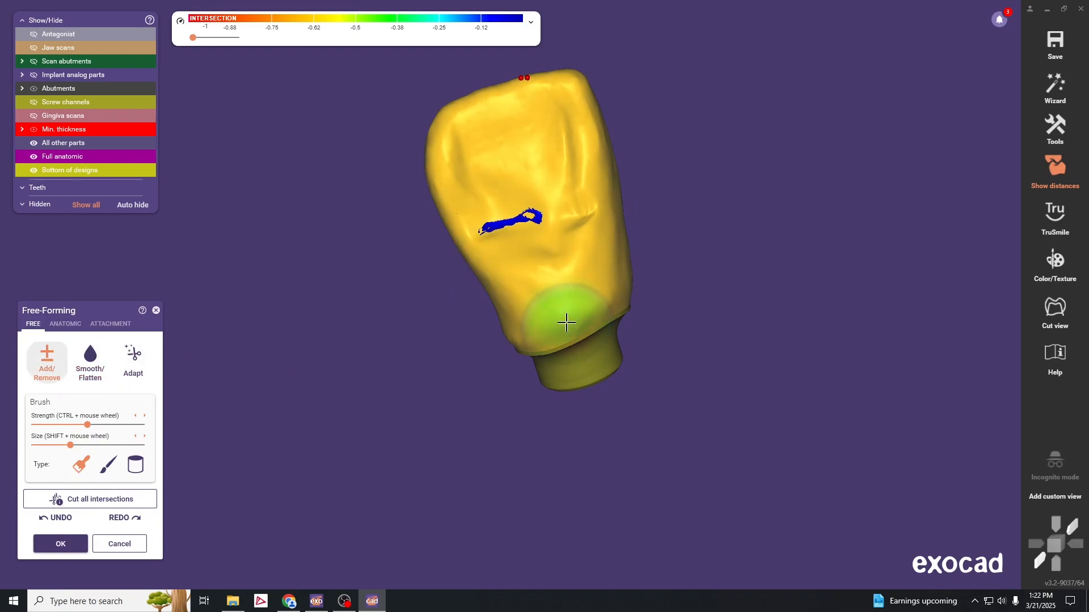
mouse_move(504, 226)
left_mouse_down()
mouse_move(567, 215)
mouse_move(554, 204)
mouse_move(579, 214)
mouse_move(490, 228)
left_mouse_up()
left_click(91, 363)
scroll(690, 236, "down", 3)
mouse_move(785, 250)
right_mouse_down()
mouse_move(720, 153)
mouse_move(631, 230)
right_mouse_up()
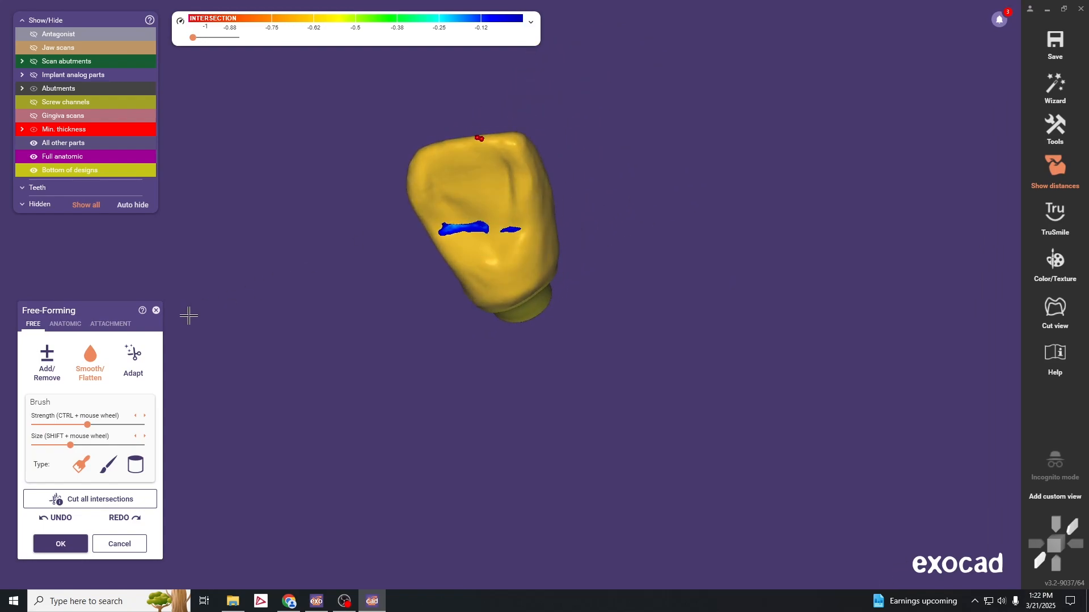
Step: Adapt the crown to static occlusion at 0.1 mm once more and smooth across the lingual contact band
left_click(134, 357)
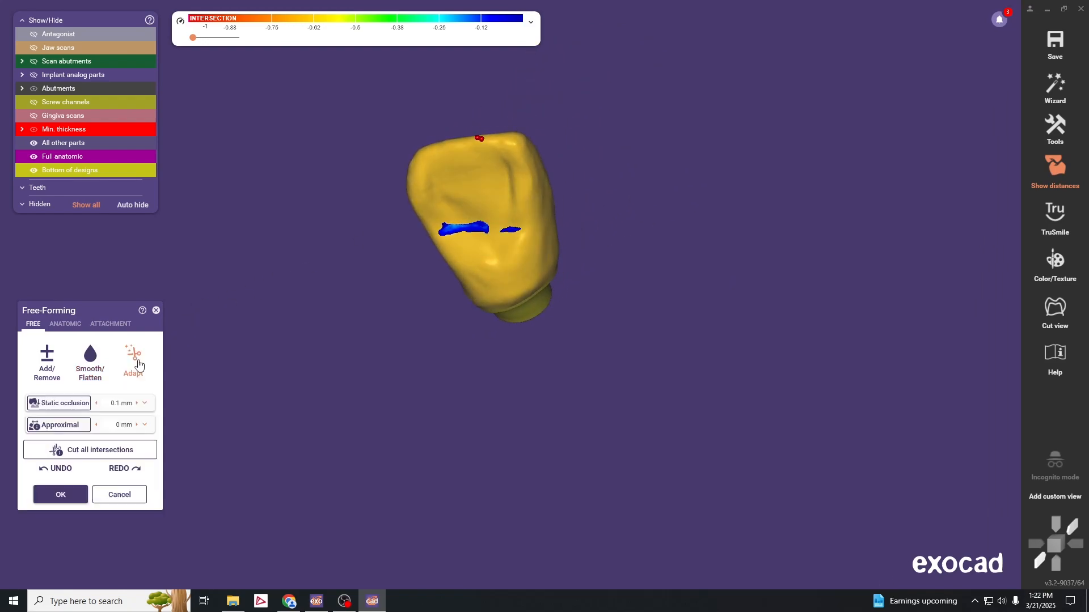
left_click(67, 405)
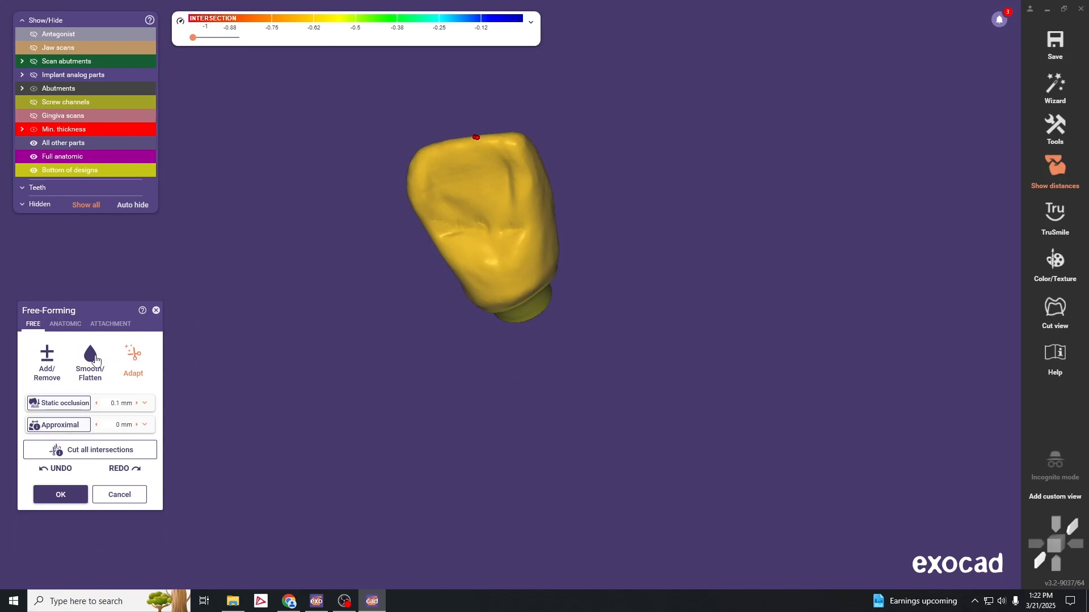
left_click(95, 361)
left_click_drag(444, 222, 547, 242)
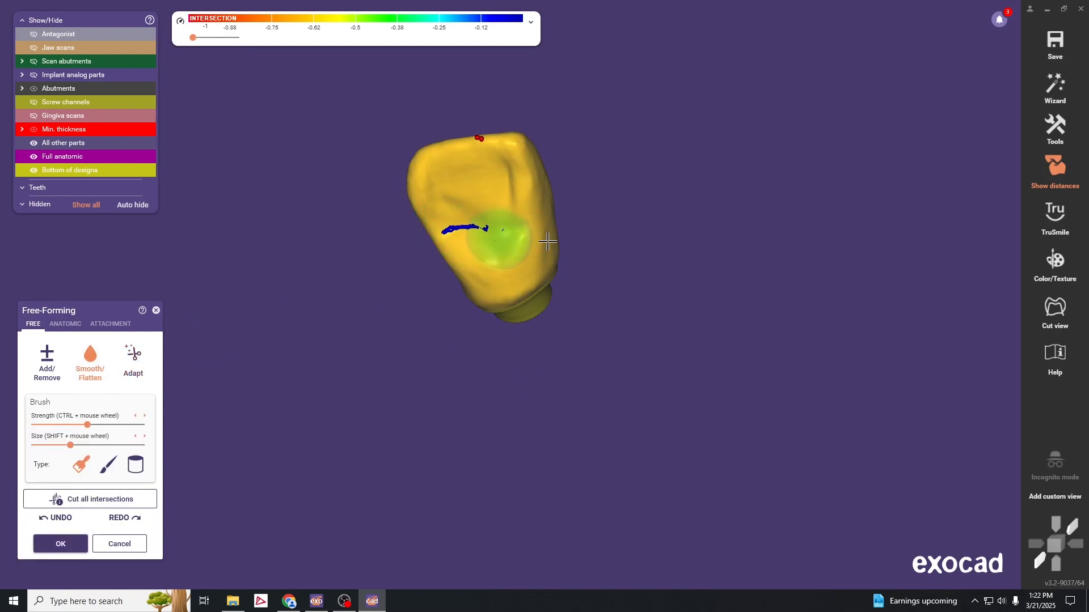
Step: Include the adjacent teeth in the crown's intersection display and turn to its proximal side
right_click_drag(561, 246, 560, 250)
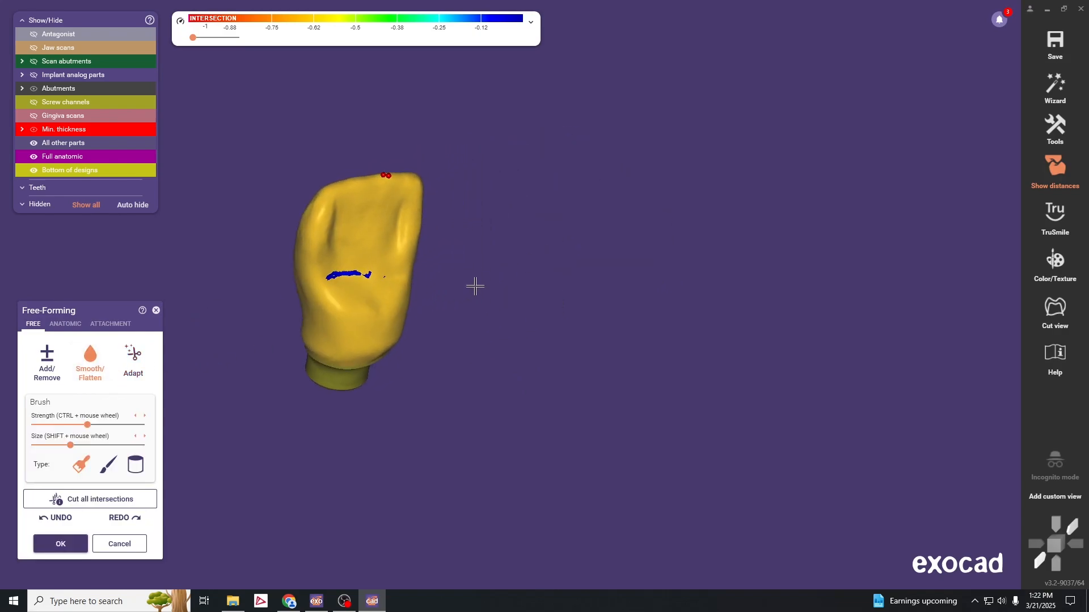
right_click_drag(475, 286, 510, 293)
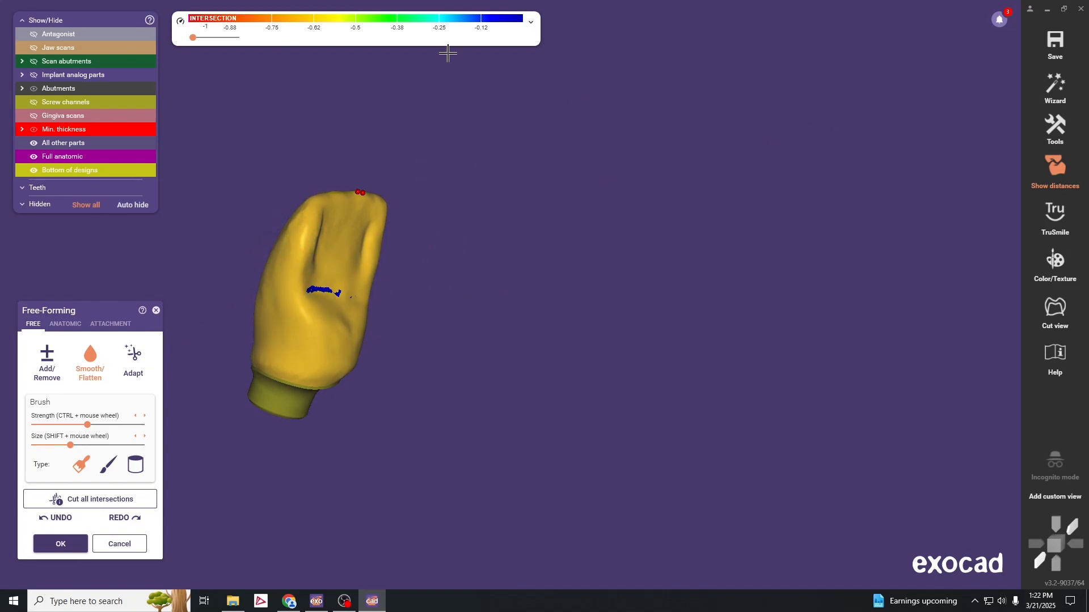
left_click(529, 24)
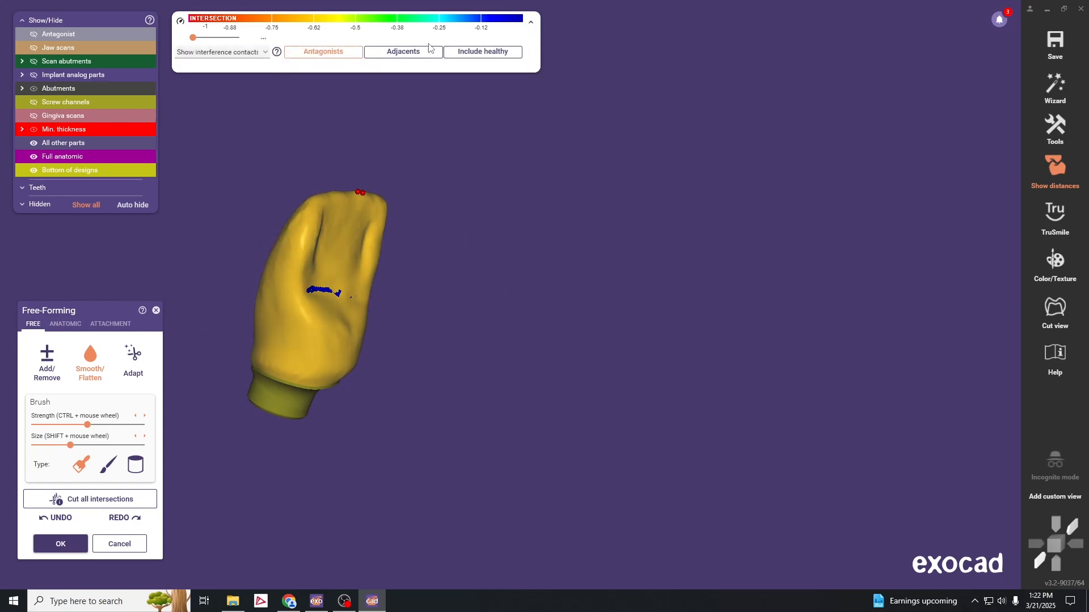
left_click(403, 52)
mouse_move(575, 289)
right_mouse_down()
mouse_move(610, 271)
mouse_move(688, 301)
mouse_move(850, 287)
mouse_move(788, 287)
mouse_move(778, 255)
right_mouse_up()
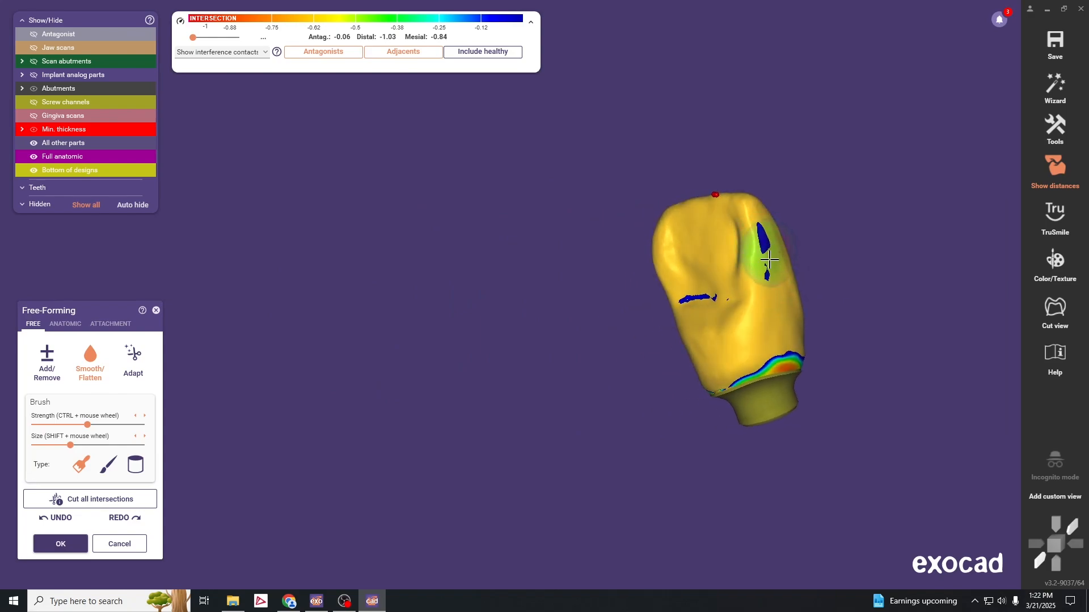
Step: Reshape the crown's proximal contact areas with the Add/Remove brush
left_click(47, 361)
mouse_move(771, 265)
right_mouse_down()
mouse_move(843, 248)
mouse_move(617, 267)
mouse_move(610, 294)
mouse_move(628, 261)
mouse_move(550, 369)
mouse_move(619, 291)
mouse_move(418, 258)
right_mouse_up()
left_click_drag(442, 235, 440, 257)
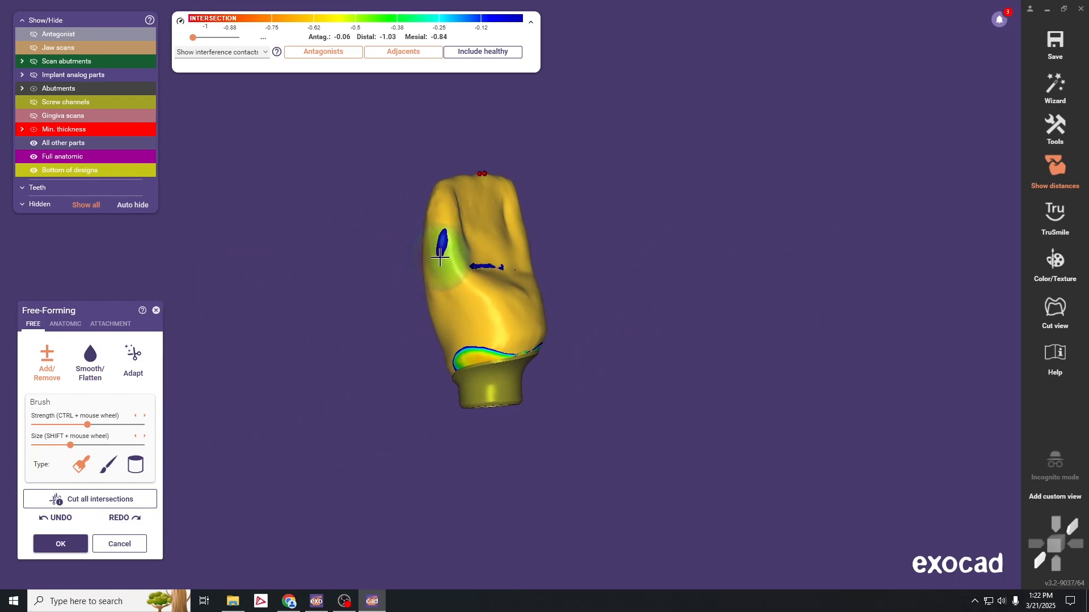
right_click_drag(697, 308, 727, 229)
Step: Switch to Adapt and examine the proximal and cervical intersections, briefly showing the jaw scans for comparison with the adjacent tooth and gingiva
left_click(134, 360)
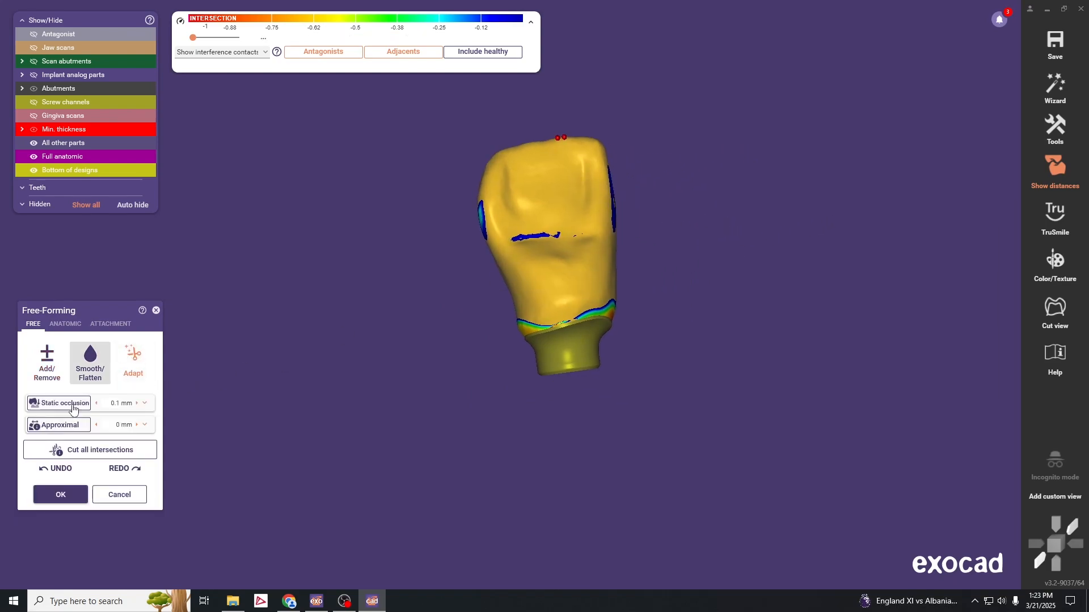
right_click_drag(673, 319, 369, 398)
right_click_drag(773, 292, 689, 306)
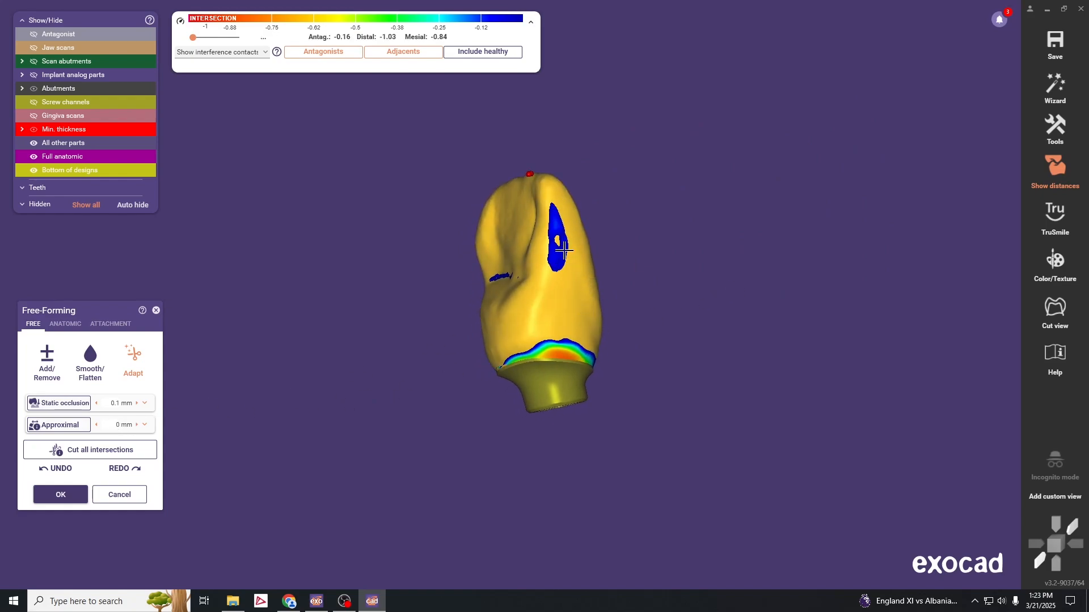
right_click_drag(564, 249, 529, 274)
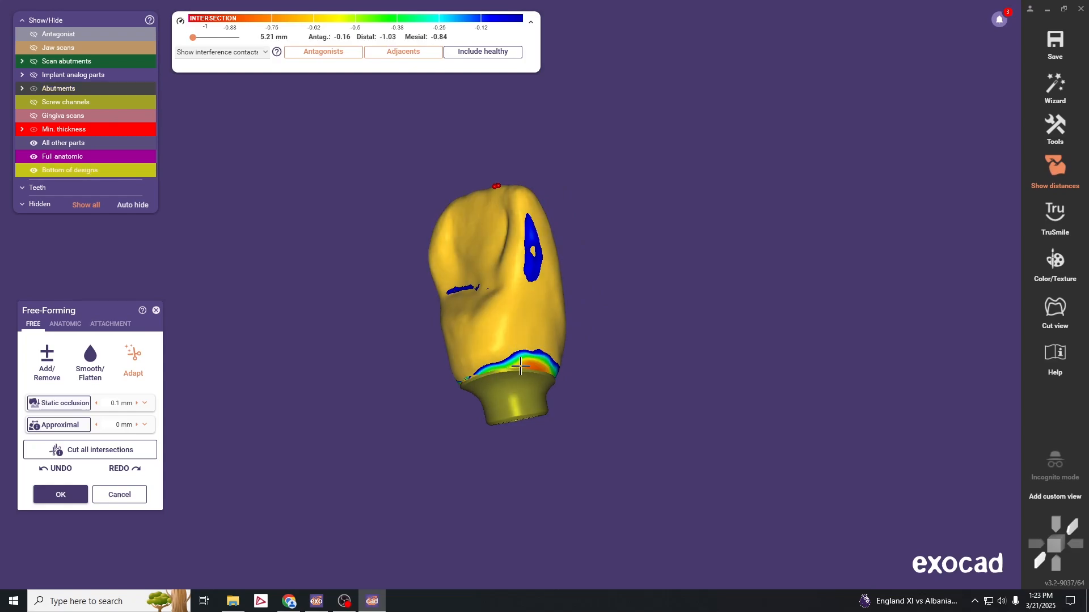
key("j")
right_click_drag(572, 366, 722, 376)
scroll(345, 333, "up", 5)
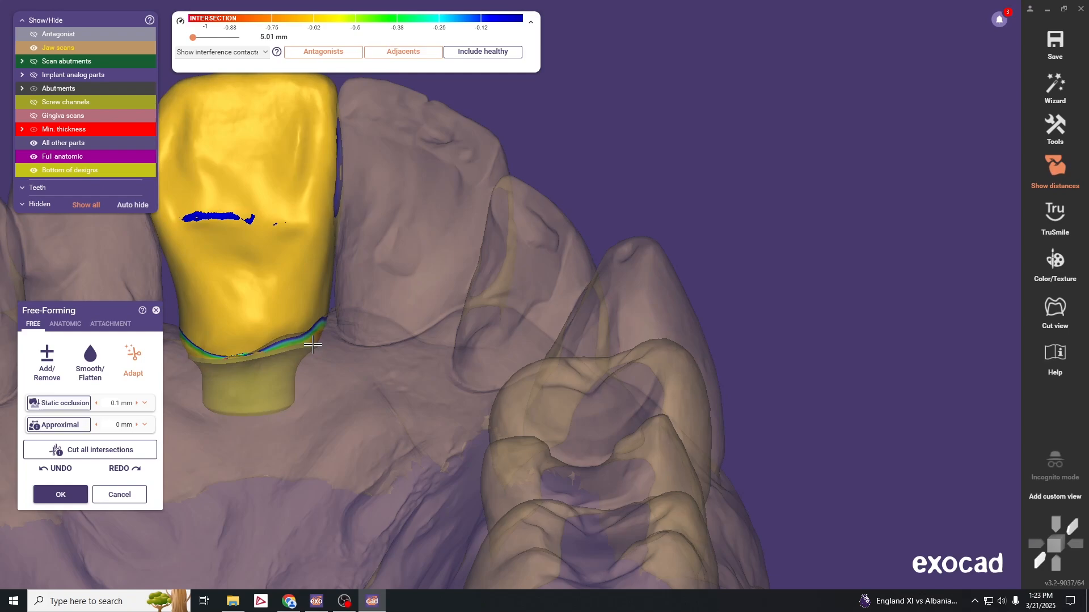
key("j")
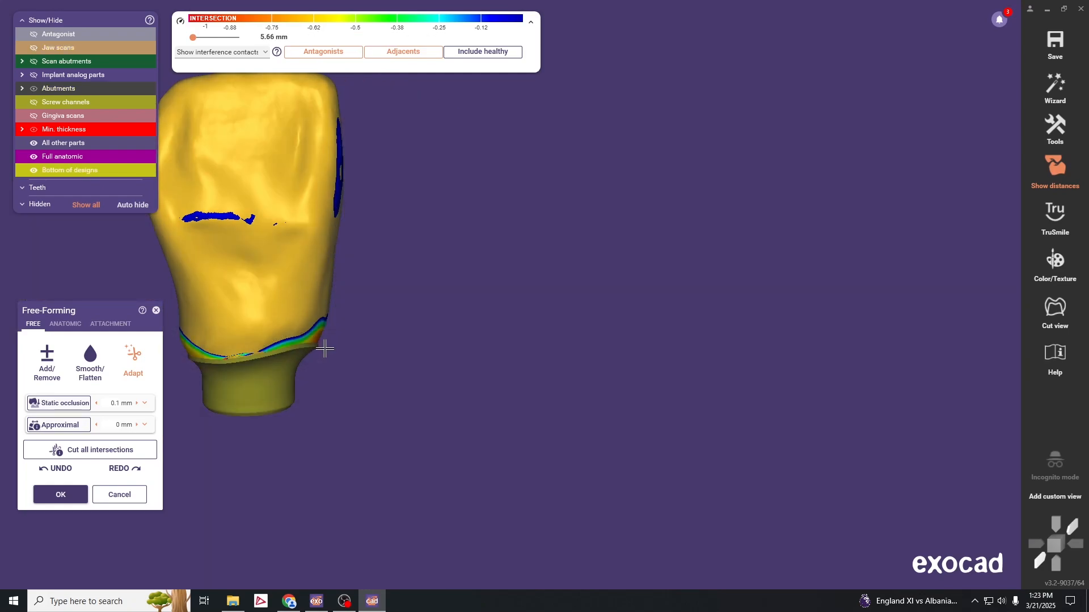
middle_click_drag(401, 311, 550, 306)
right_click_drag(565, 324, 573, 329)
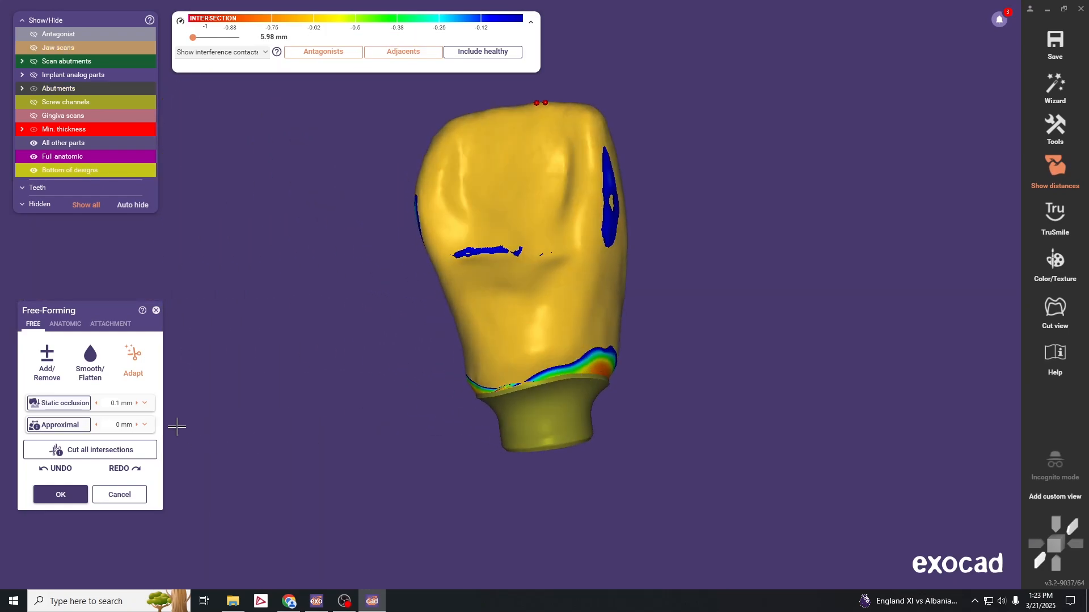
Step: Try adapting the whole crown approximally at 0 mm, then undo the adaptation and restore the distance display
left_click(69, 428)
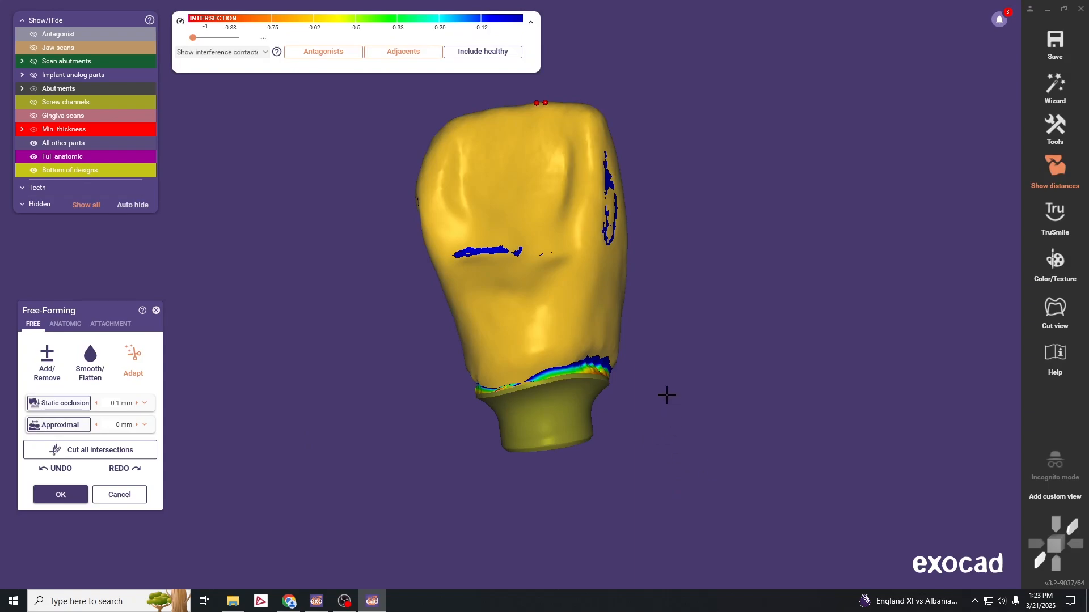
left_click(1055, 167)
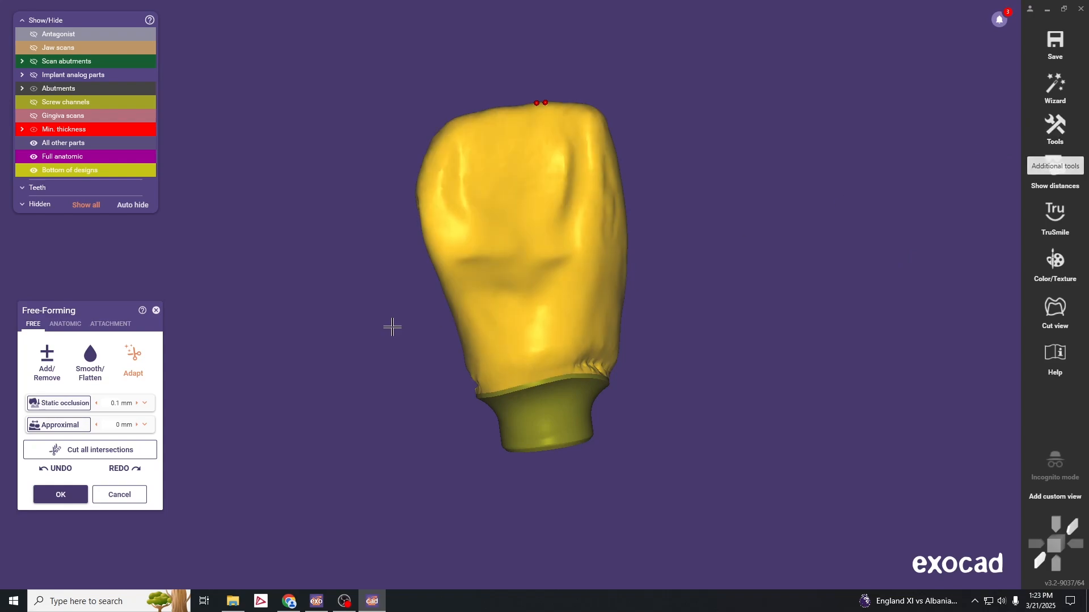
left_click(52, 470)
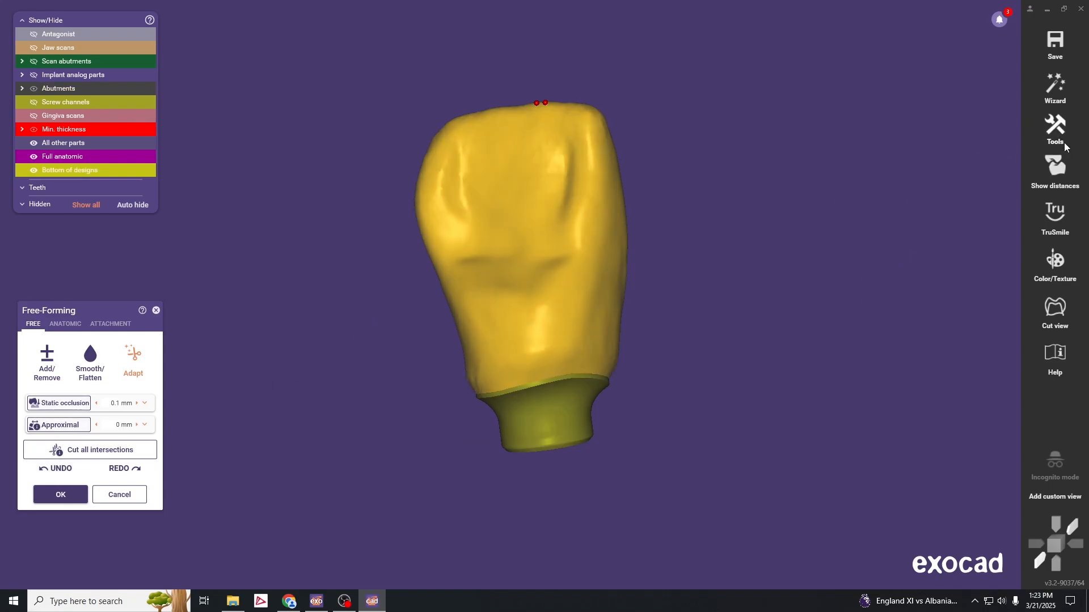
left_click(1058, 170)
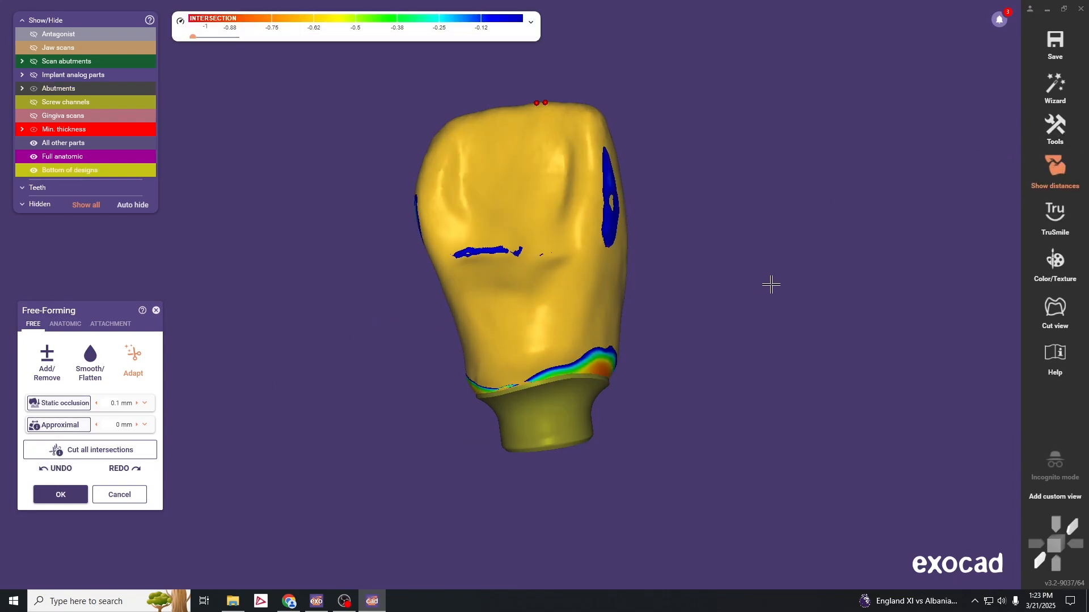
Step: Enable exclusion of selected parts for the shape-preserving approximal adaptation and mark the entire crown as excluded
right_click_drag(771, 284, 634, 288)
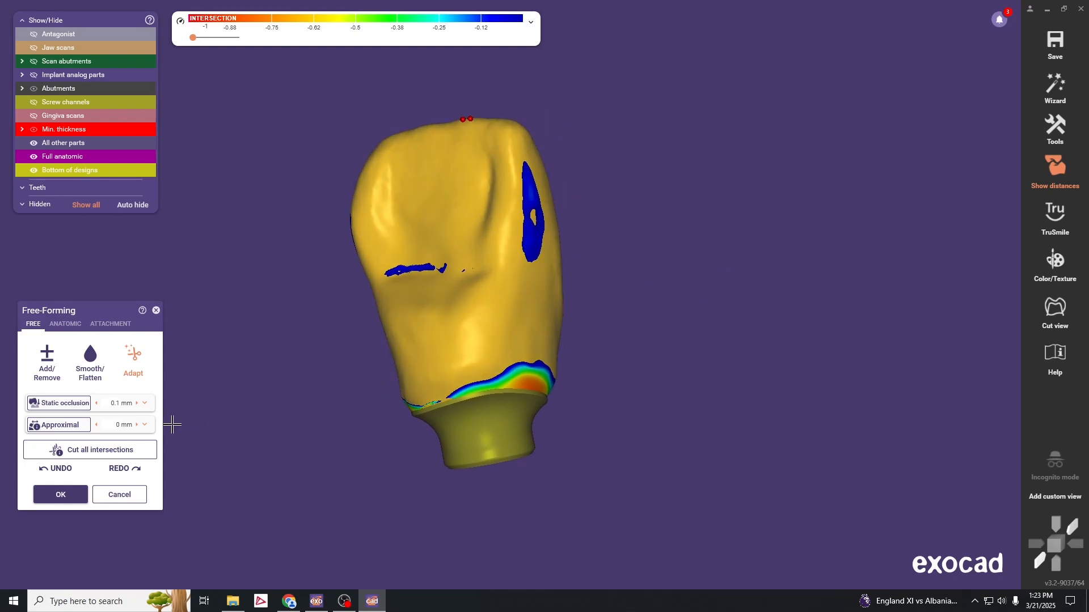
left_click(144, 430)
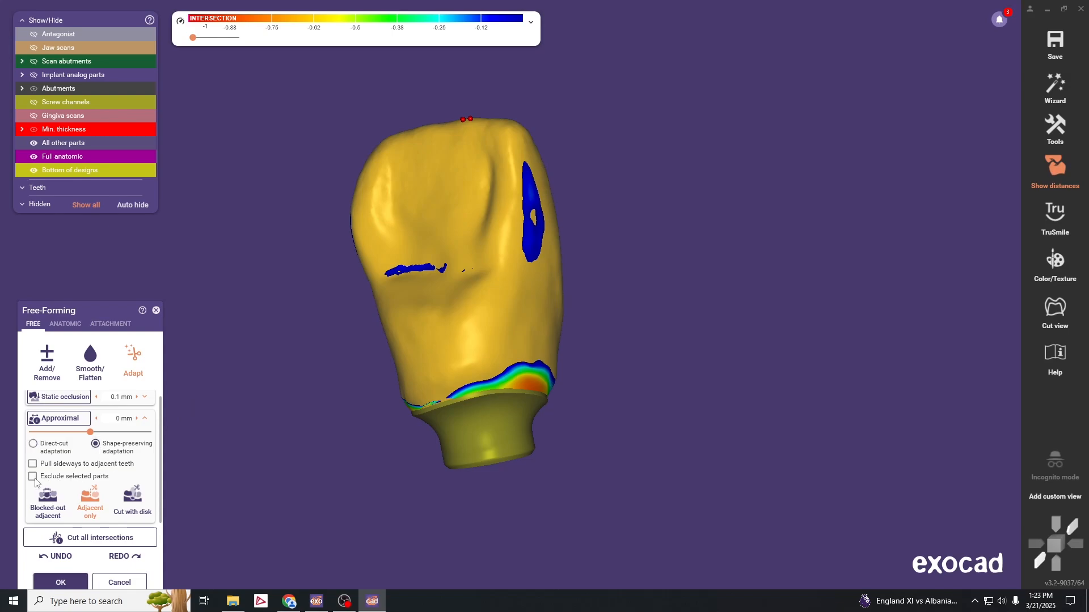
left_click(33, 477)
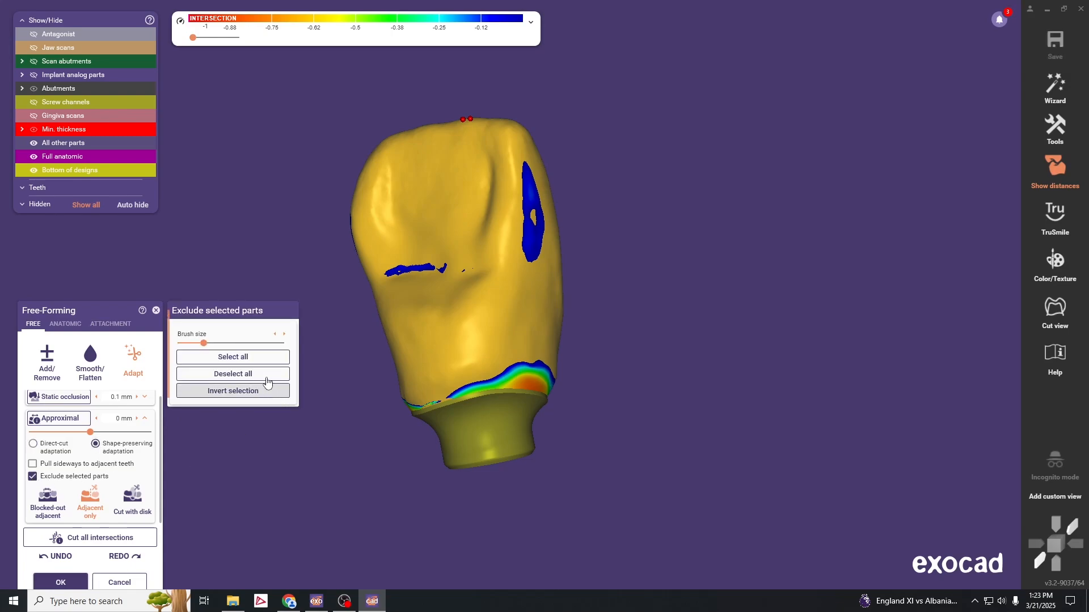
right_click_drag(698, 350, 691, 348)
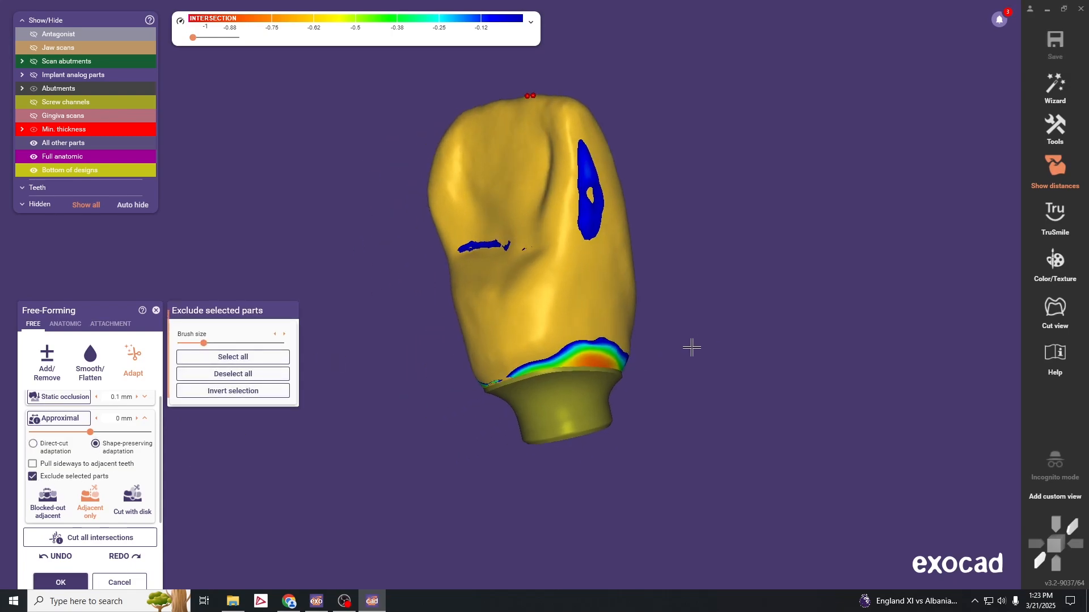
left_click(260, 363)
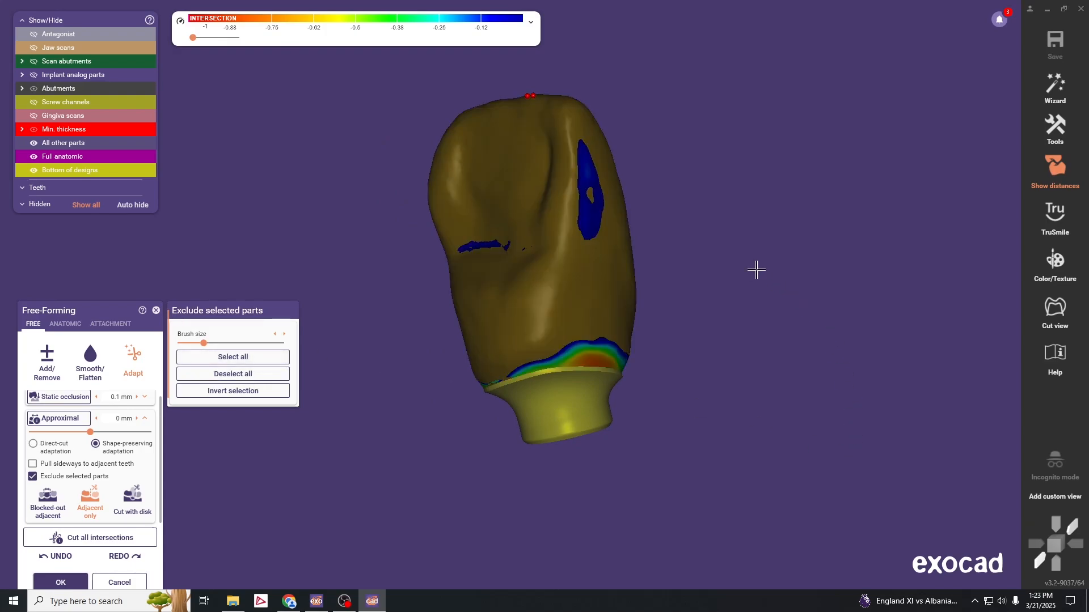
Step: Unmask the mesial and distal contact areas of the crown with the exclusion brush, leaving the cervical intersections excluded
right_click_drag(757, 270, 758, 304)
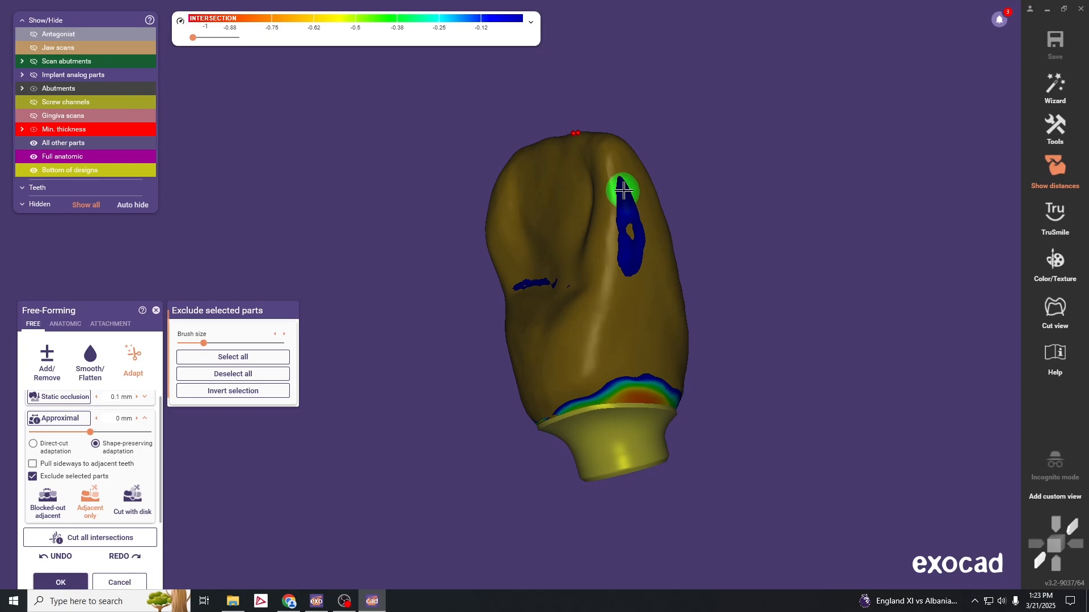
left_click_drag(623, 190, 630, 225)
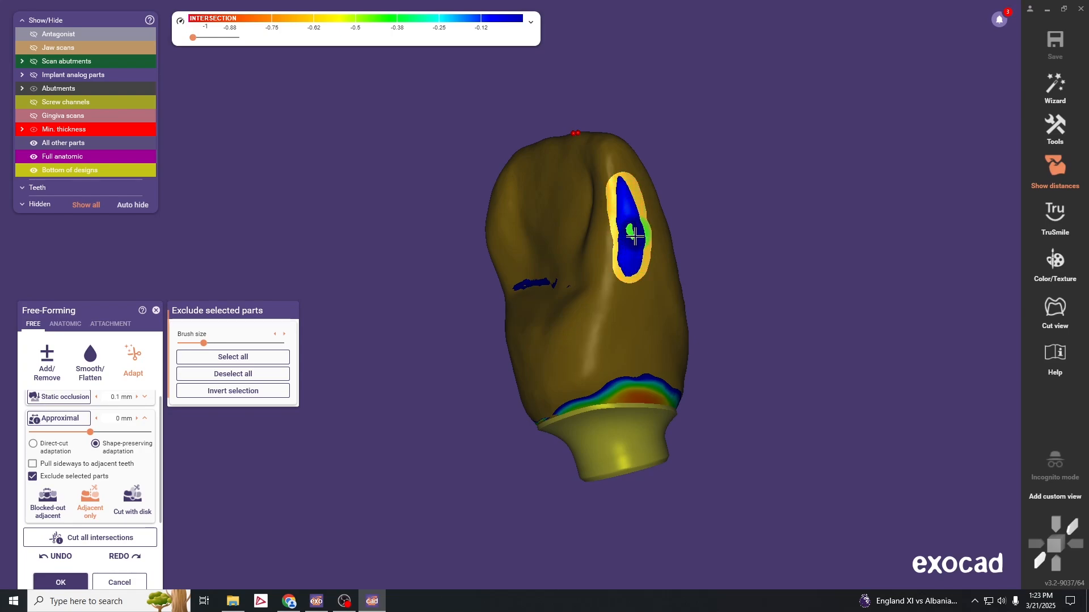
right_click_drag(741, 272, 563, 298)
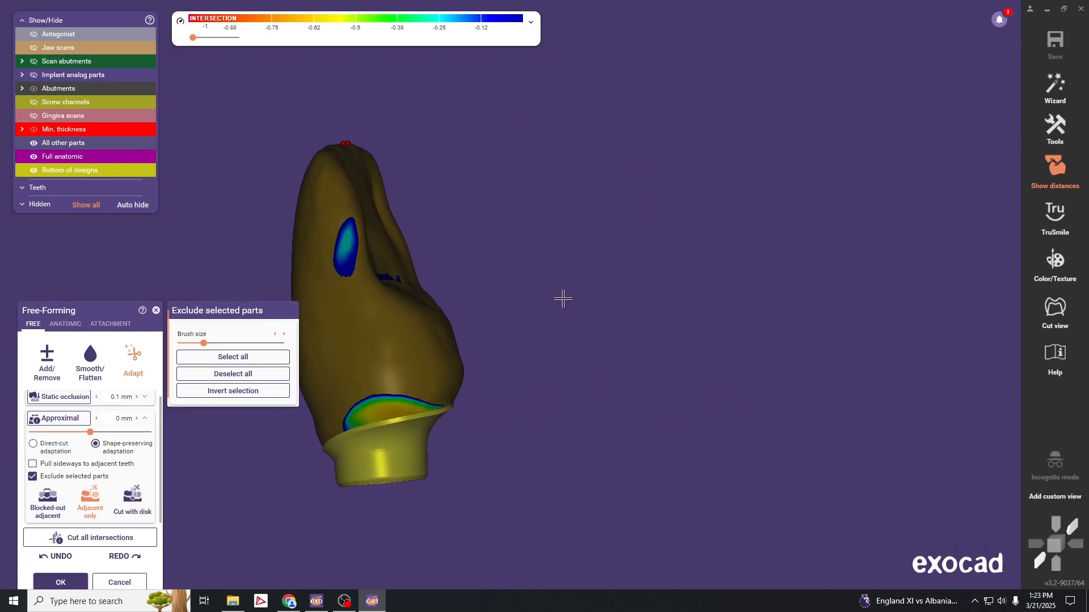
middle_click_drag(563, 299, 656, 270)
mouse_move(466, 212)
left_mouse_down()
mouse_move(460, 249)
mouse_move(472, 216)
left_mouse_up()
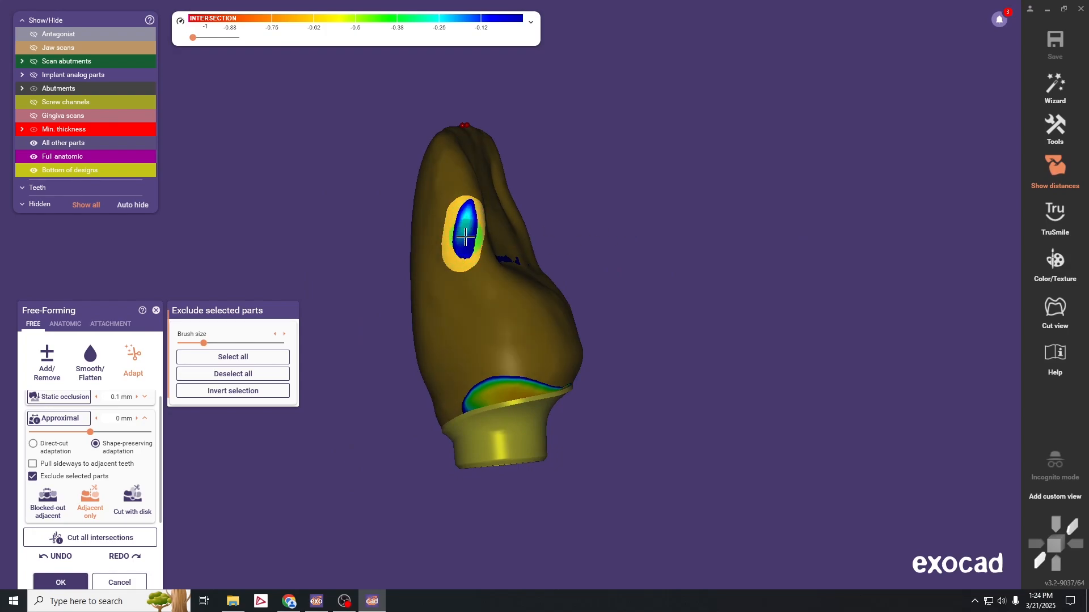
right_click_drag(666, 250, 734, 247)
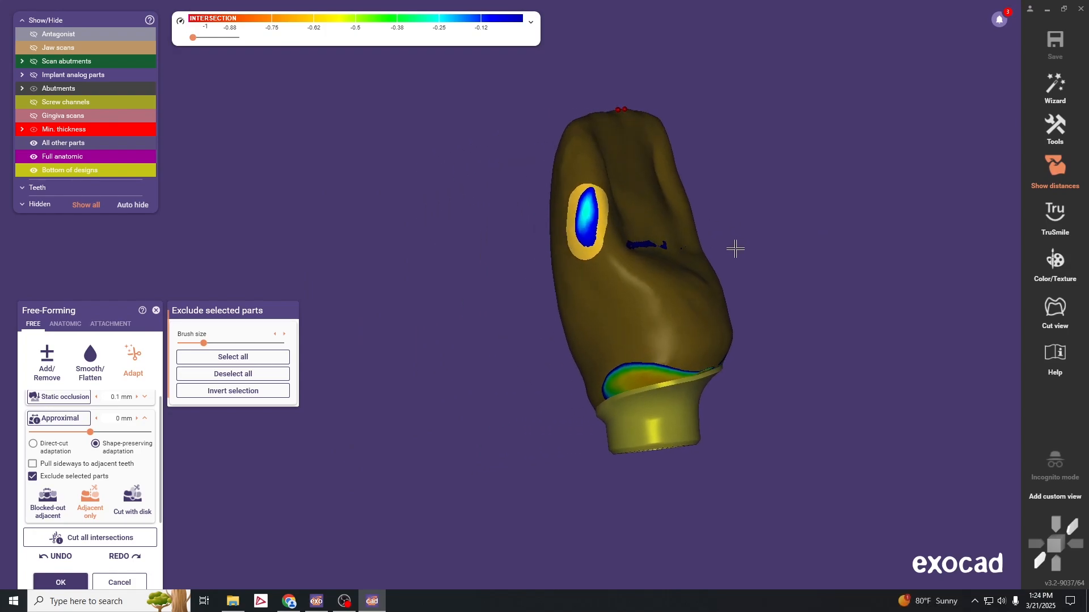
Step: Adapt only the unmasked contact areas approximally at 0 mm, with the distance display hidden, and accept the adaptation
right_click_drag(798, 305, 448, 400)
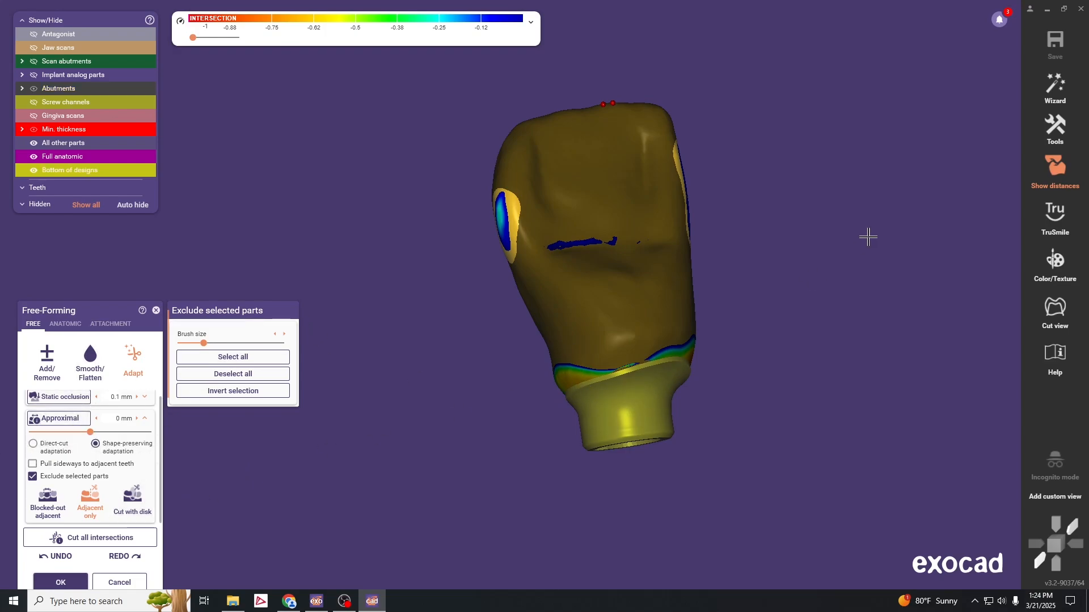
left_click(1055, 170)
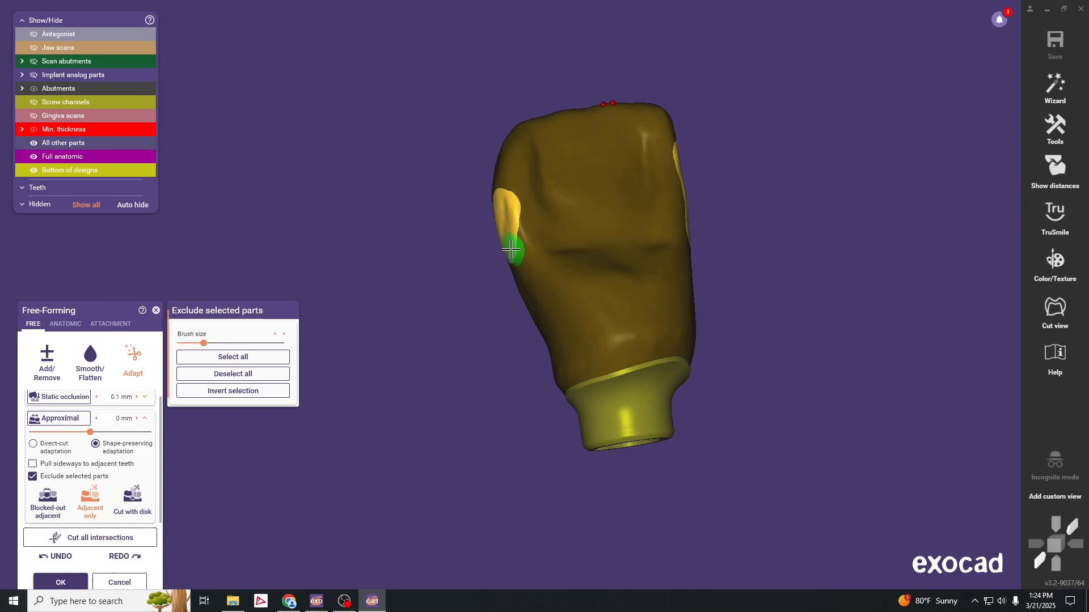
right_click_drag(456, 316, 499, 299)
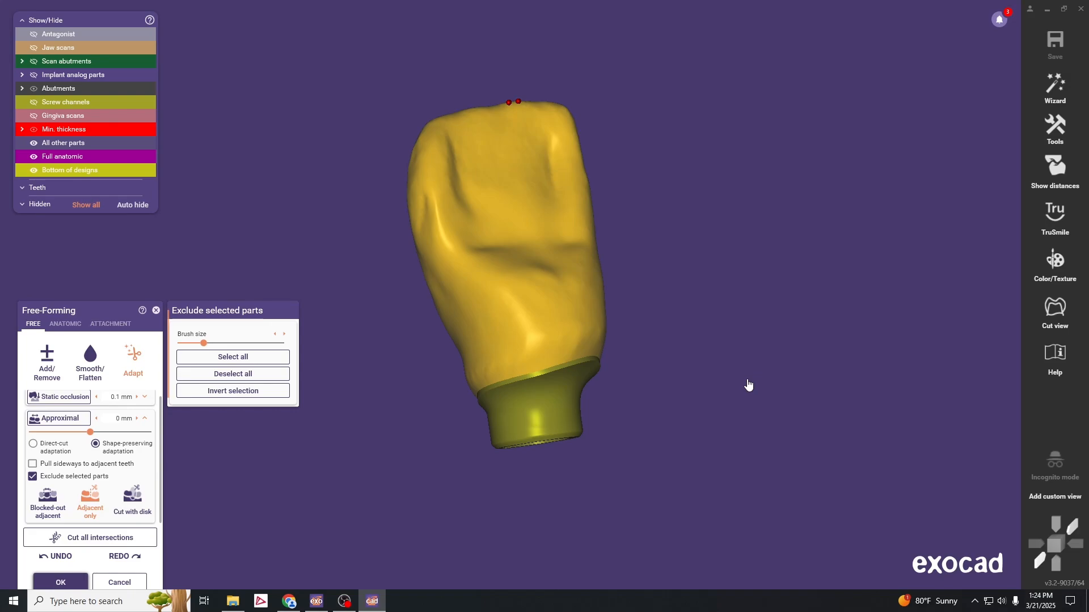
middle_click_drag(634, 284, 668, 287)
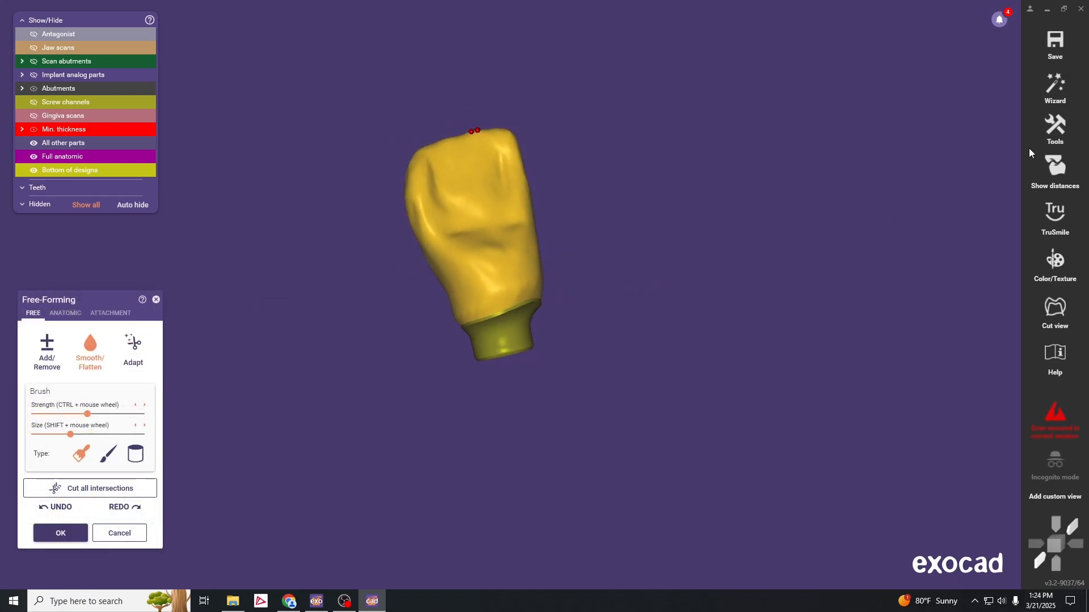
scroll(742, 235, "down", 3)
Step: Finish free-forming and run Screw Hole Design on the tooth 8 crown with the jaw scans and distances shown
right_click_drag(742, 235, 740, 234)
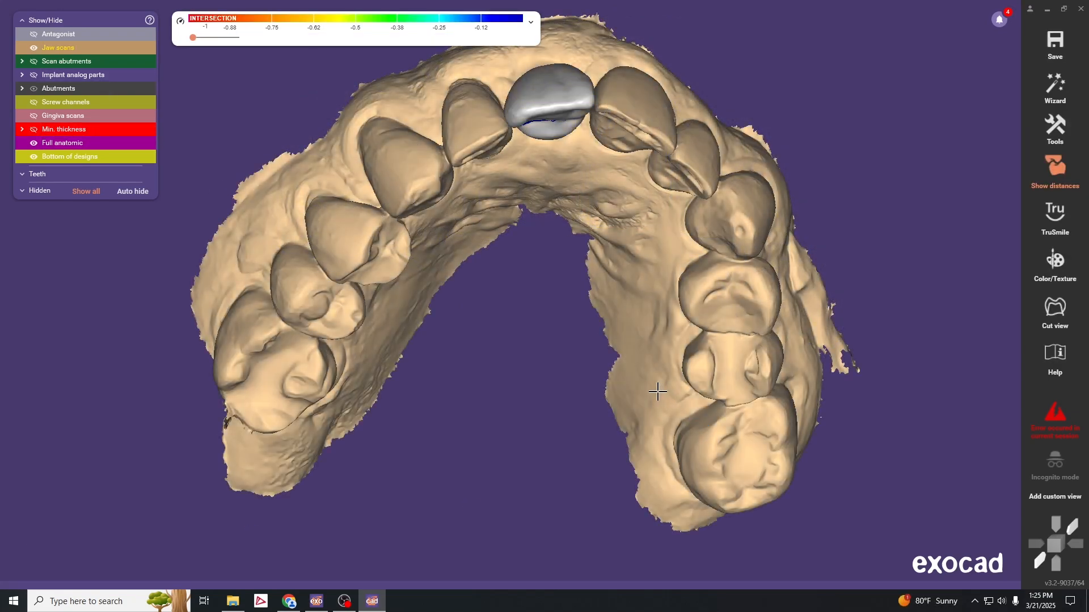
right_click_drag(618, 374, 623, 530)
mouse_move(578, 570)
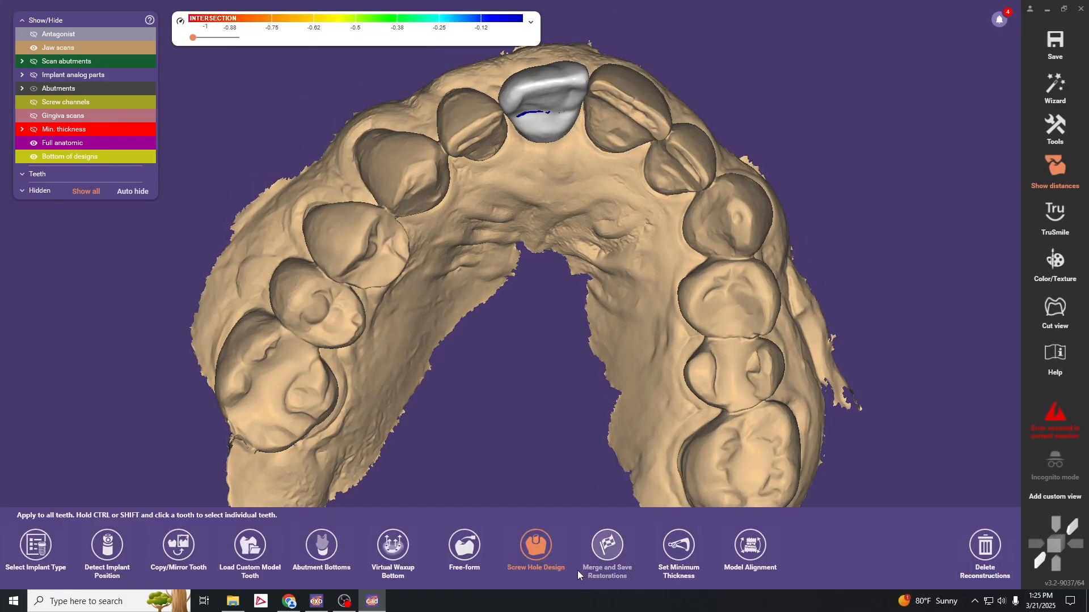
left_click(542, 553)
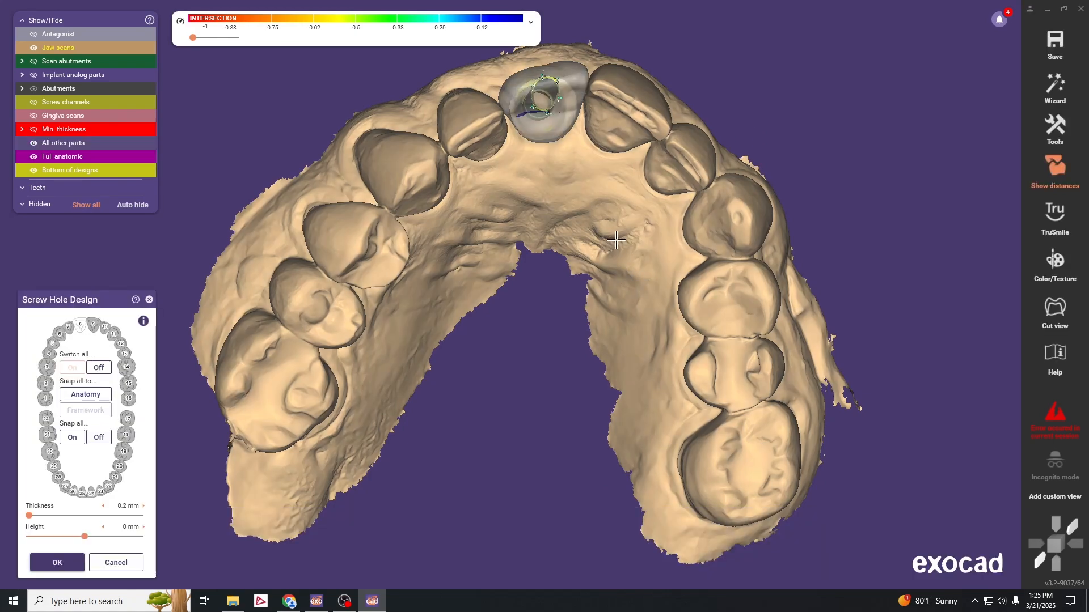
right_click_drag(564, 308, 665, 335)
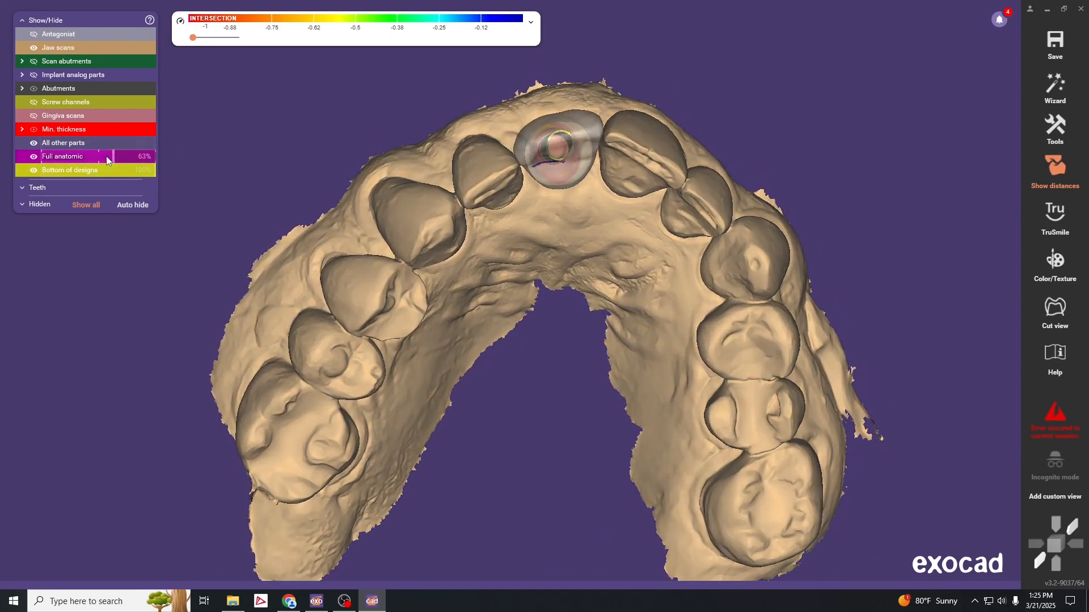
Step: Make the full anatomic crown fully opaque and examine its screw hole area and occlusal contact within the arch
left_click_drag(108, 157, 216, 168)
scroll(644, 225, "up", 4)
right_click_drag(594, 234, 546, 129)
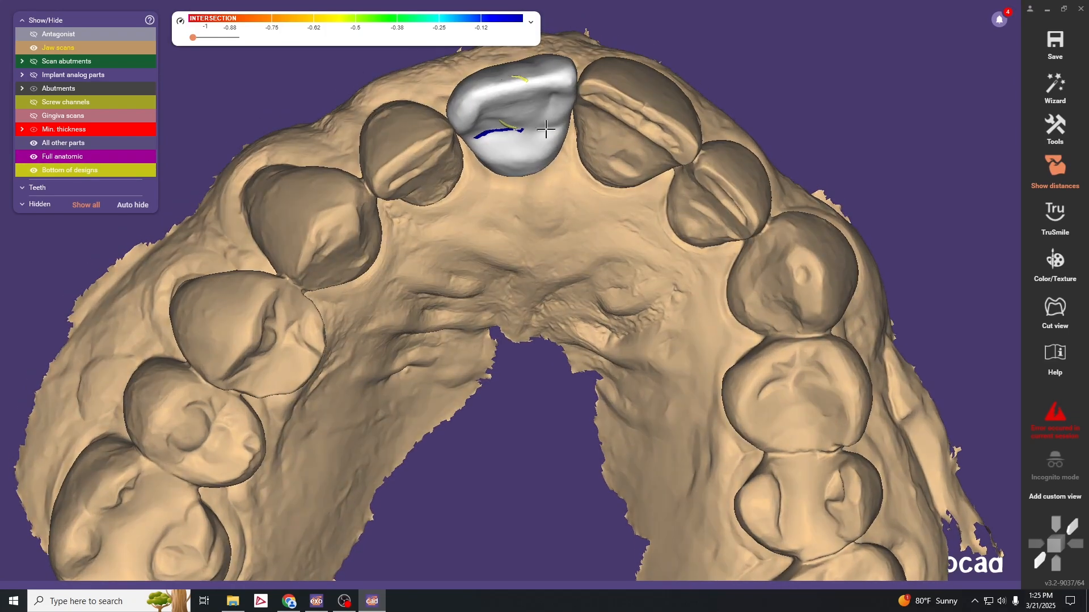
scroll(661, 337, "down", 5)
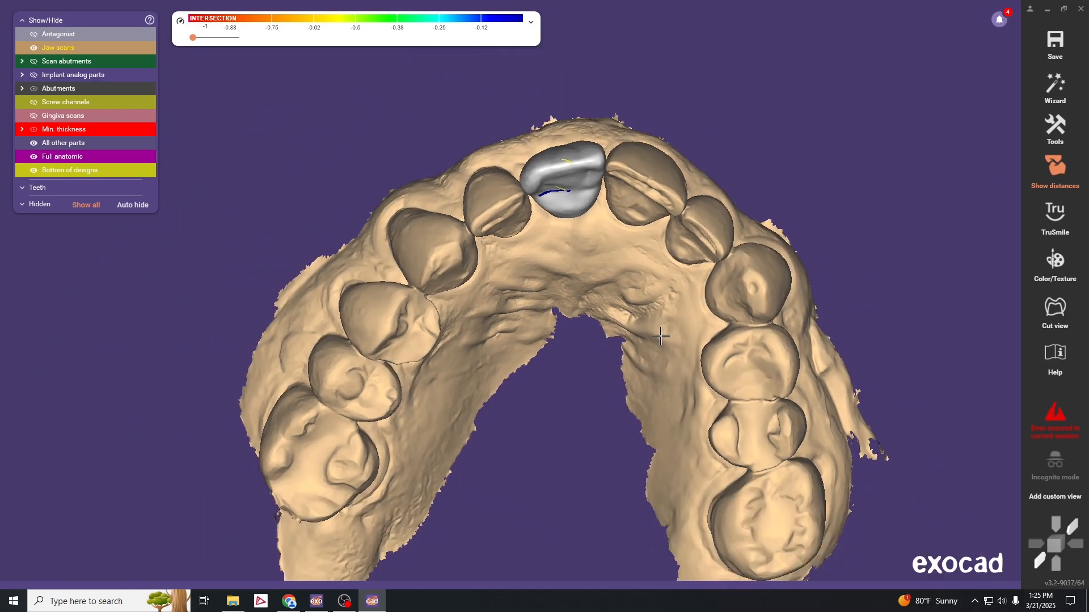
right_click_drag(661, 337, 606, 357)
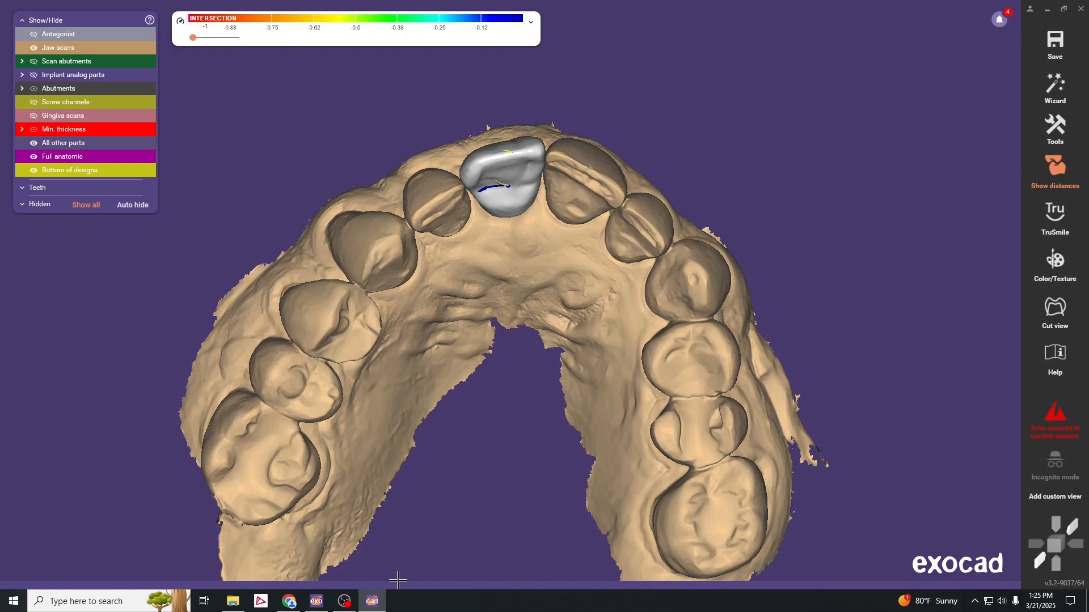
Step: Hide the jaw scans, inspect the crown from the facial side, and merge and save the restoration
mouse_move(399, 586)
right_click_drag(728, 239, 711, 256)
key("j")
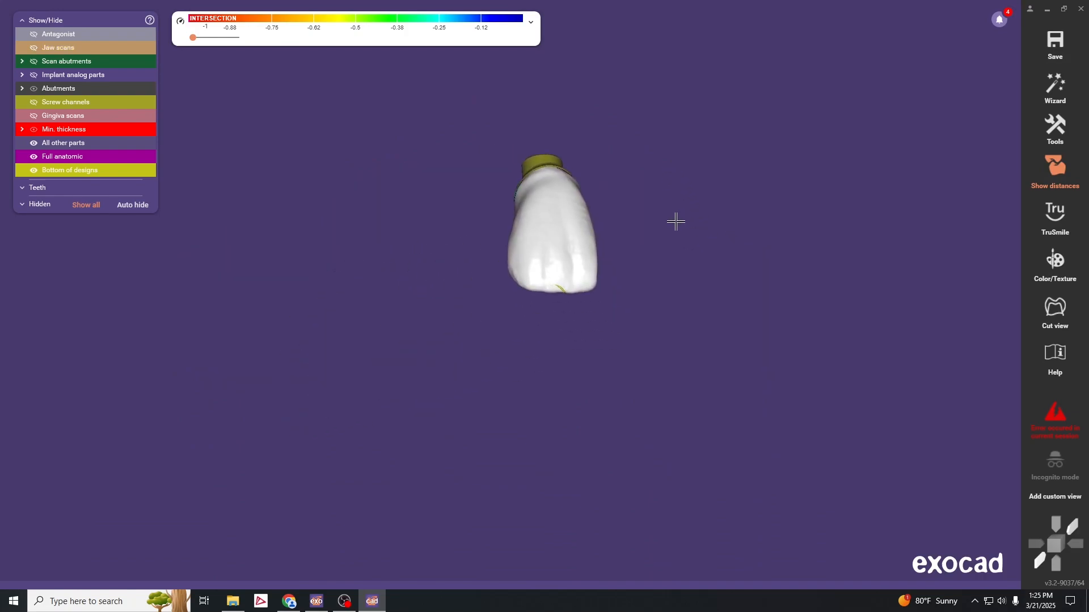
mouse_move(655, 585)
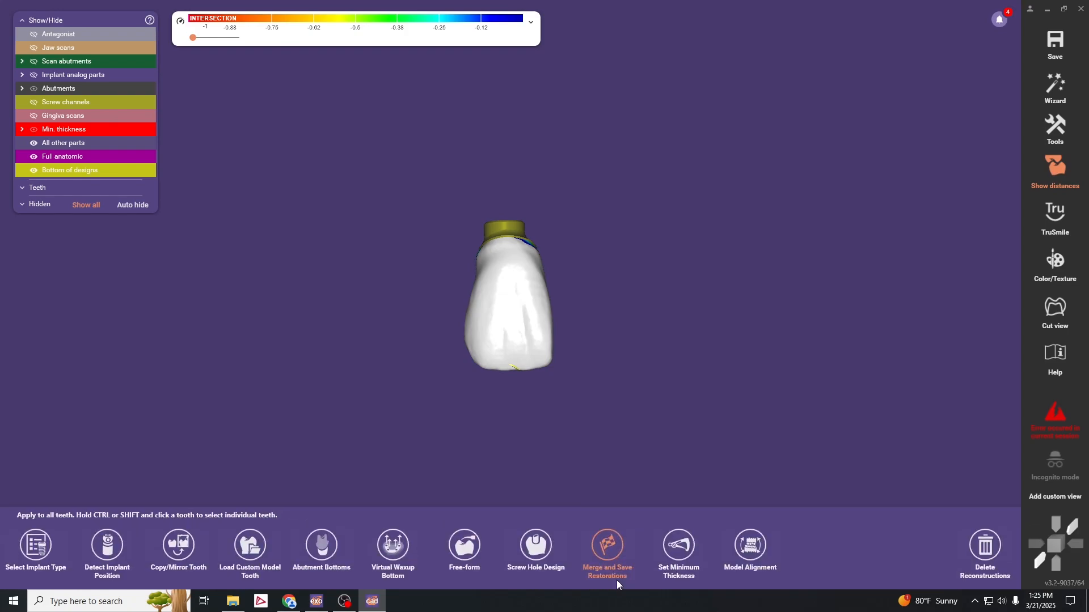
left_click(608, 554)
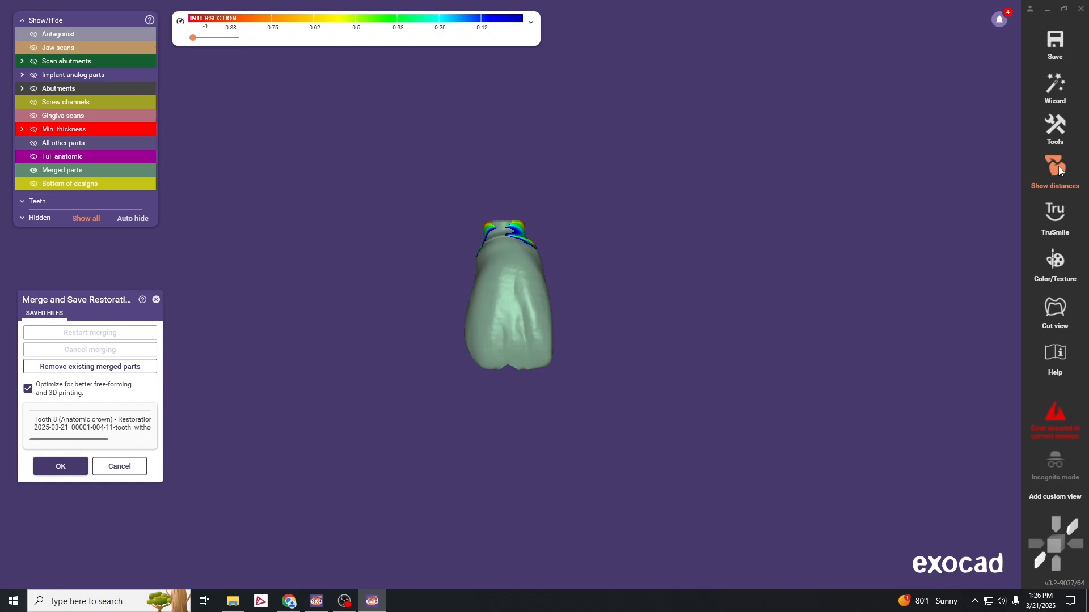
Step: Turn off the distance display and examine the merged restoration's facial surface and implant connection opening up close
left_click(1058, 169)
right_click_drag(665, 397, 666, 396)
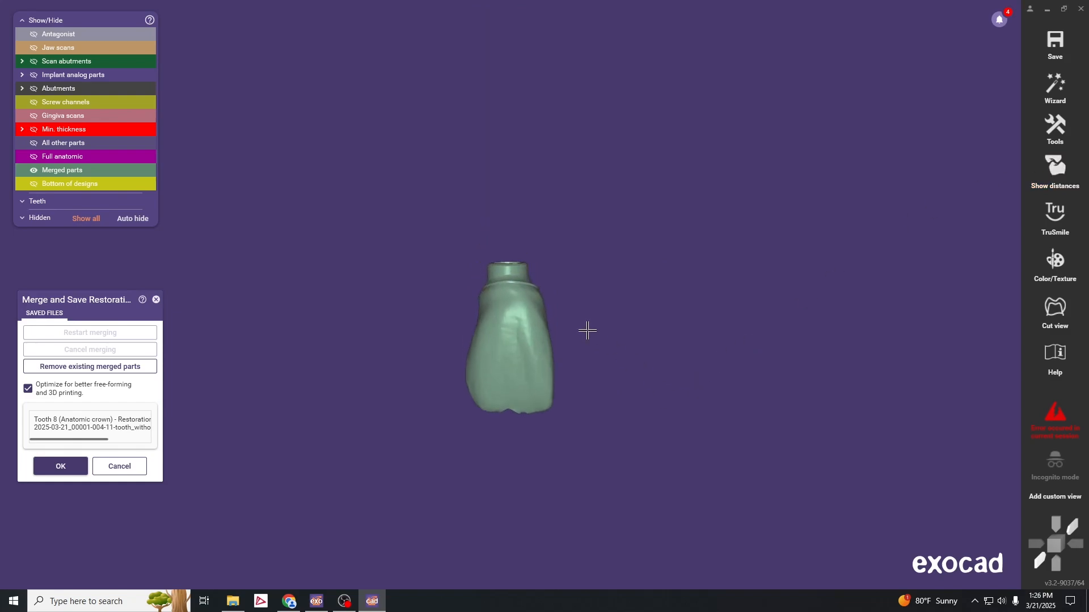
scroll(527, 265, "up", 3)
middle_click_drag(596, 330, 682, 237)
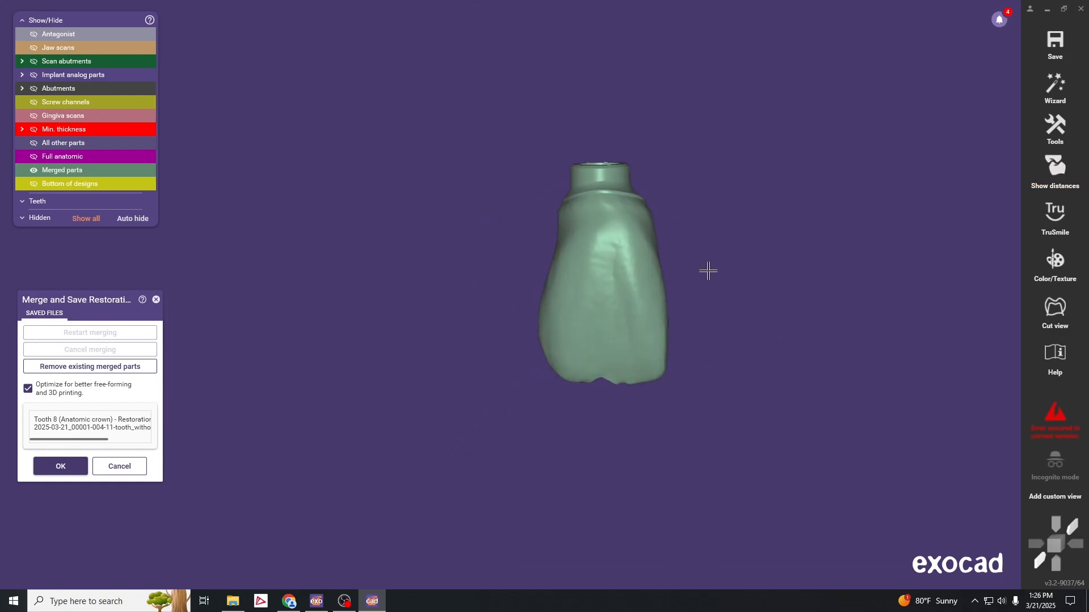
right_click_drag(707, 270, 692, 311)
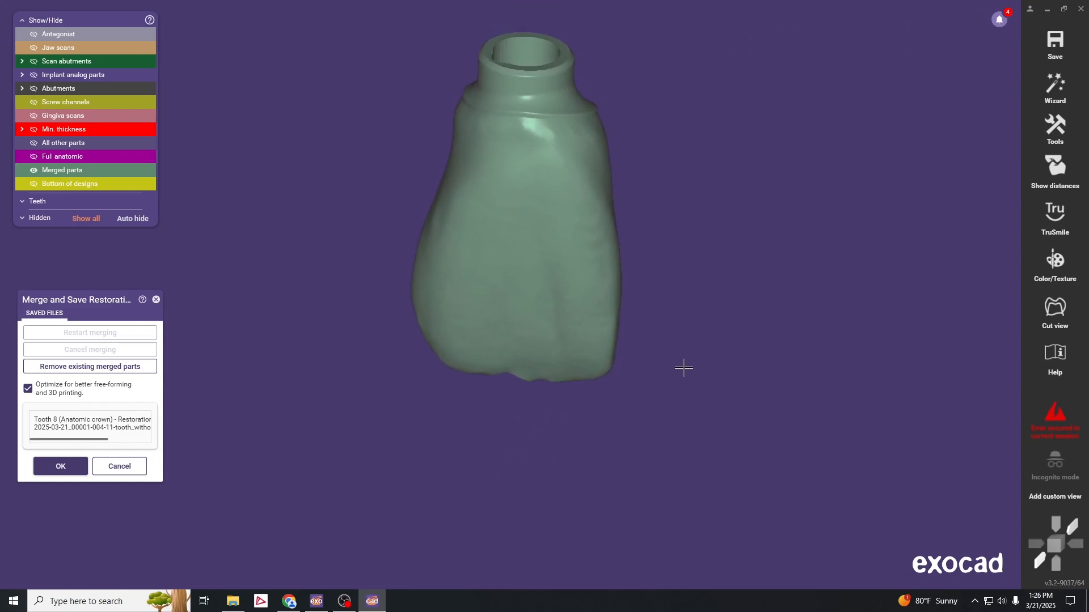
right_click_drag(684, 368, 708, 448)
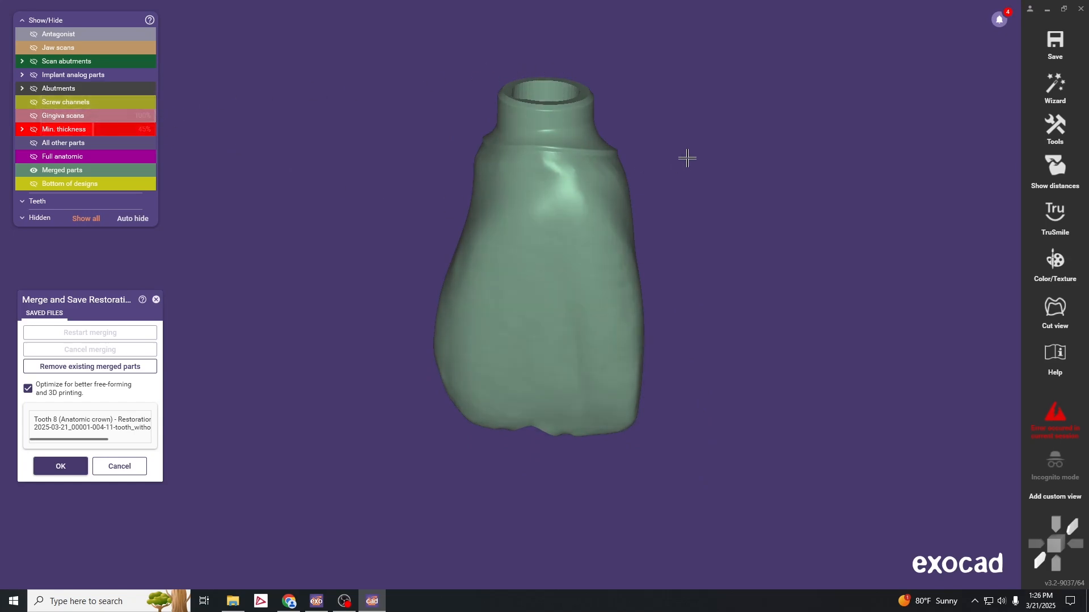
Step: Show the tooth 8 Ti-Base/Preform together with the merged restoration
right_click_drag(688, 156, 681, 225)
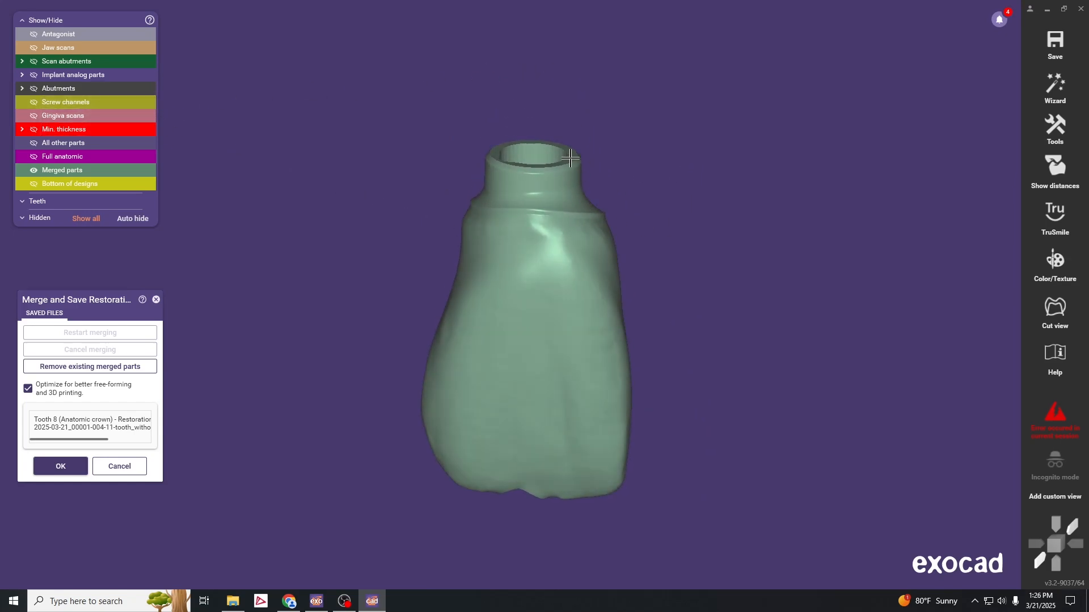
left_click(20, 89)
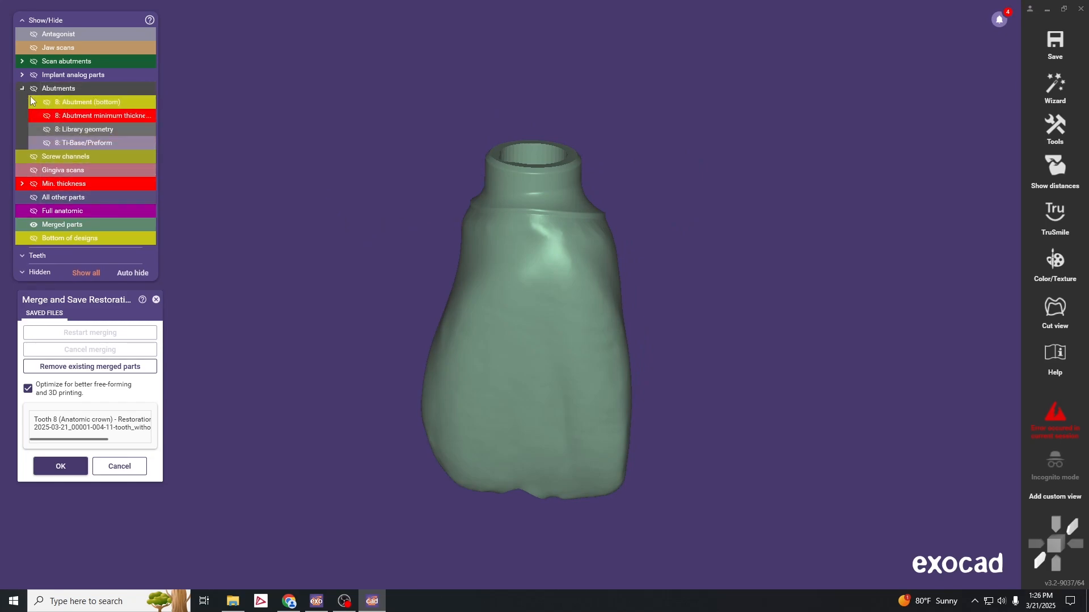
left_click(47, 142)
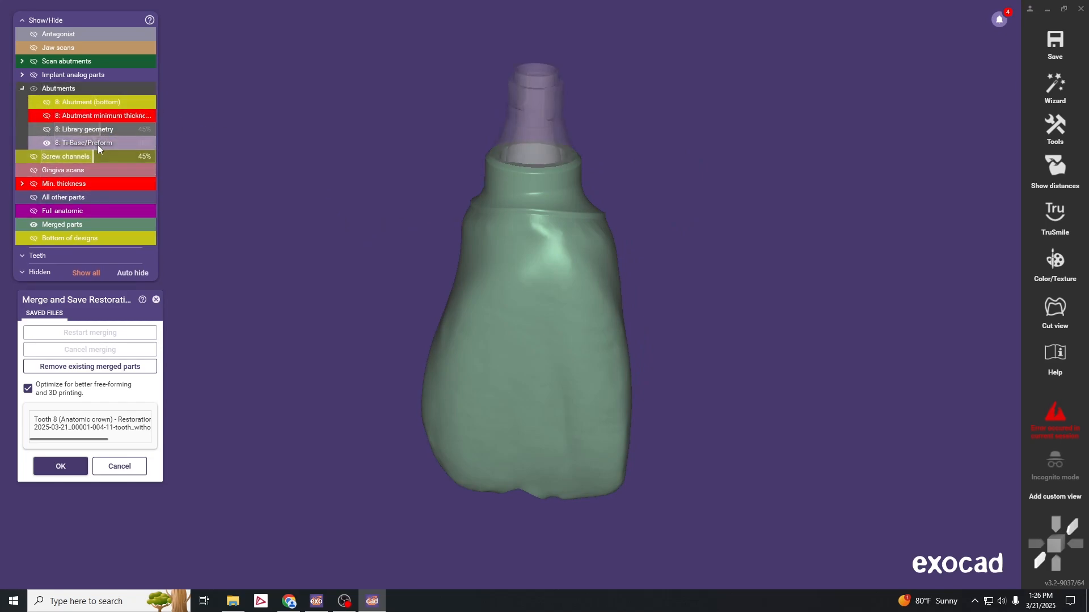
Step: Make the tooth 8 Ti-Base/Preform fully opaque, isolate it by hiding the merged parts, and accept the merged and saved restoration
left_click_drag(98, 144, 175, 141)
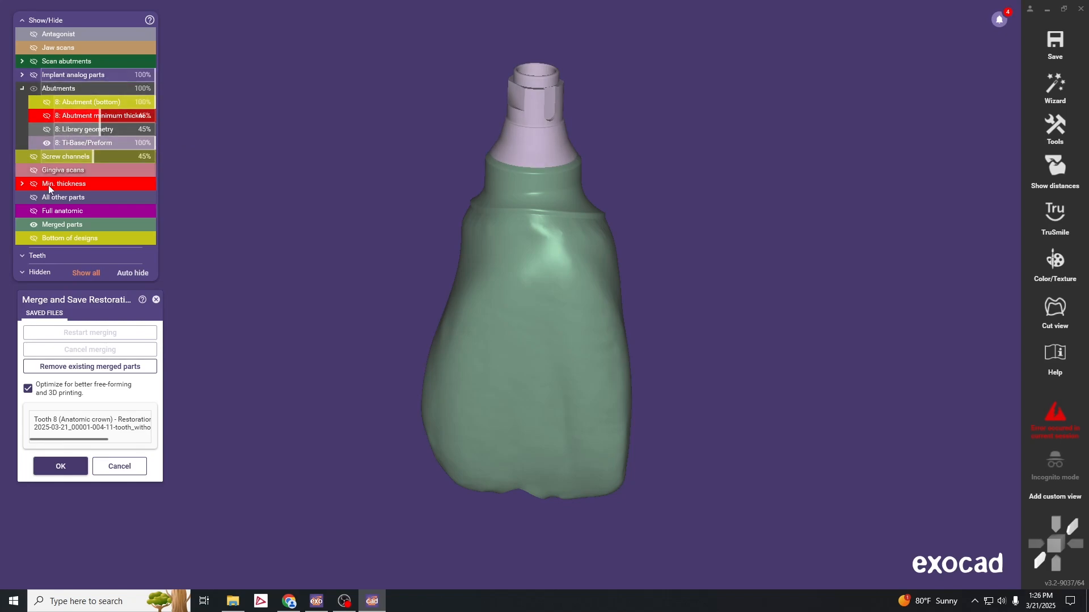
left_click(34, 224)
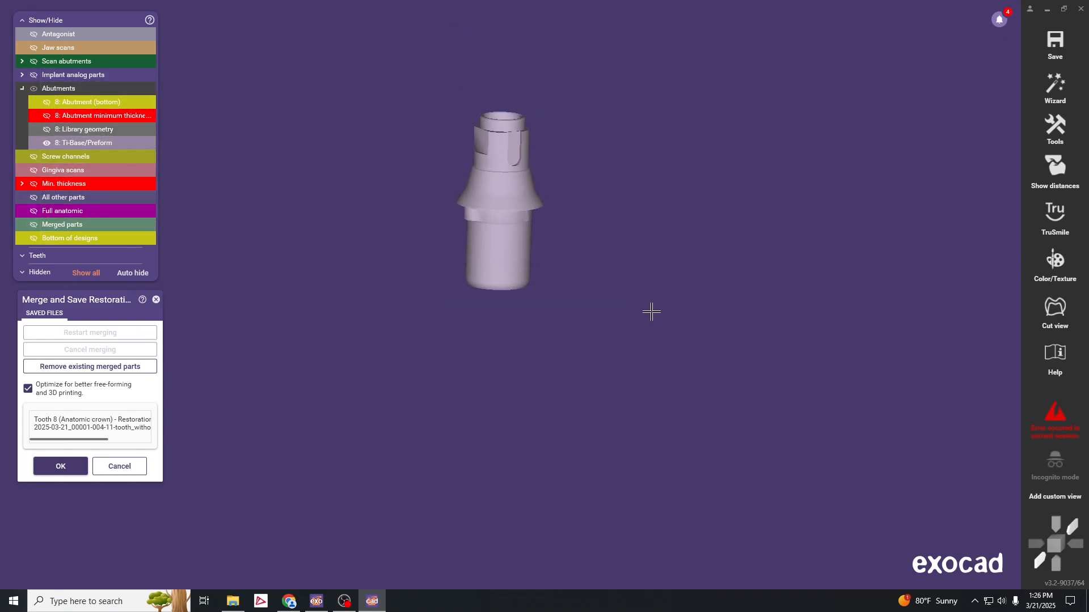
left_click(60, 467)
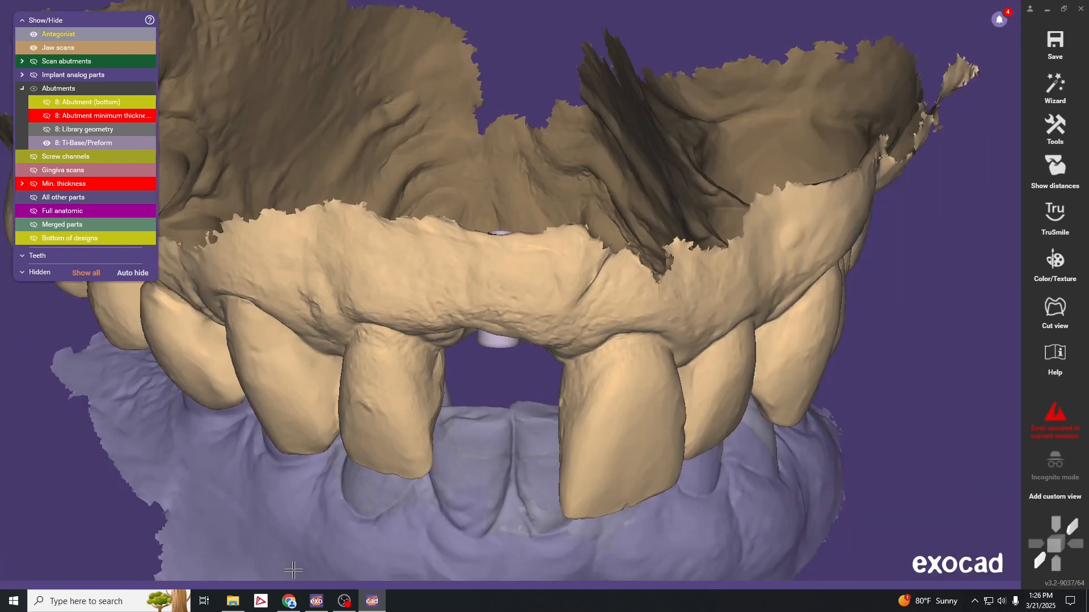
Step: Open the case folder from the exocad project window and inspect the exported tooth_without_abutment_cad STL file in Meshmixer
left_click(316, 601)
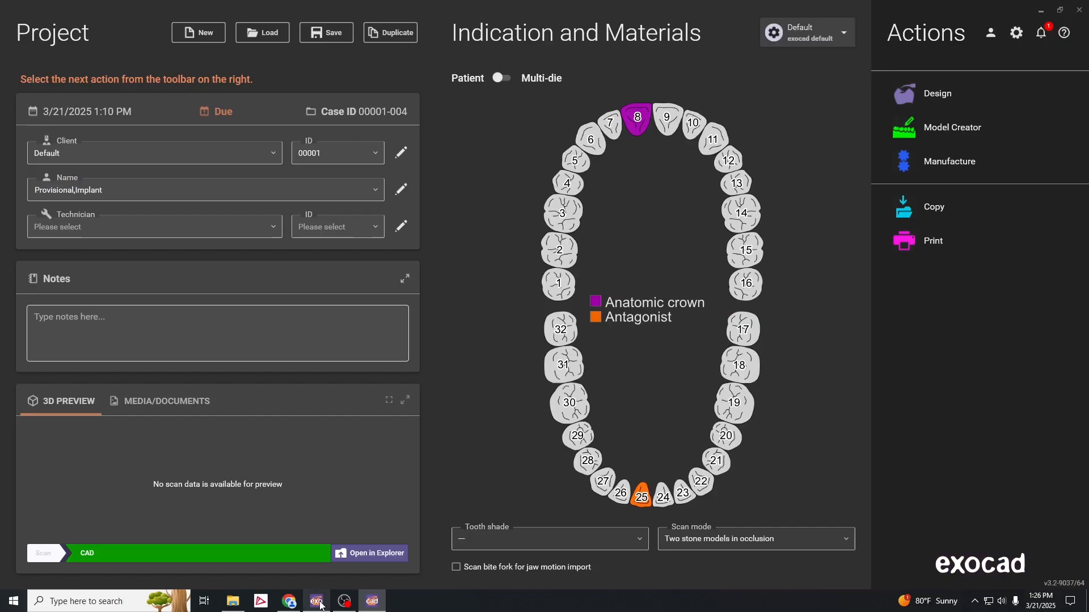
left_click(378, 558)
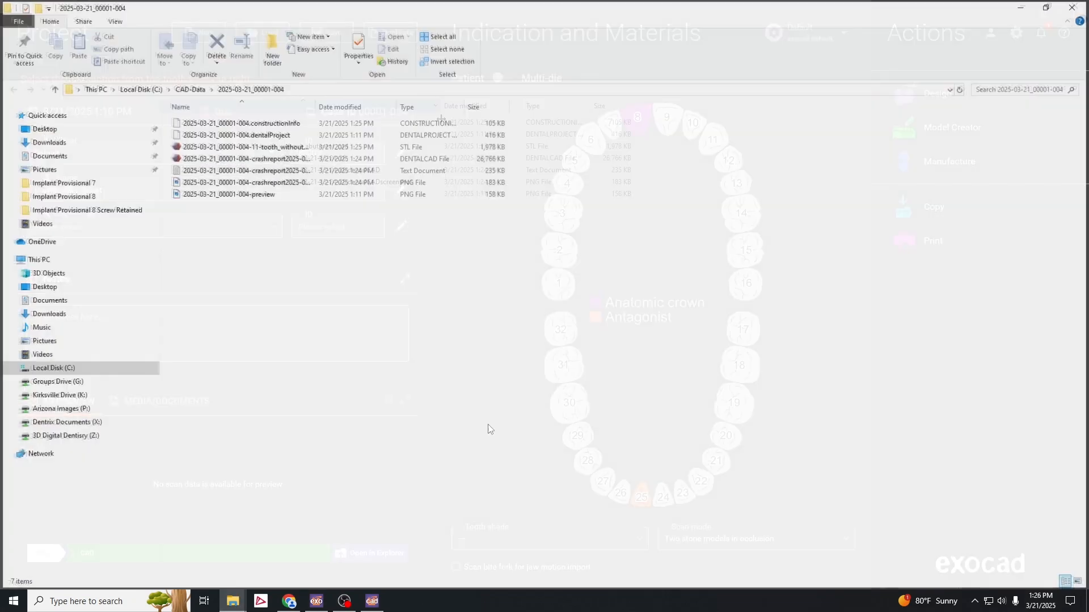
left_click(305, 147)
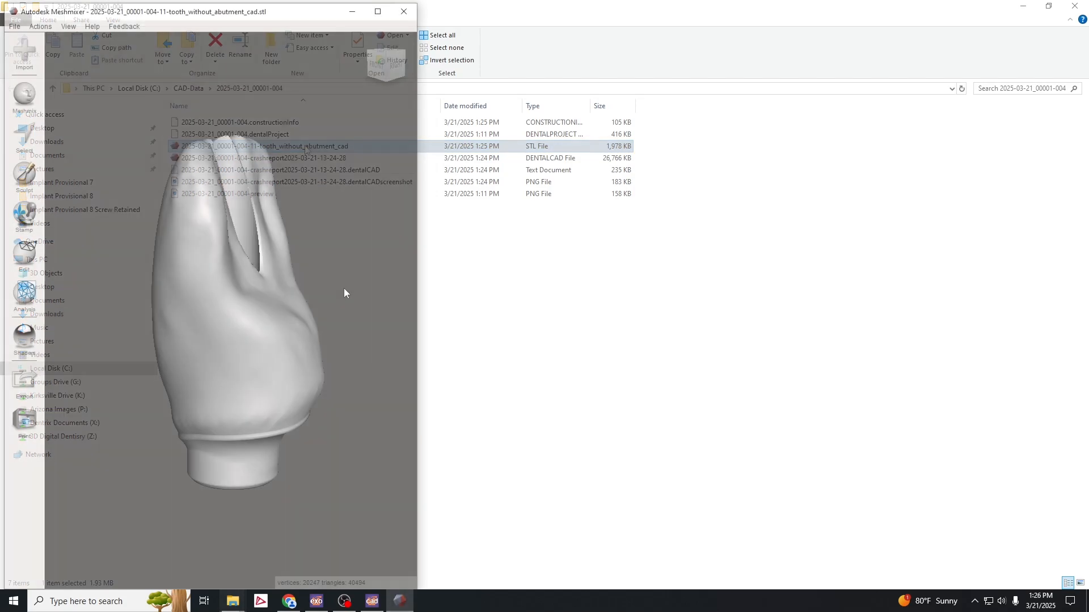
right_click_drag(344, 288, 277, 430)
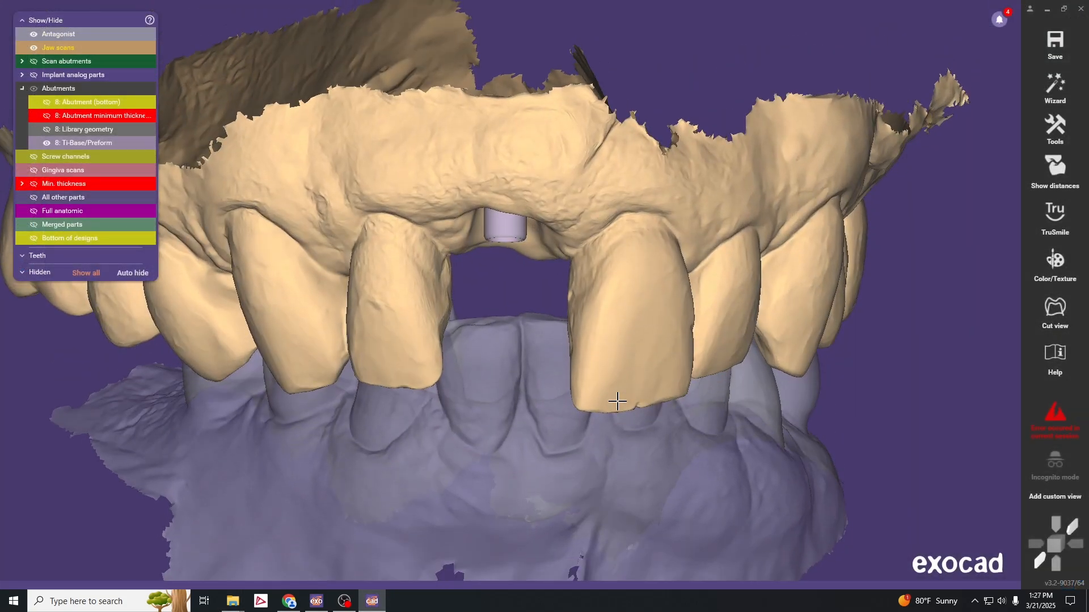